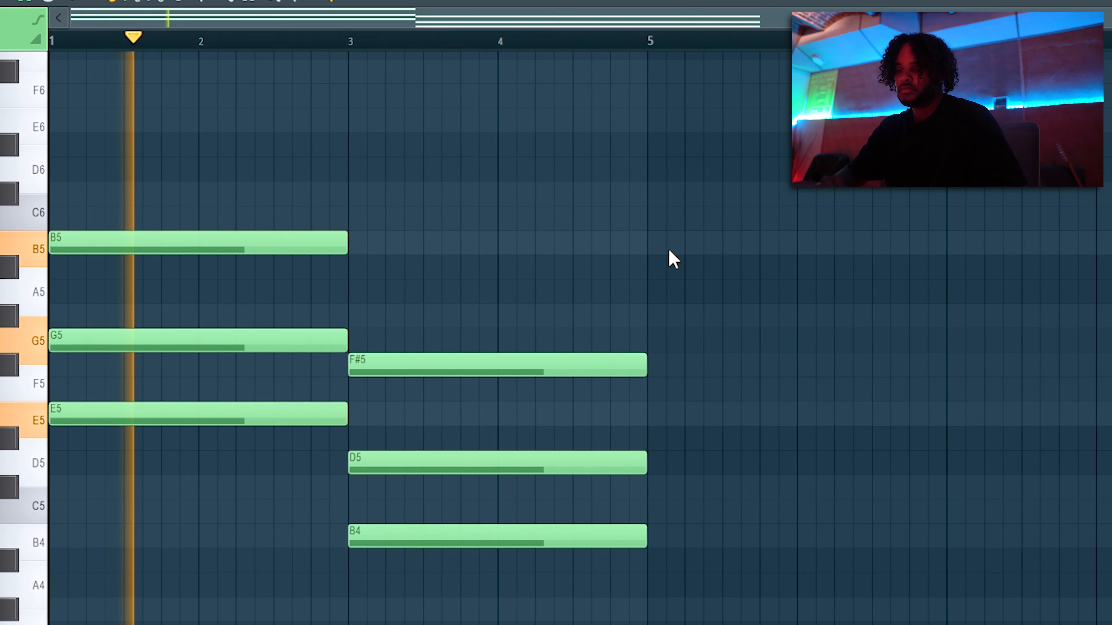
# Stop playback and transpose the two chords up three semitones in the piano roll
pyautogui.scroll(-2, 776, 298)
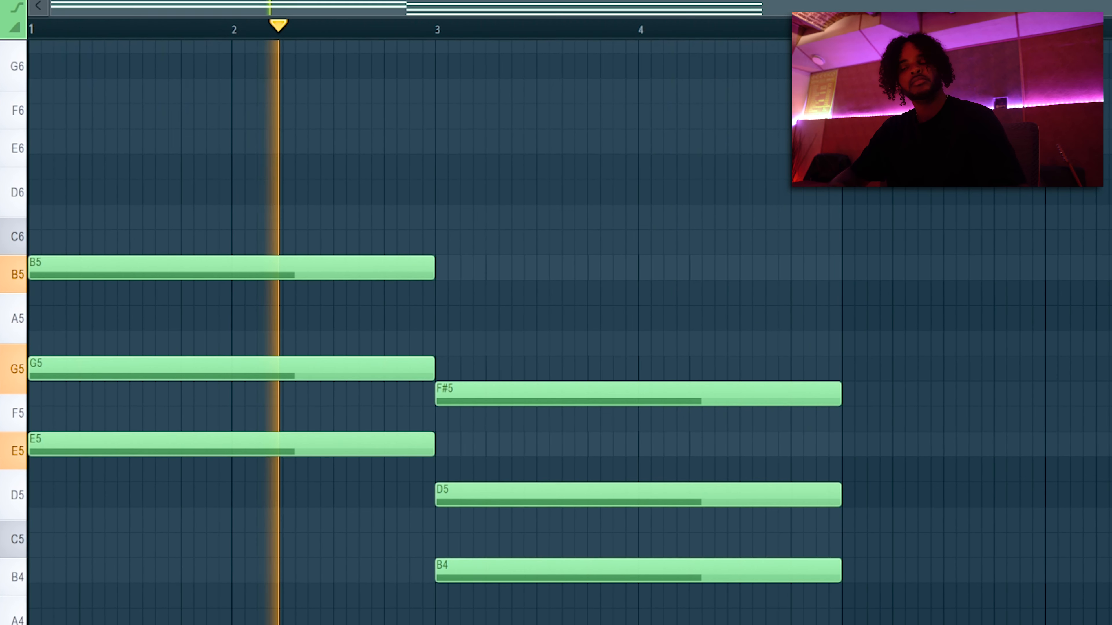
pyautogui.press('space')
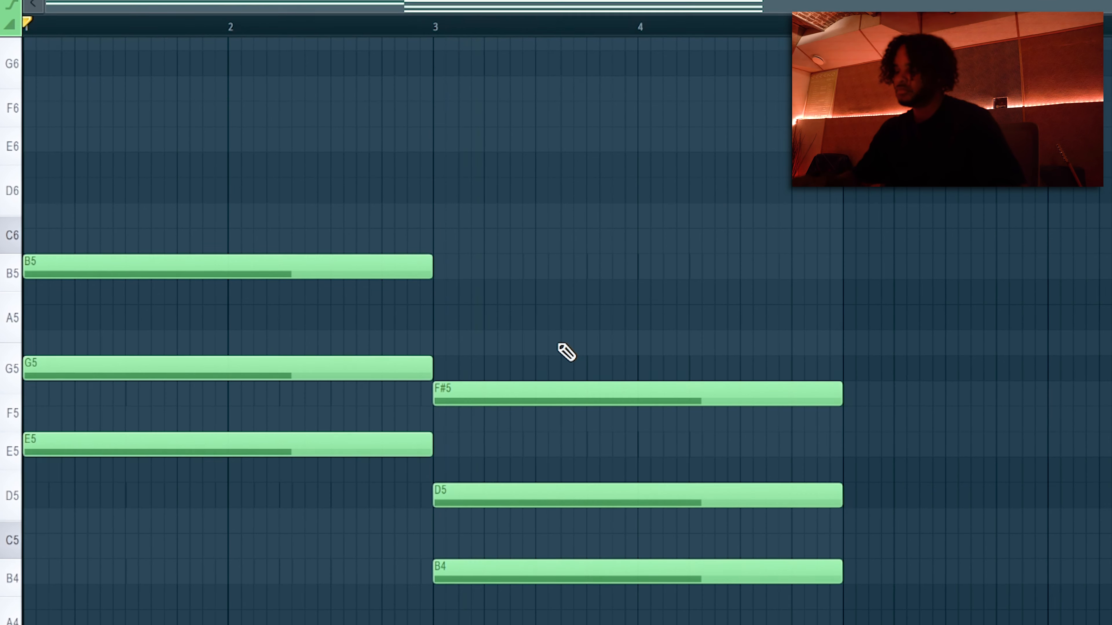
pyautogui.press('Up')
pyautogui.press('Up')
pyautogui.press('Up')
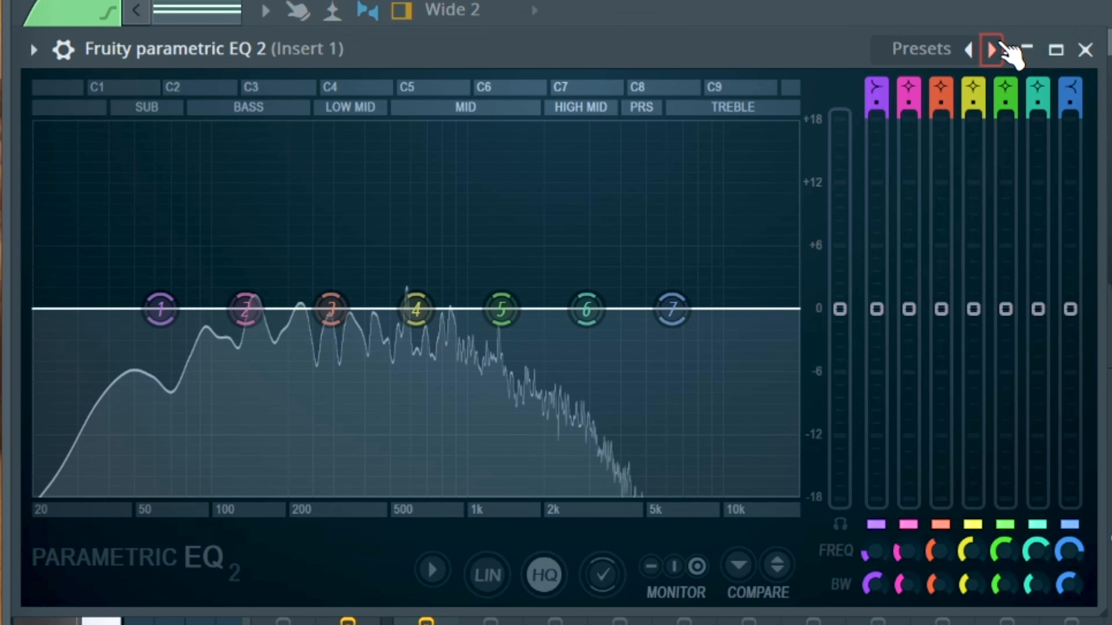
# Change the preset of Fruity parametric EQ 2 on Insert 1 and move its low-cut point up to about 100 Hz
pyautogui.click(992, 49)
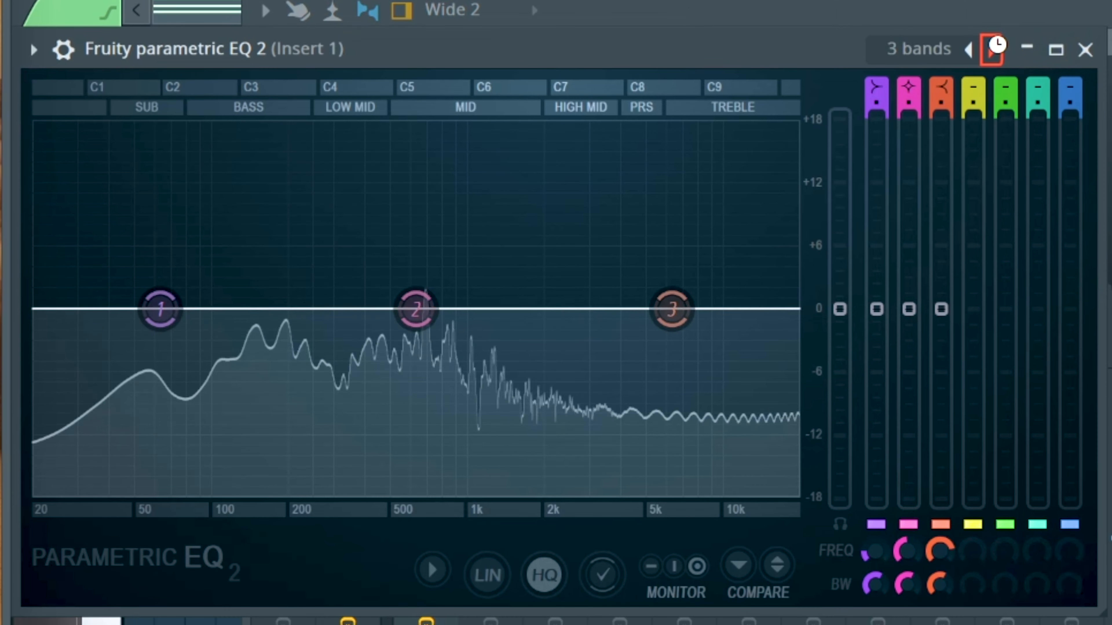
pyautogui.click(992, 49)
pyautogui.scroll(5, 156, 309)
pyautogui.moveTo(76, 309); pyautogui.dragTo(226, 309)
pyautogui.click(1084, 49)
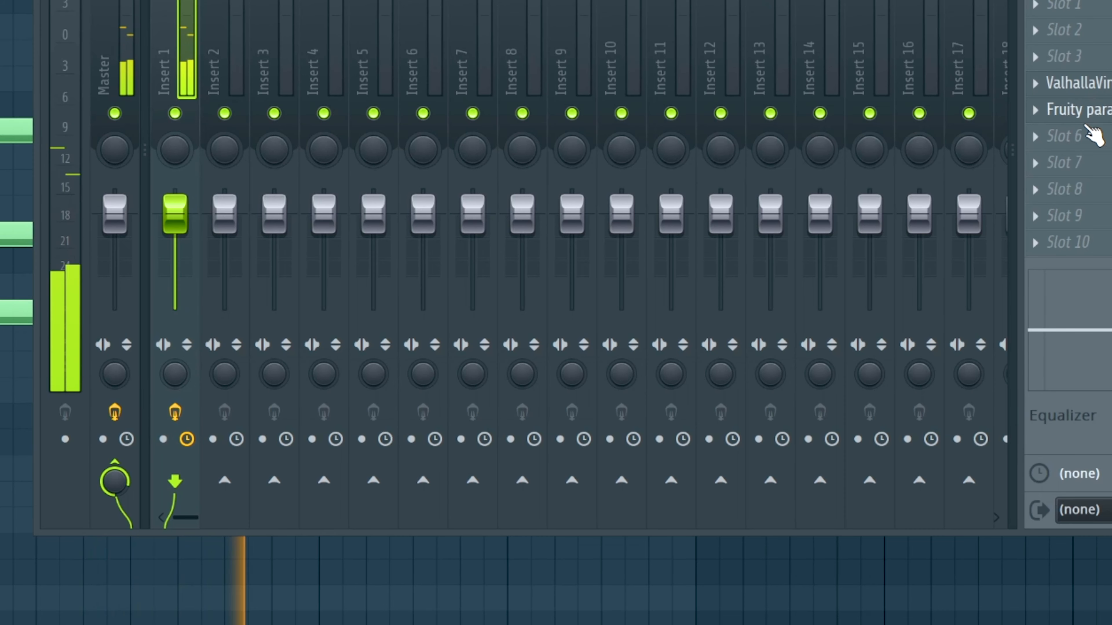
# Load the SuperVHS effect into slot 6 of Insert 1
pyautogui.click(1051, 136)
pyautogui.moveTo(1066, 164)
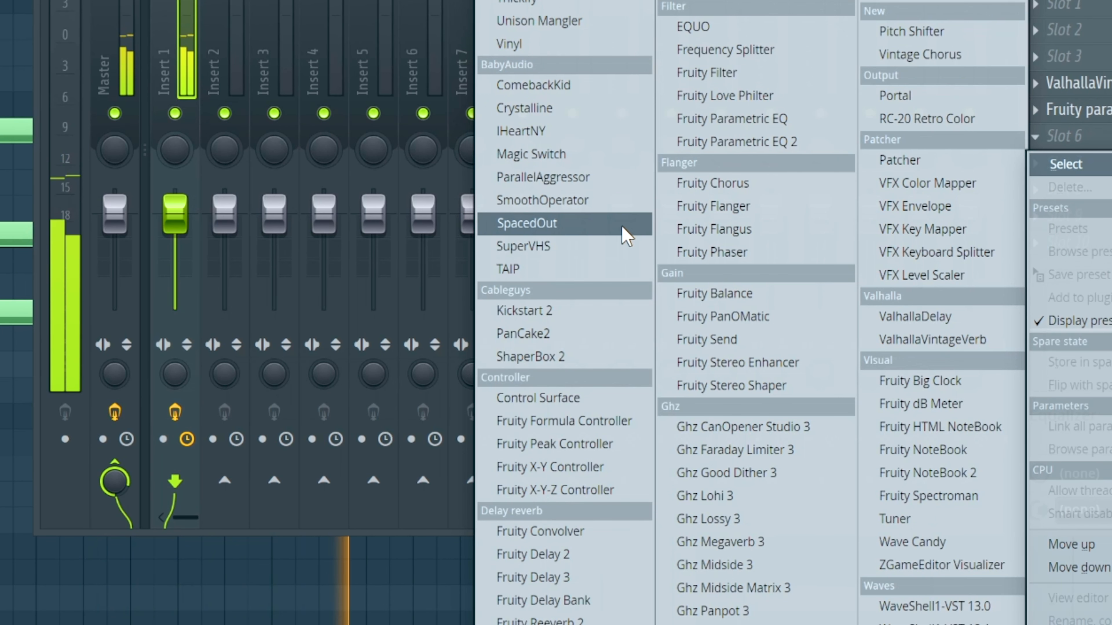
pyautogui.click(569, 247)
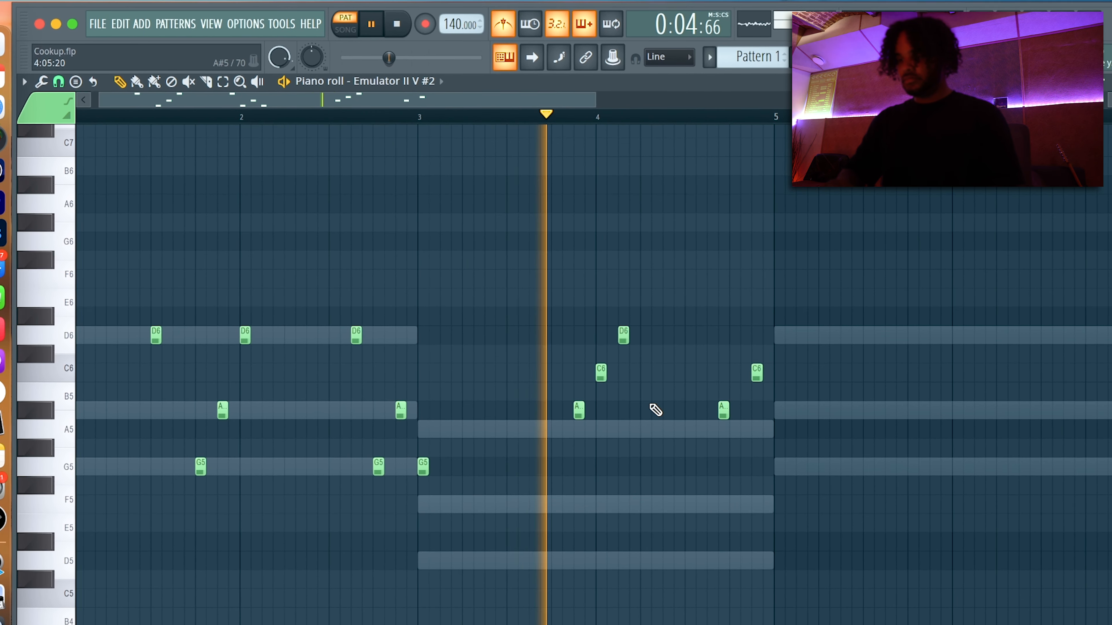
# Move the two selected melody notes around the start of bar 7 up to A5 in Emulator II V #2
pyautogui.scroll(-2, 655, 410)
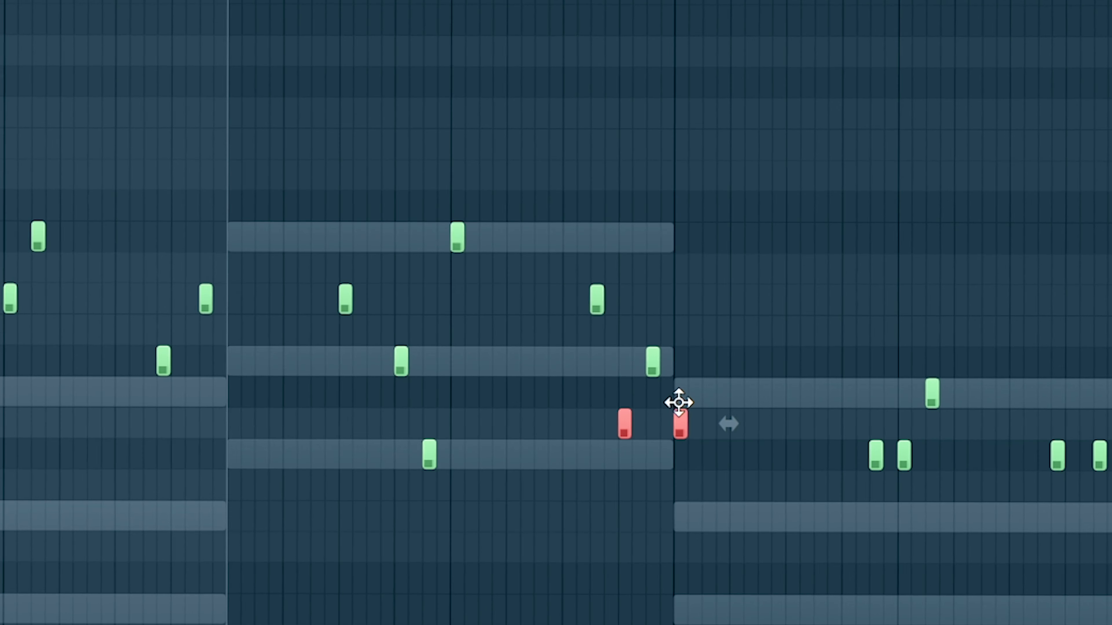
pyautogui.moveTo(679, 403); pyautogui.dragTo(680, 382)
pyautogui.press('space')
pyautogui.rightClick(727, 197)
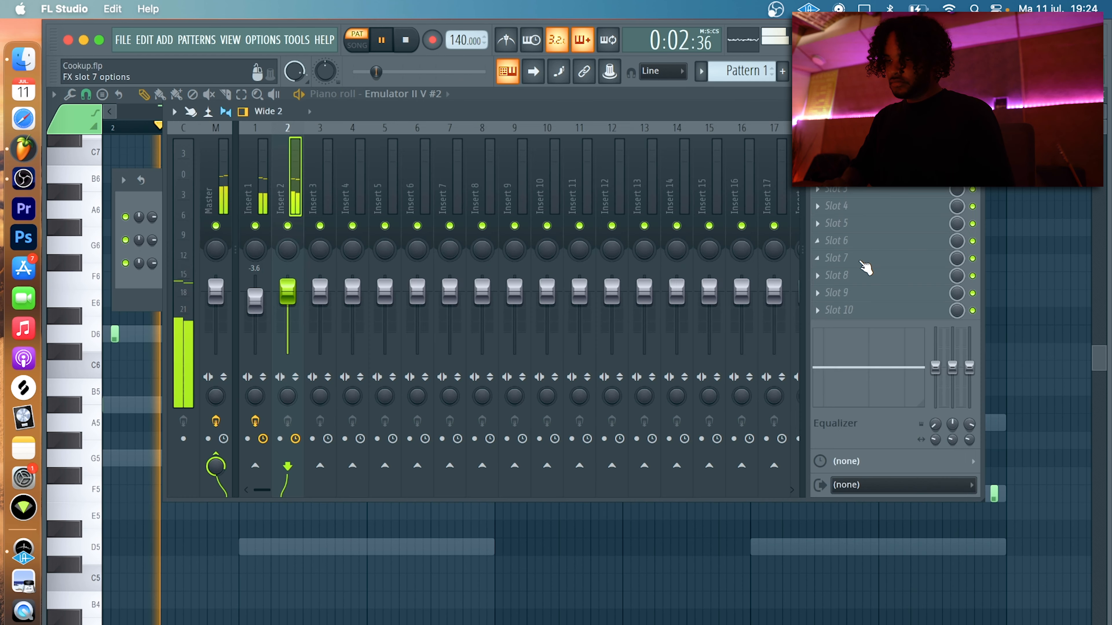
# Load ValhallaDelay into slot 5 of Insert 2 and adjust its delay settings
pyautogui.click(854, 224)
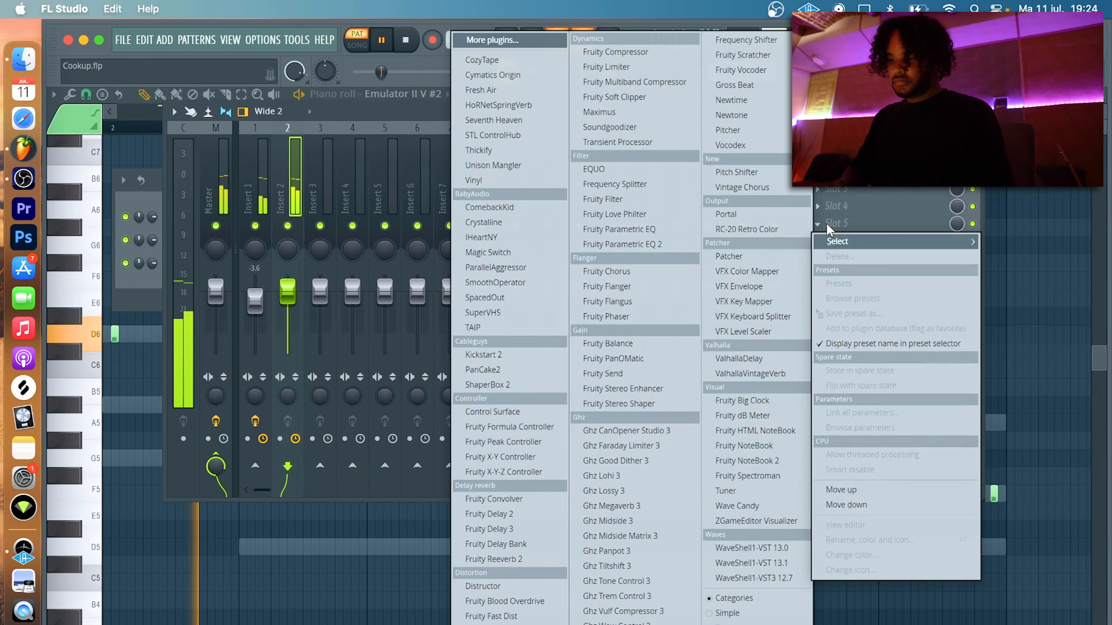
pyautogui.click(739, 358)
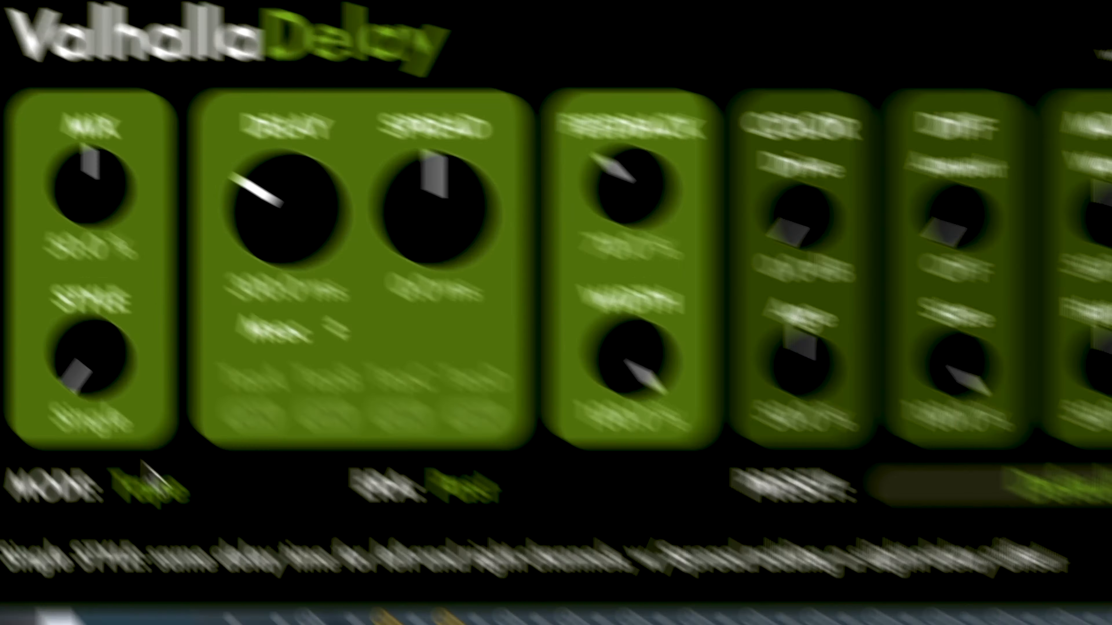
pyautogui.click(188, 623)
pyautogui.moveTo(117, 377); pyautogui.dragTo(122, 141)
pyautogui.moveTo(634, 385); pyautogui.dragTo(617, 212)
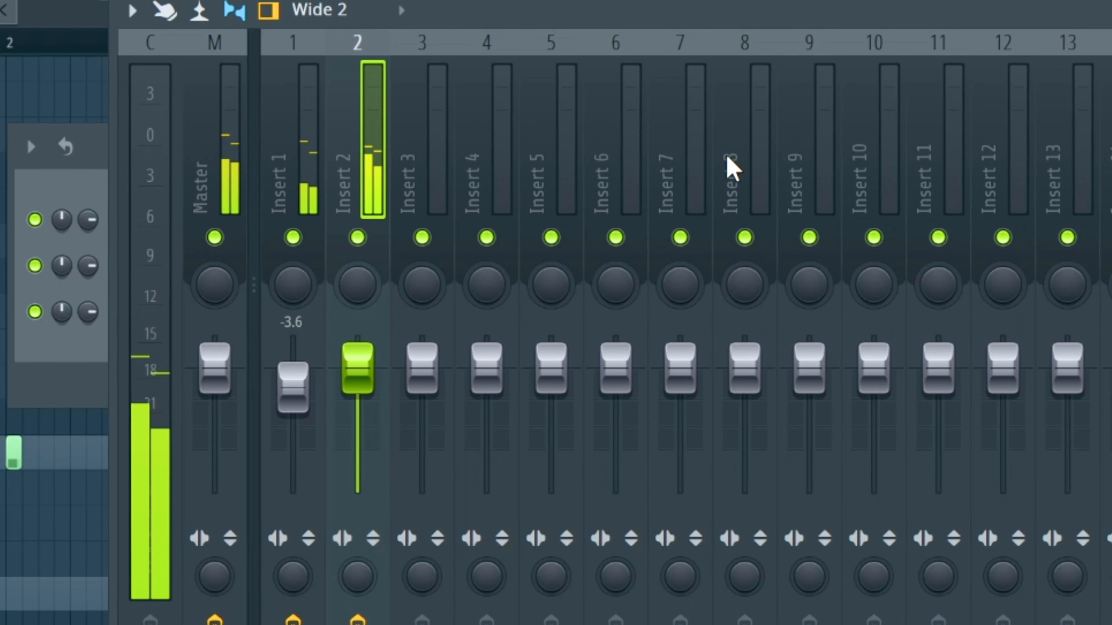
# Lower the Insert 1 fader and raise the LowCut of ValhallaVintageVerb on Insert 2
pyautogui.moveTo(282, 378); pyautogui.dragTo(302, 407)
pyautogui.click(339, 167)
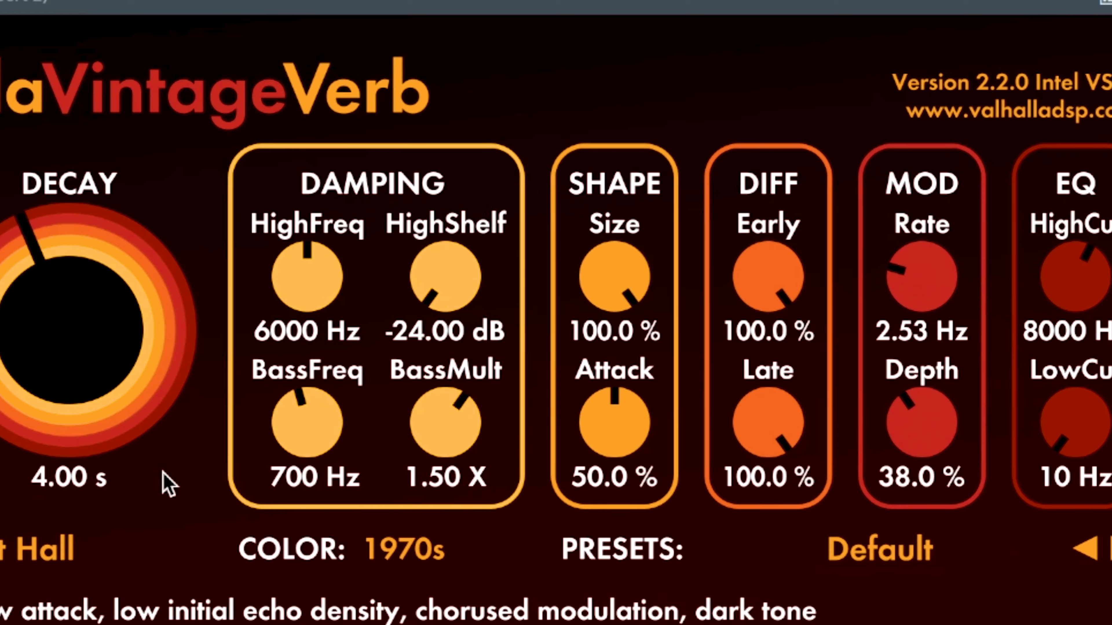
pyautogui.moveTo(1047, 427); pyautogui.dragTo(1015, 258)
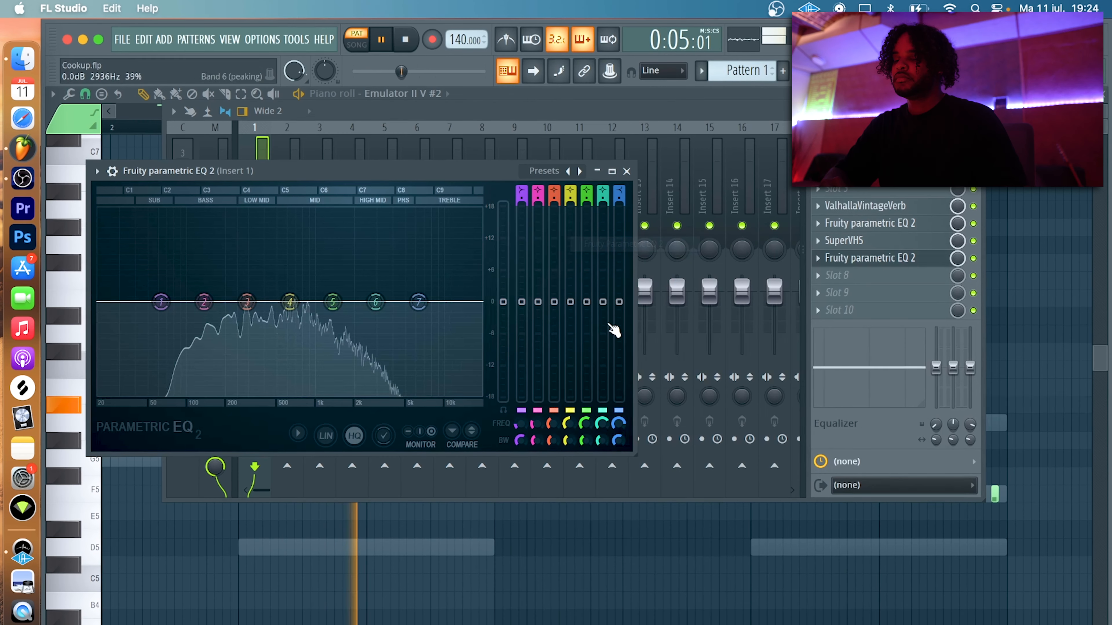
# Roll off the lows with bands 1 and 2 and lower band 7 in Insert 1's slot 7 parametric EQ
pyautogui.moveTo(418, 302); pyautogui.dragTo(379, 348)
pyautogui.moveTo(154, 301); pyautogui.dragTo(204, 397)
pyautogui.moveTo(191, 302); pyautogui.dragTo(162, 333)
pyautogui.moveTo(373, 350); pyautogui.dragTo(364, 354)
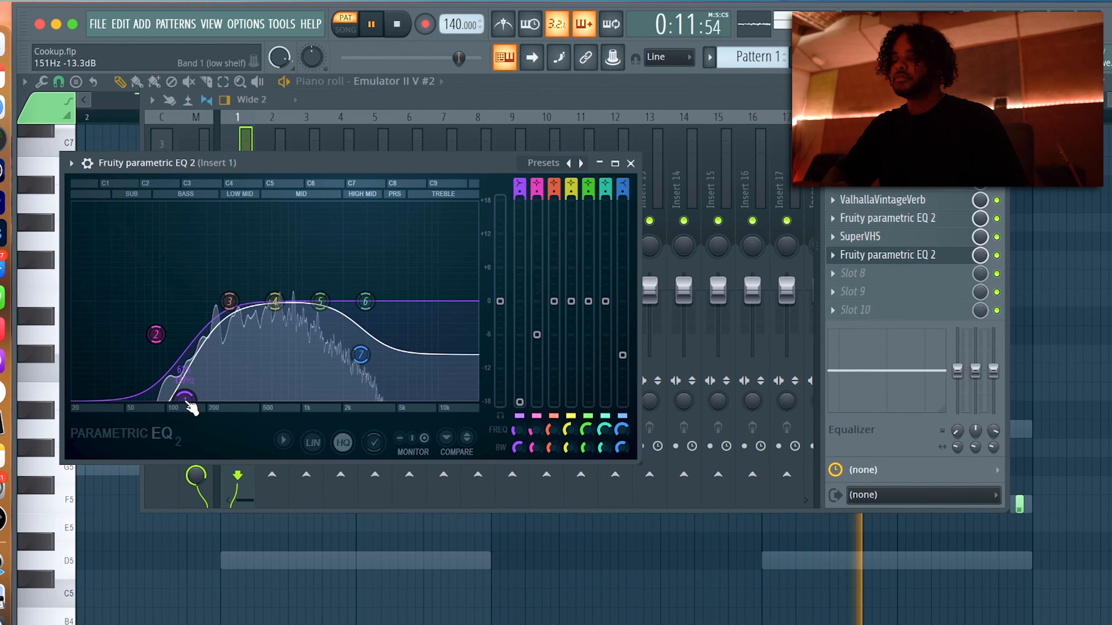
pyautogui.click(631, 164)
# Adjust Insert 1's fader to -5.2 dB and change its stereo separation
pyautogui.moveTo(250, 270); pyautogui.dragTo(250, 261)
pyautogui.moveTo(237, 398); pyautogui.dragTo(239, 383)
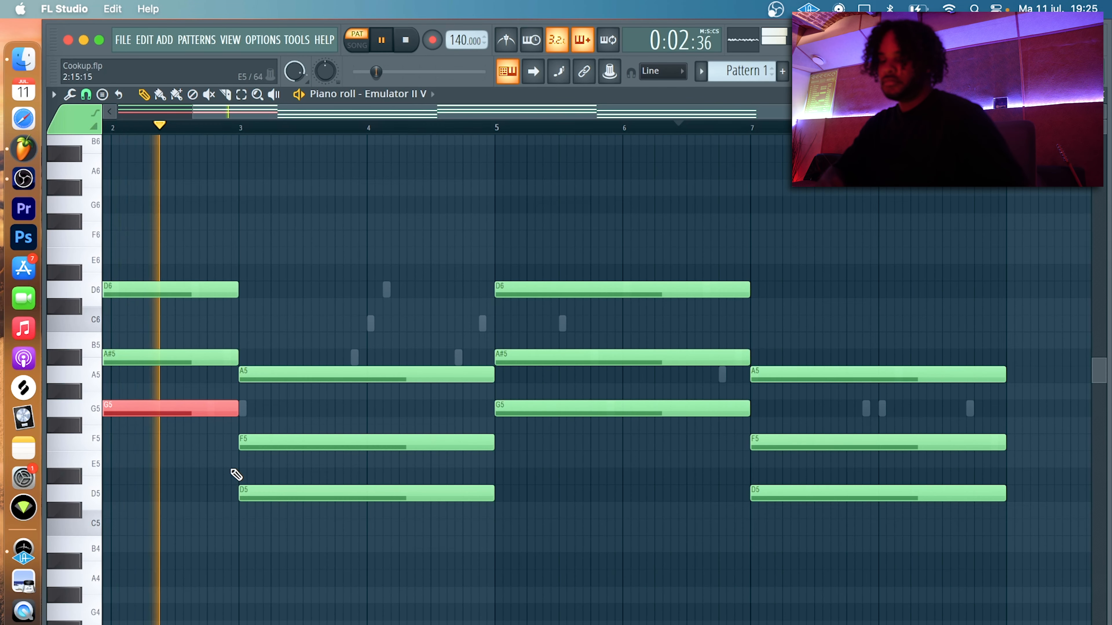
# Select the lowest note of every chord and switch the piano roll to the Emulator II V #3 channel
pyautogui.keyDown('ctrl'); pyautogui.click(290, 496); pyautogui.keyUp('ctrl')
pyautogui.keyDown('ctrl'); pyautogui.click(573, 411); pyautogui.keyUp('ctrl')
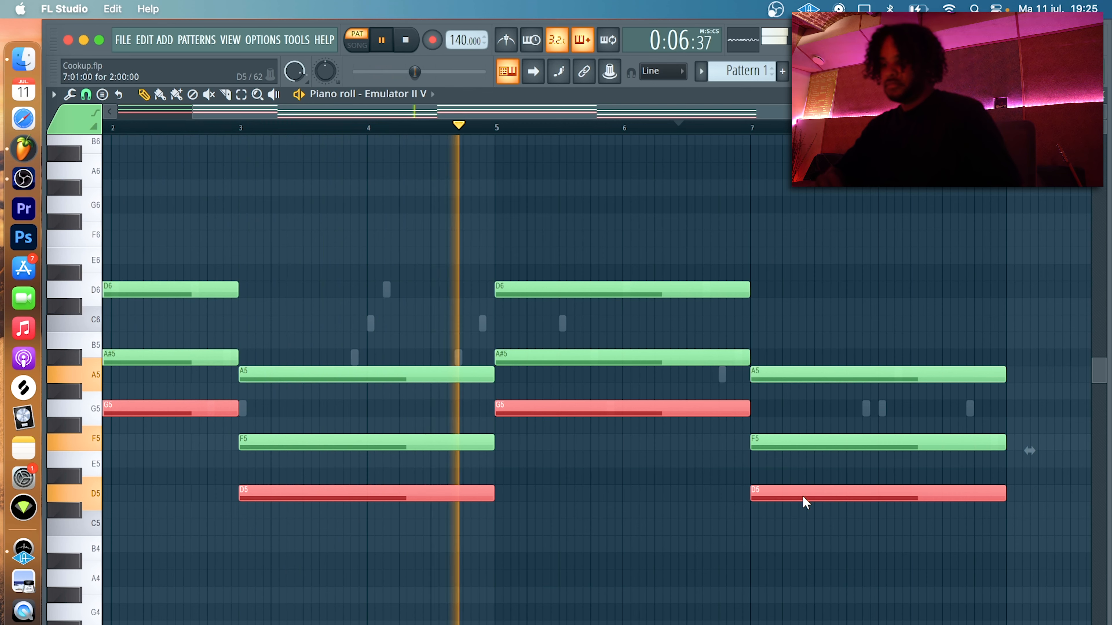
pyautogui.click(394, 94)
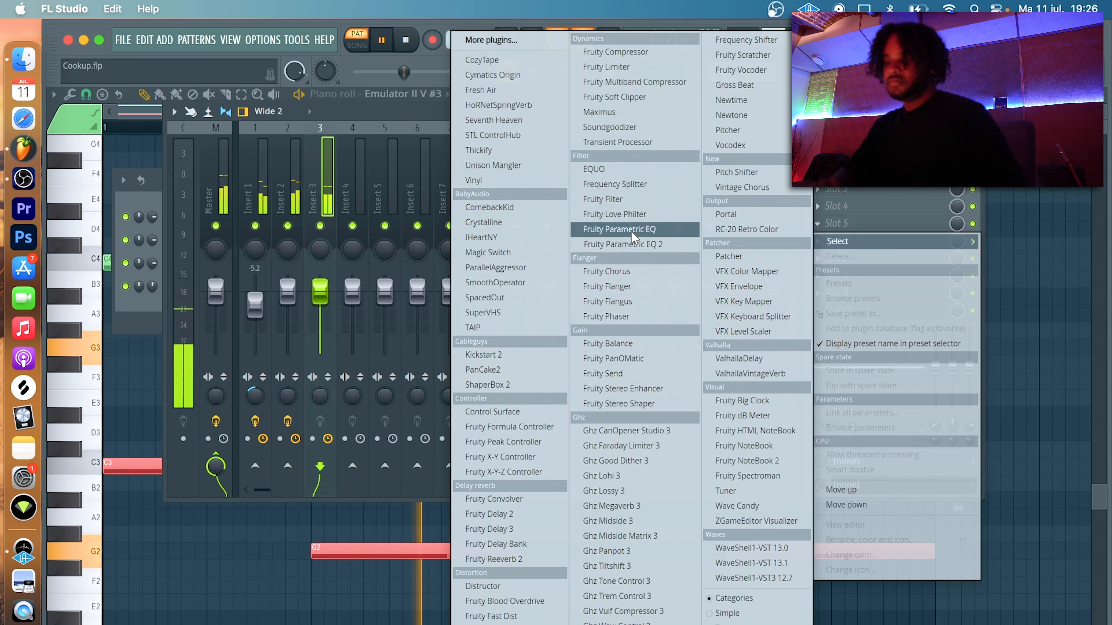
# Load Fruity Parametric EQ 2 into slot 5 of Insert 3 and roll off its highs with bands 6 and 7
pyautogui.click(665, 243)
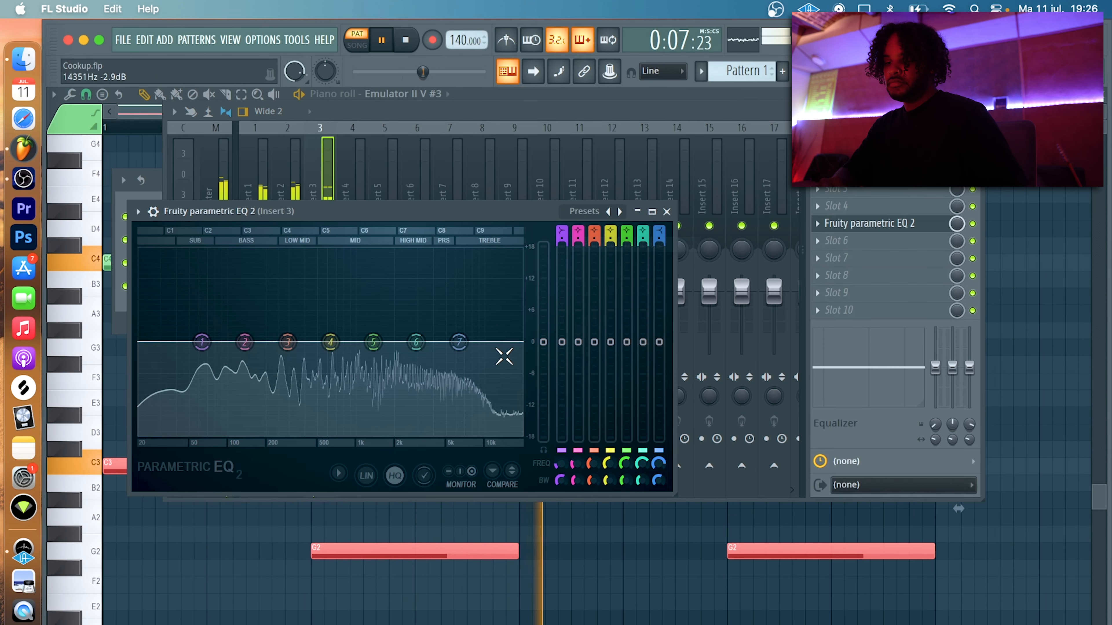
pyautogui.moveTo(416, 342); pyautogui.dragTo(506, 390)
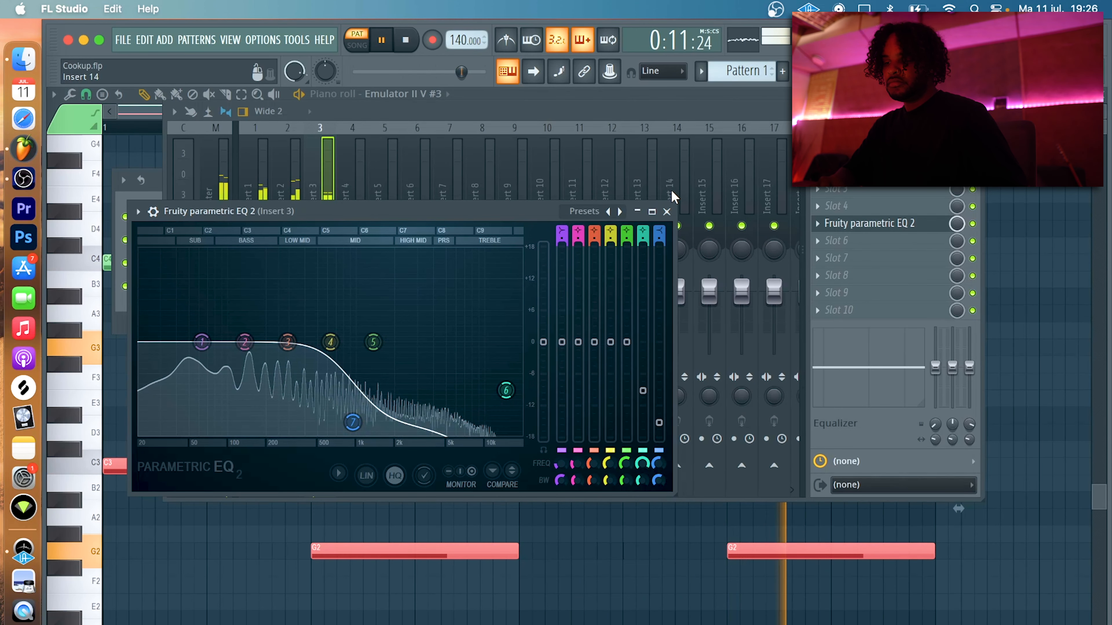
pyautogui.click(666, 211)
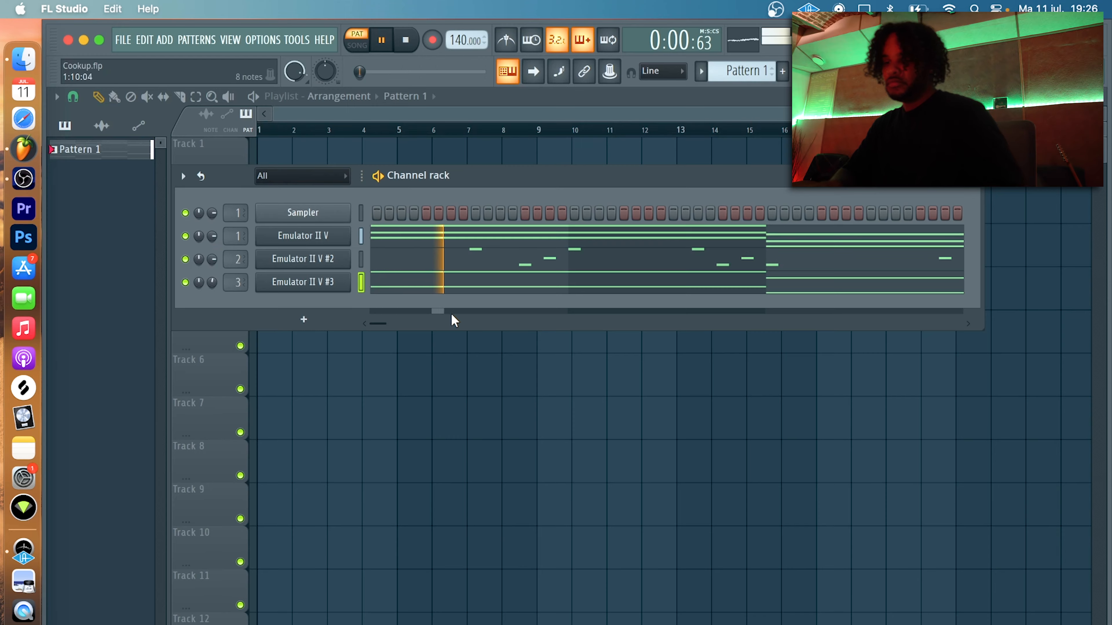
# Raise the Emulator II V #3 notes one octave and delete the lower-octave notes, keeping only C5 and G4
pyautogui.click(410, 287)
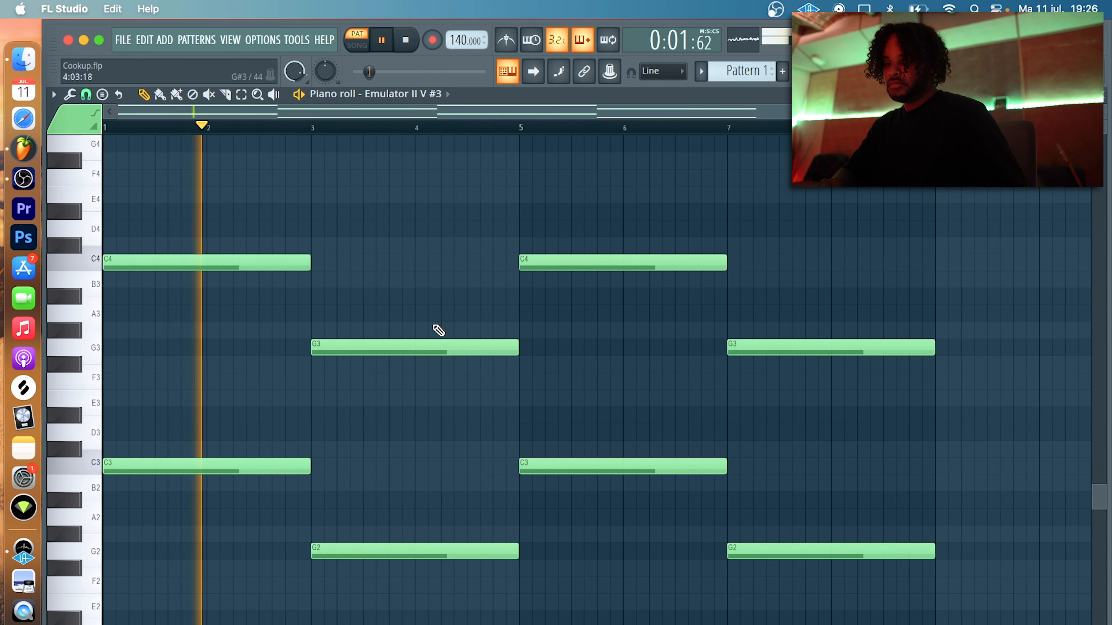
pyautogui.keyDown('ctrl'); pyautogui.rightClick(433, 326); pyautogui.keyUp('ctrl')
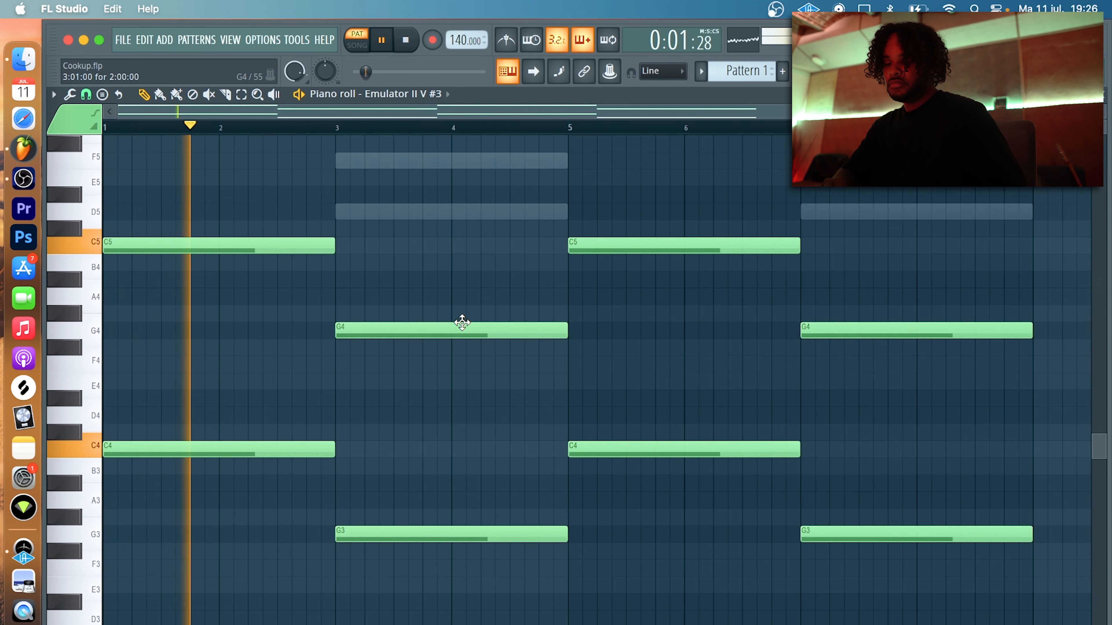
pyautogui.moveTo(54, 433); pyautogui.dragTo(68, 569)
pyautogui.press('Delete')
pyautogui.press('space')
pyautogui.press('space')
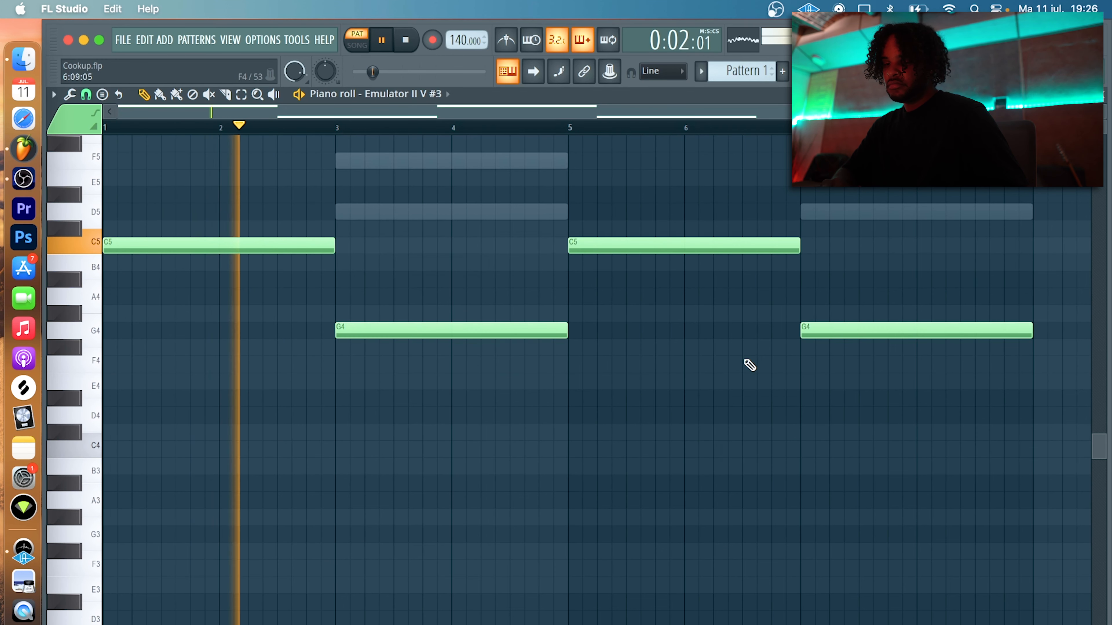
pyautogui.scroll(2, 615, 395)
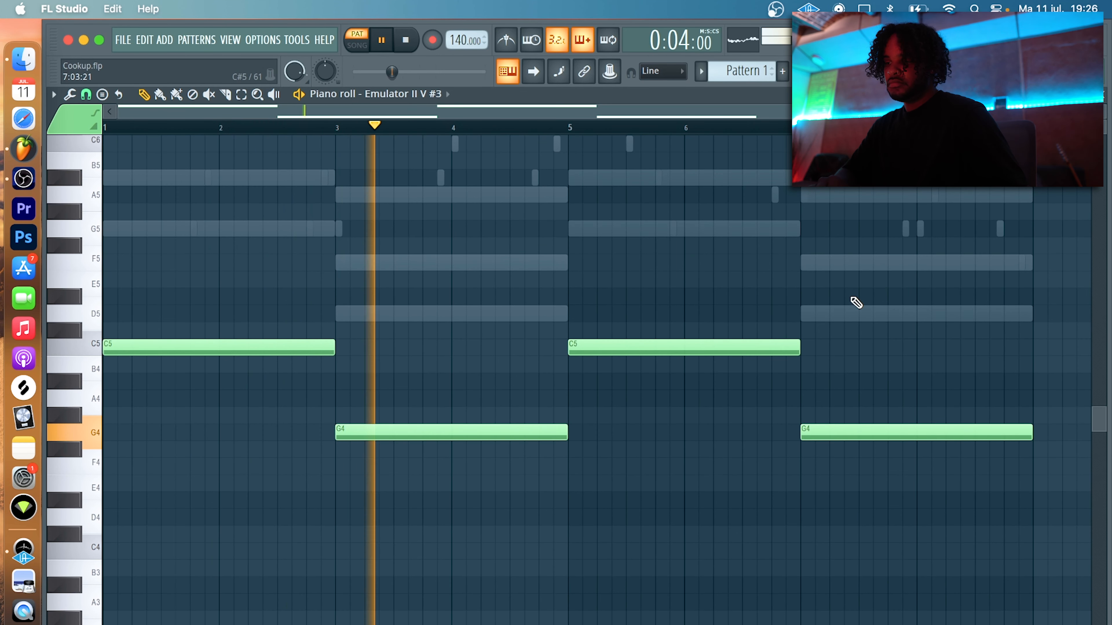
pyautogui.click(1106, 98)
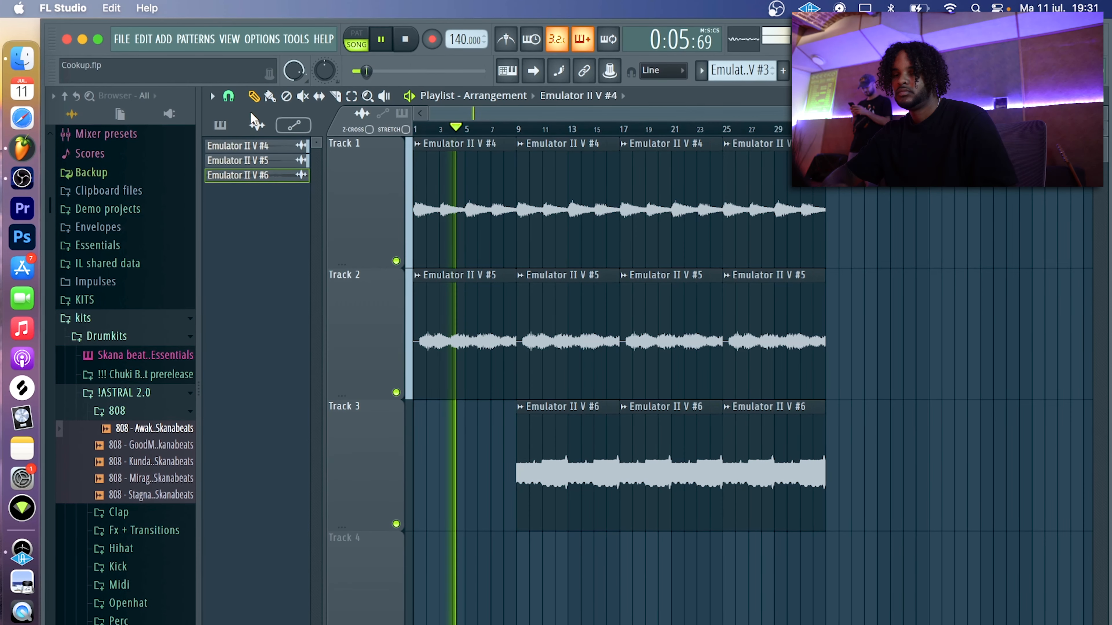
pyautogui.click(220, 126)
pyautogui.click(276, 236)
pyautogui.keyDown('shift'); pyautogui.click(274, 224); pyautogui.keyUp('shift')
pyautogui.moveTo(273, 224); pyautogui.dragTo(444, 567)
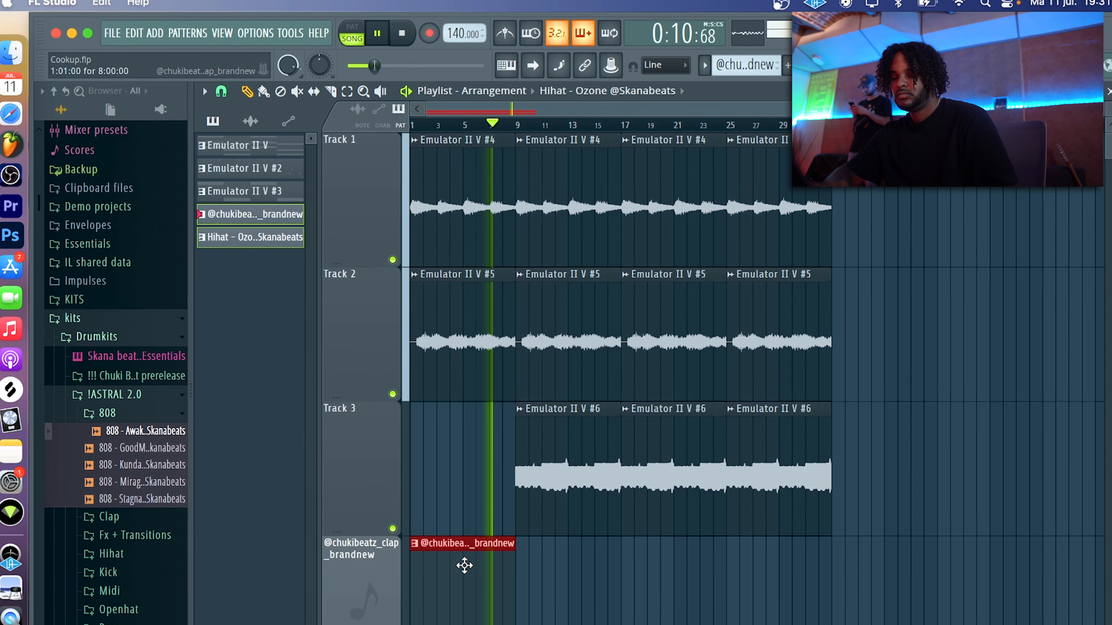
pyautogui.hotkey('ctrl', 'b')
pyautogui.hotkey('ctrl', 'b')
pyautogui.hotkey('ctrl', 'b')
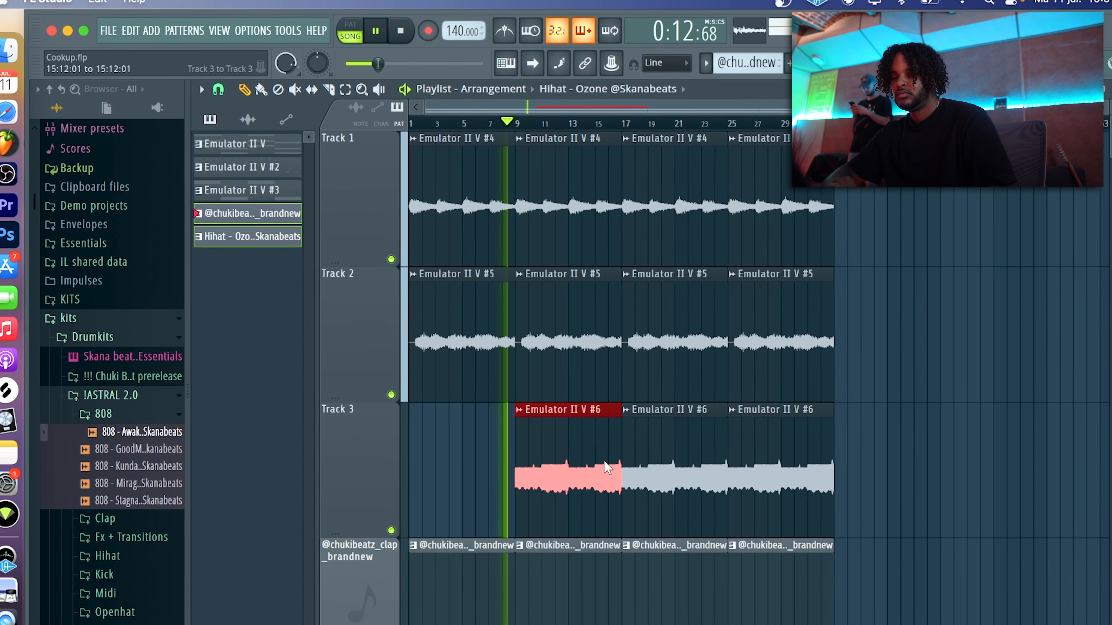
pyautogui.scroll(-3, 626, 463)
pyautogui.scroll(3, 626, 462)
pyautogui.scroll(-2, 615, 421)
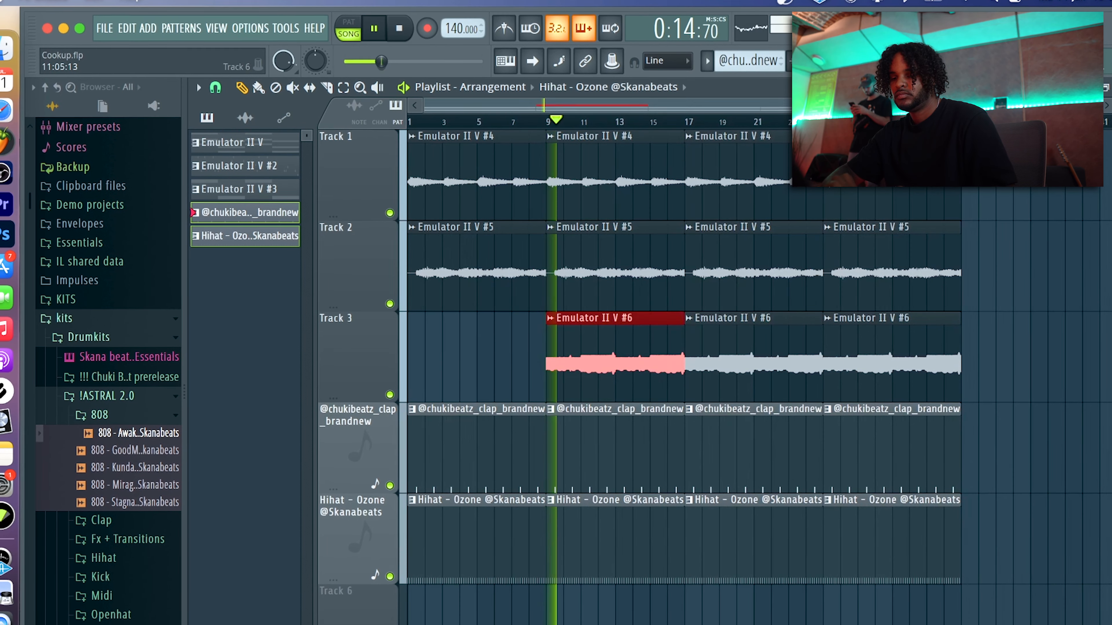
pyautogui.hotkey('ctrl', 'd')
pyautogui.scroll(-3, 675, 577)
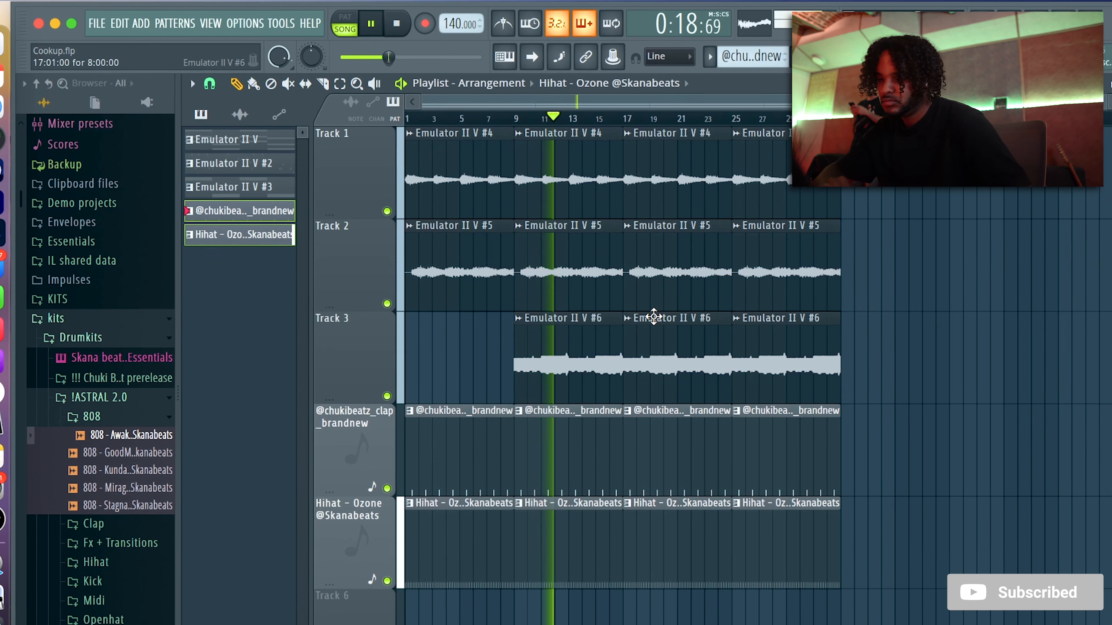
pyautogui.scroll(1, 748, 65)
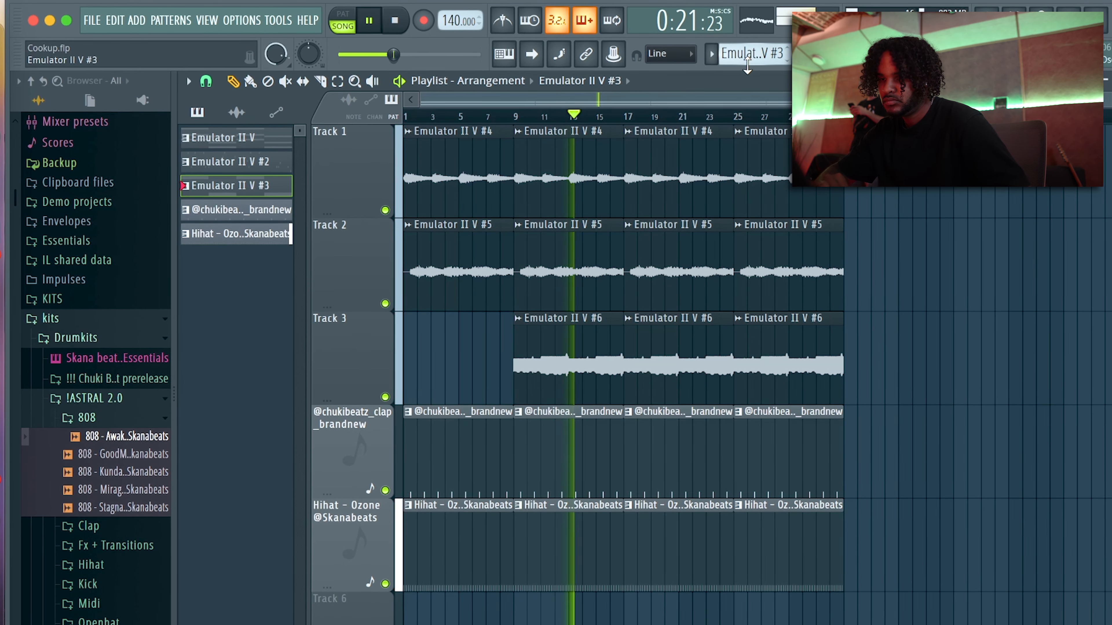
pyautogui.scroll(-3, 747, 65)
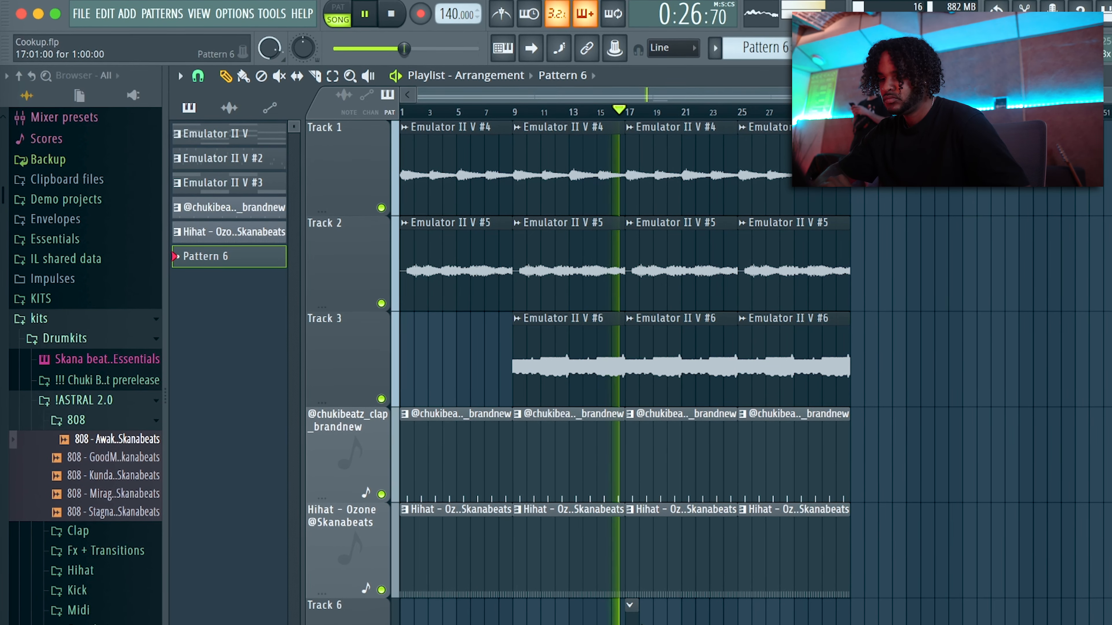
pyautogui.click(631, 613)
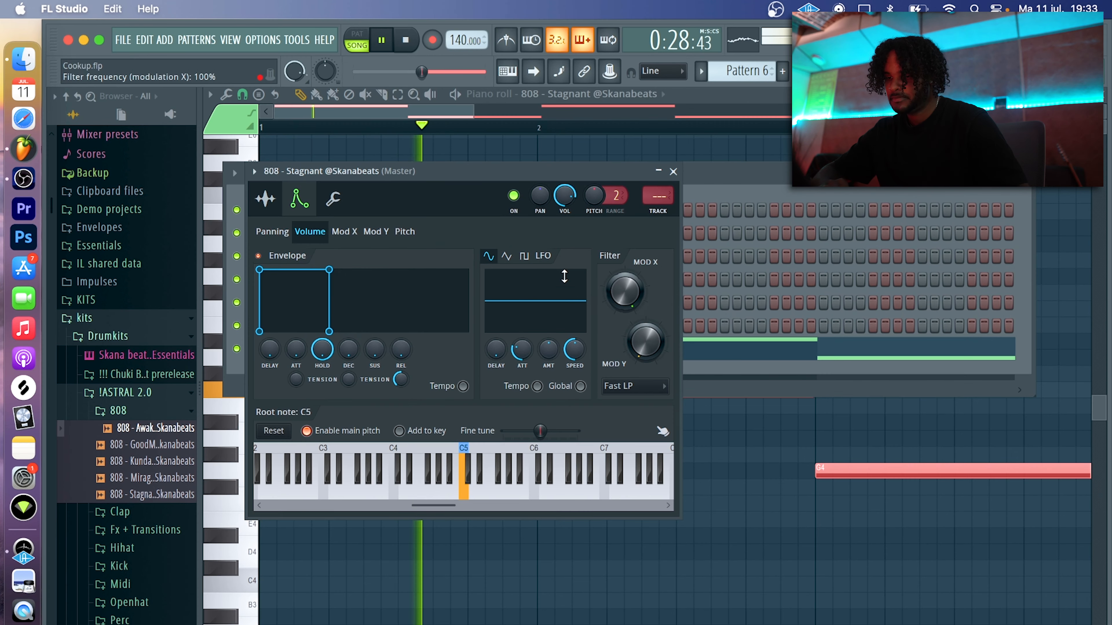
pyautogui.keyDown('super'); pyautogui.rightClick(749, 526); pyautogui.keyUp('super')
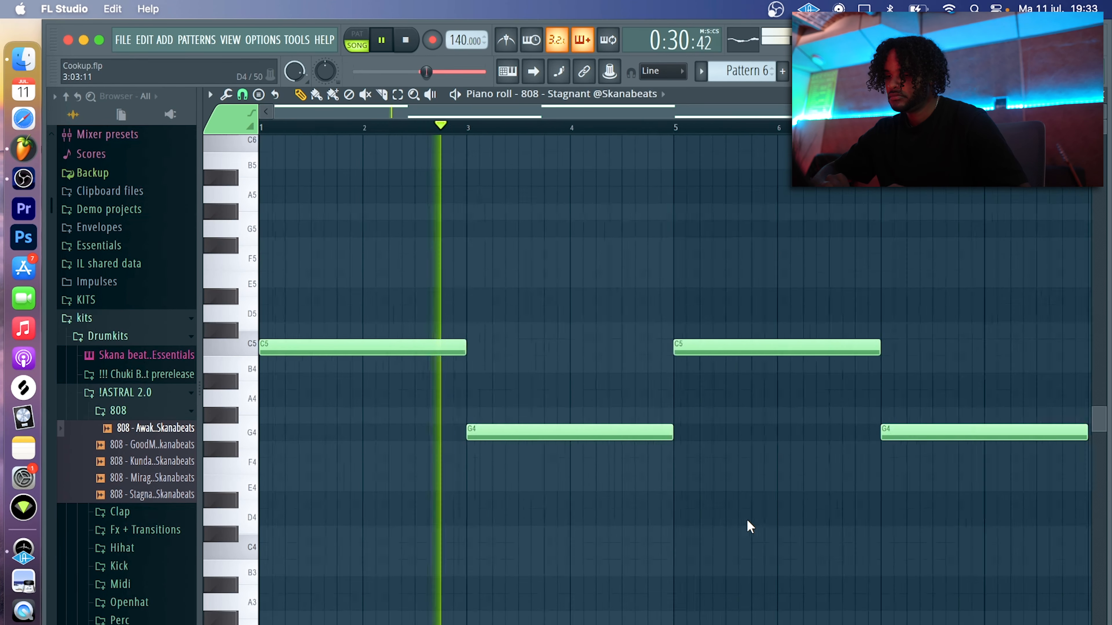
pyautogui.click(1107, 93)
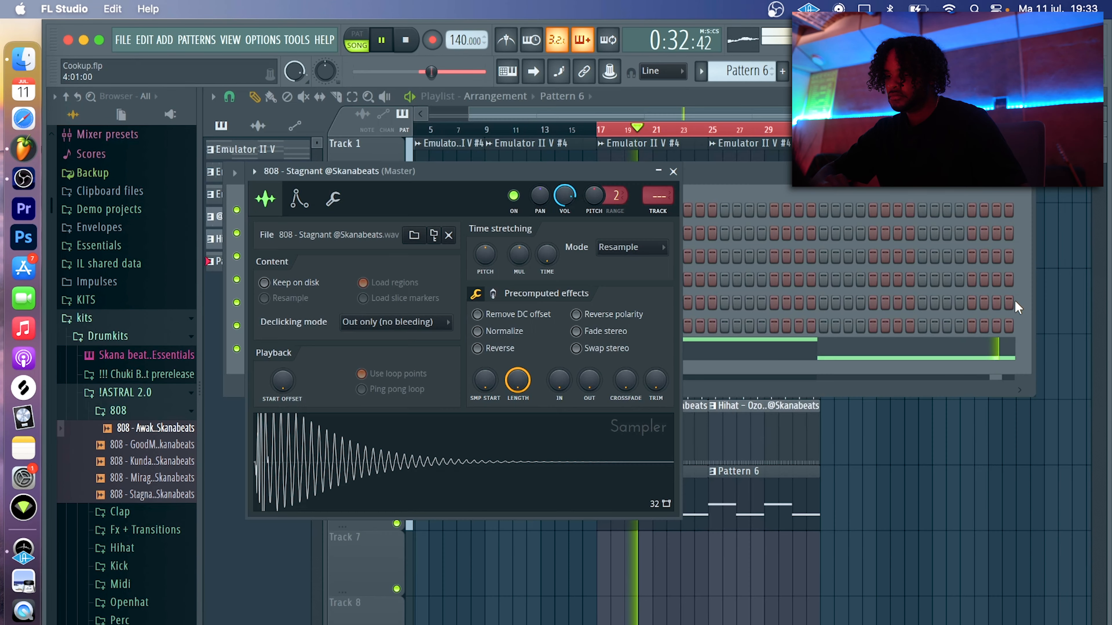
# Narrow the playlist's loop selection to the section starting at bar 17
pyautogui.rightClick(966, 430)
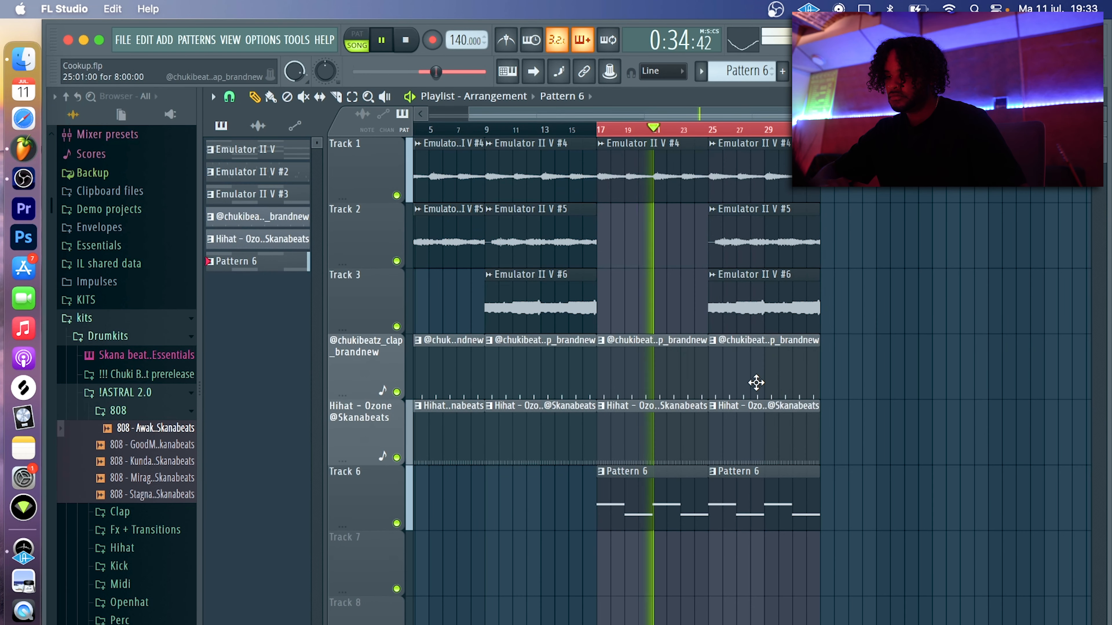
pyautogui.moveTo(819, 130); pyautogui.dragTo(691, 149)
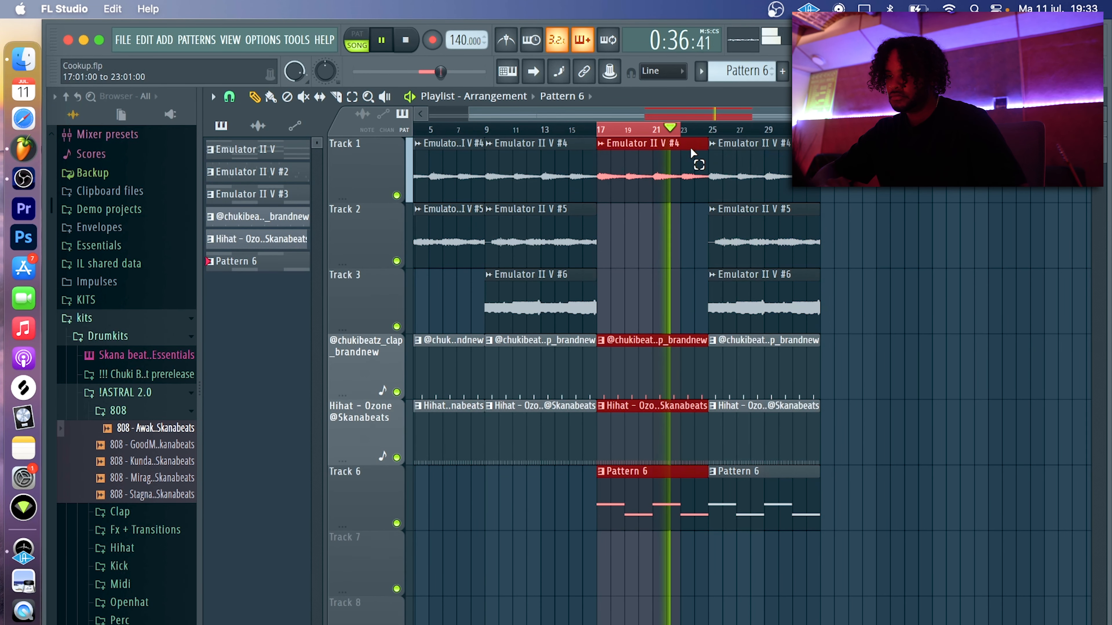
pyautogui.rightClick(946, 280)
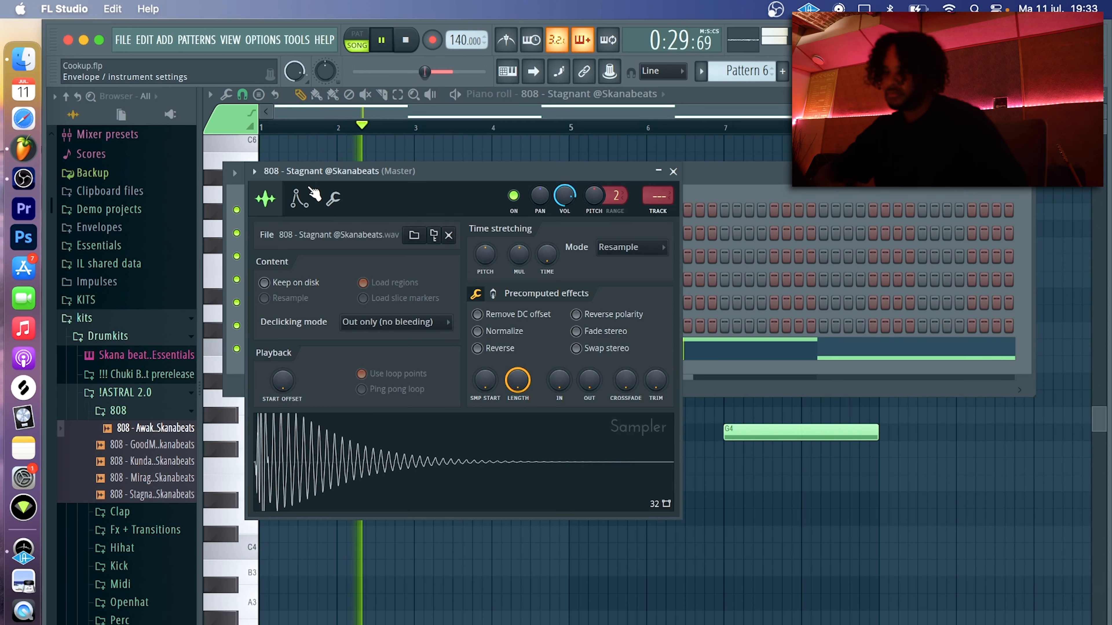
pyautogui.click(311, 193)
pyautogui.click(271, 193)
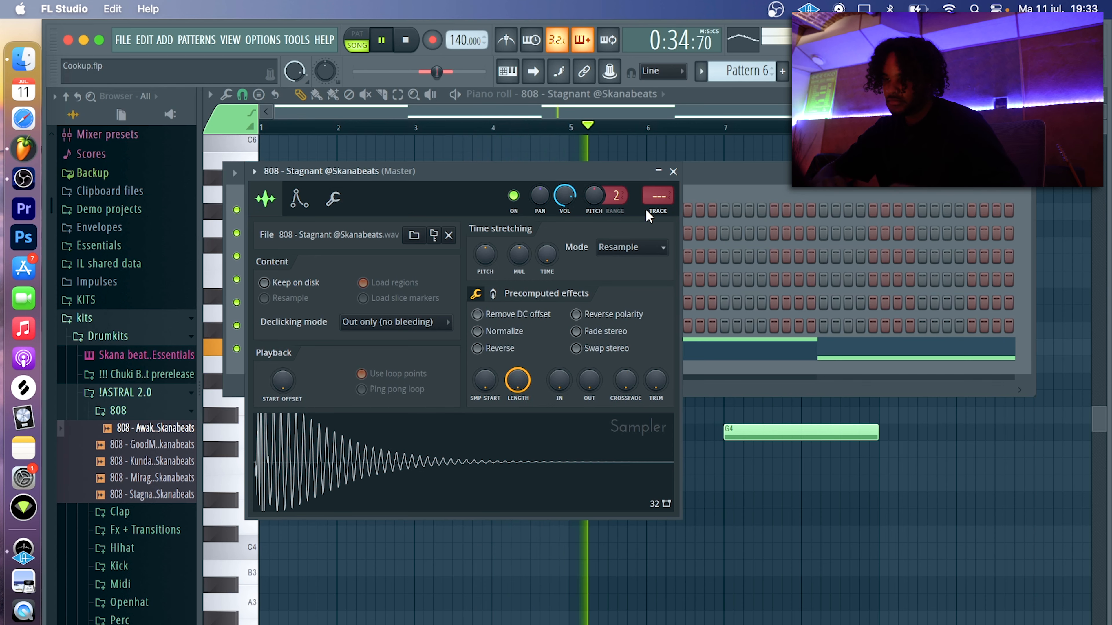
pyautogui.click(674, 173)
pyautogui.click(633, 447)
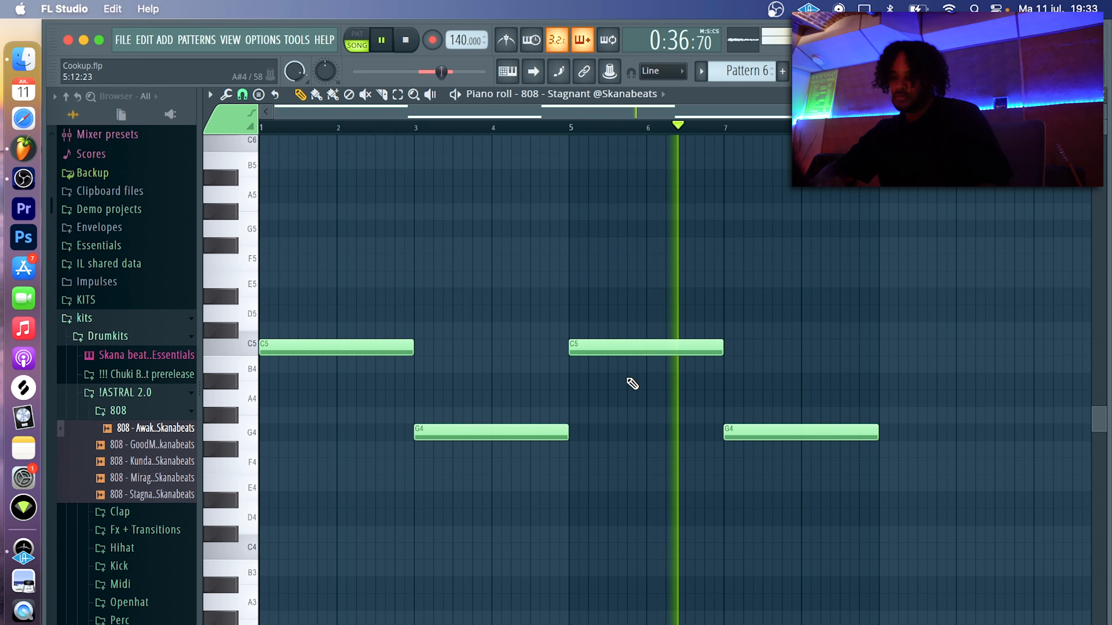
# Set the piano roll snap to 1/2 beat and shorten all 808 notes to that length
pyautogui.hotkey('shift', 'd')
pyautogui.click(243, 95)
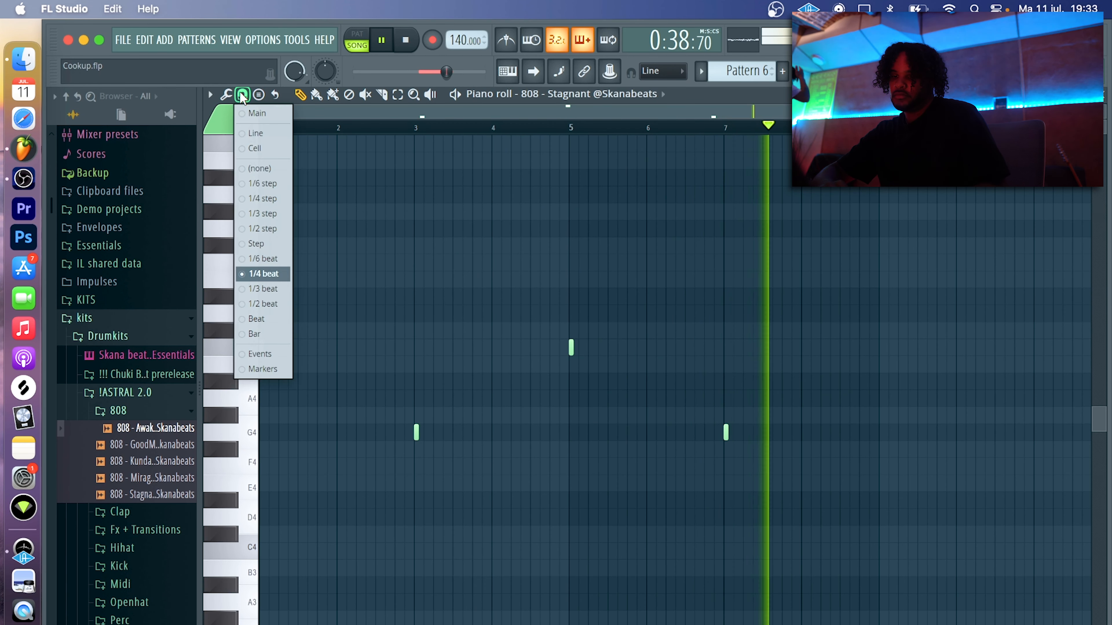
pyautogui.click(271, 304)
pyautogui.hotkey('shift', 'd')
# Add three C5 notes to the 808 in bars 1 and 2, and extend every note to reach the next one
pyautogui.click(292, 347)
pyautogui.click(322, 347)
pyautogui.click(380, 348)
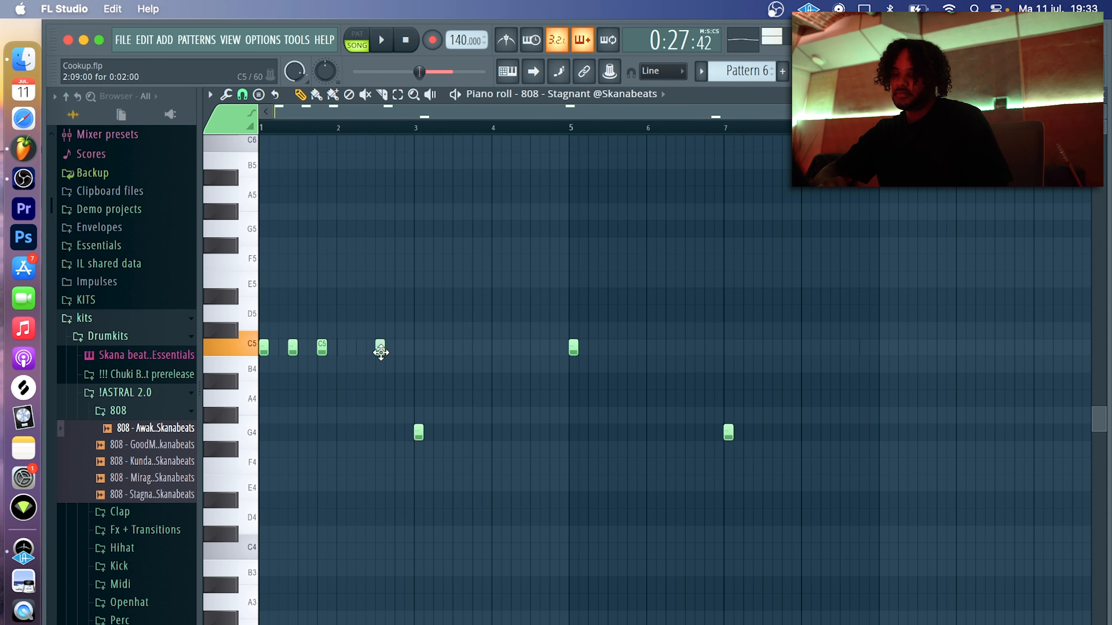
pyautogui.hotkey('ctrl', 'l')
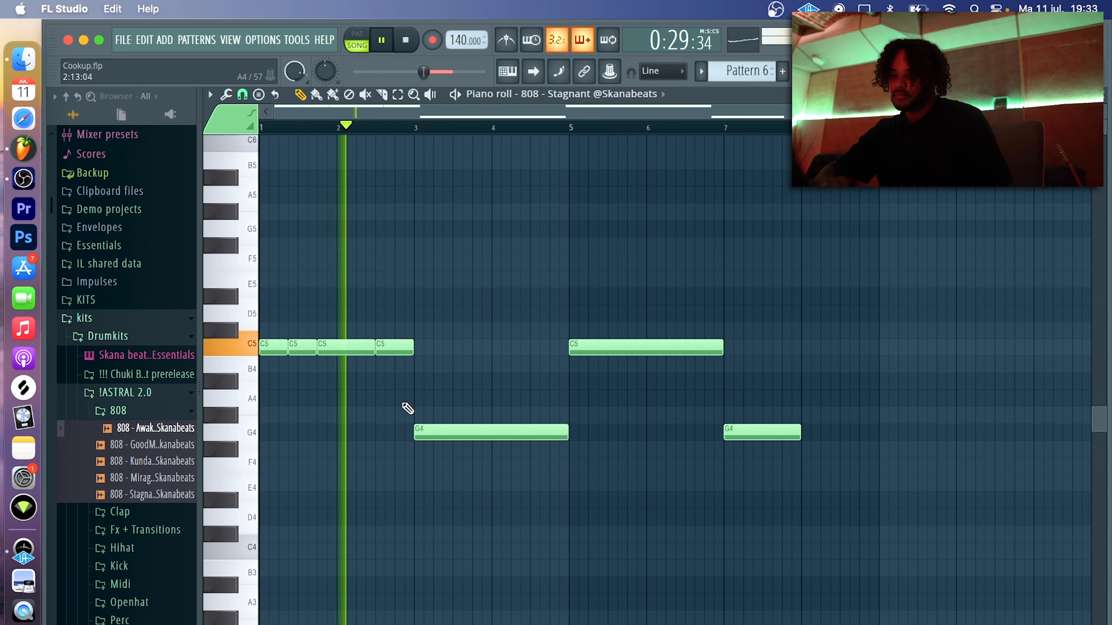
# Duplicate the four-bar 808 phrase so it repeats from bar 5
pyautogui.press('space')
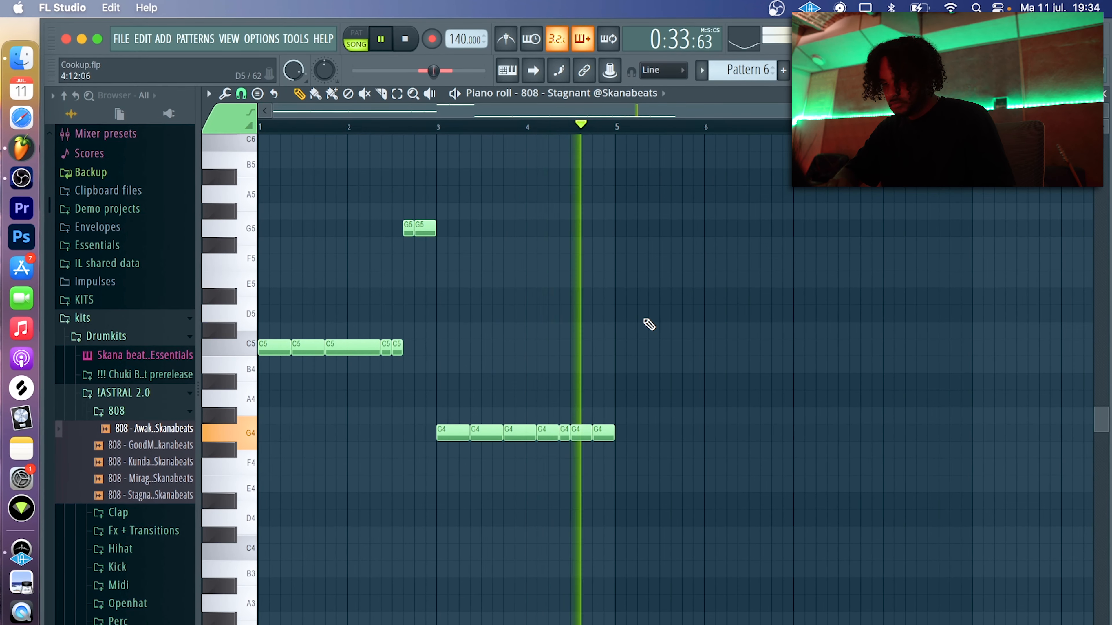
pyautogui.hotkey('ctrl', 'b')
pyautogui.rightClick(869, 355)
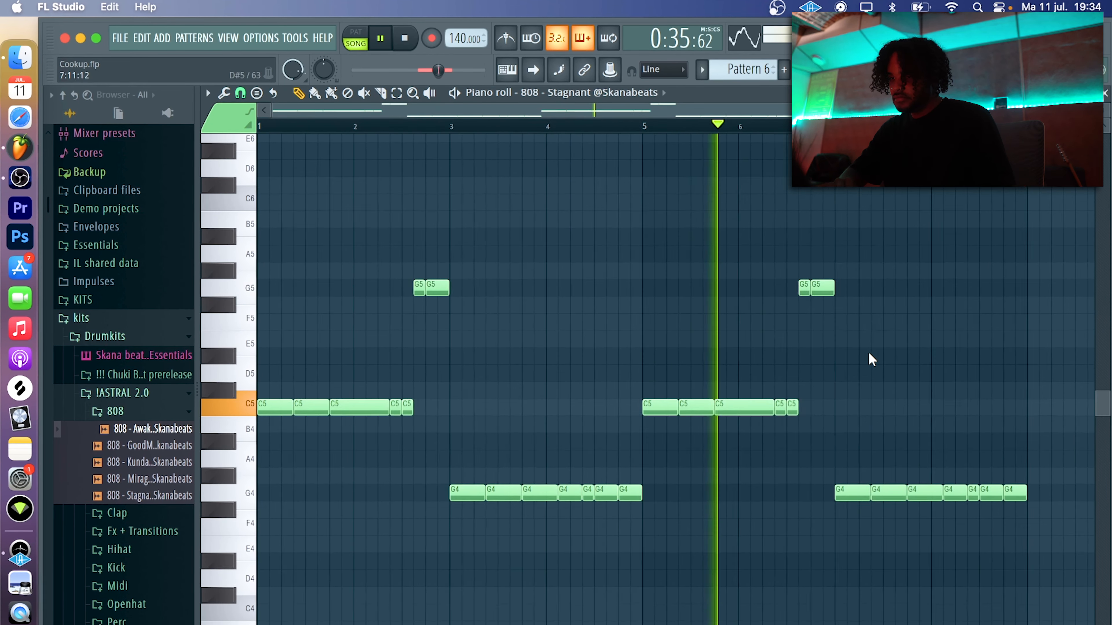
pyautogui.click(859, 70)
pyautogui.click(373, 349)
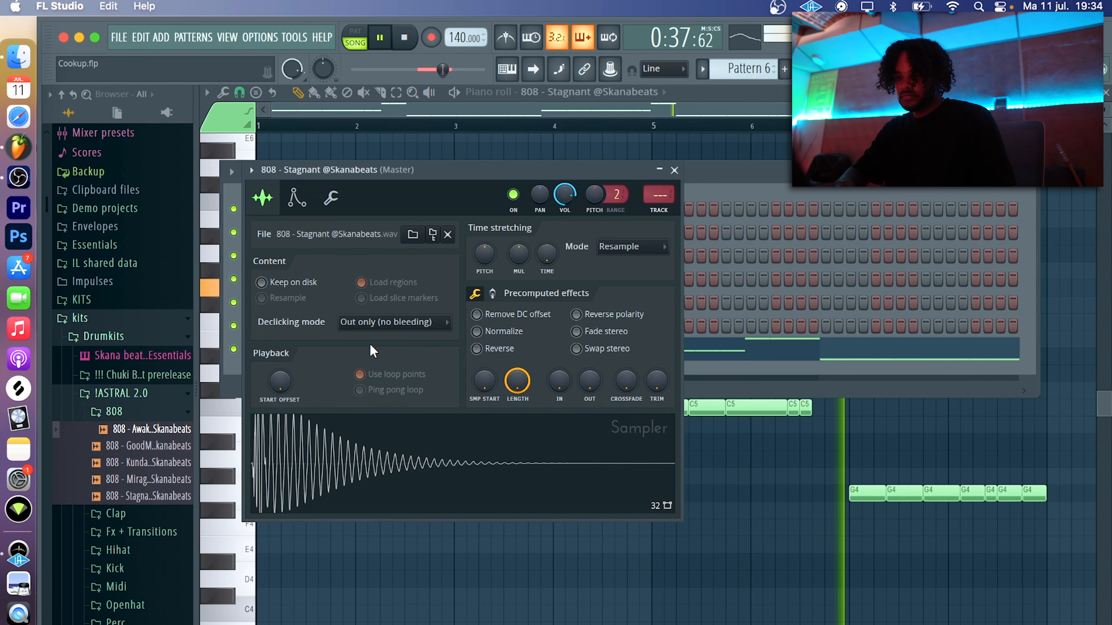
pyautogui.click(492, 293)
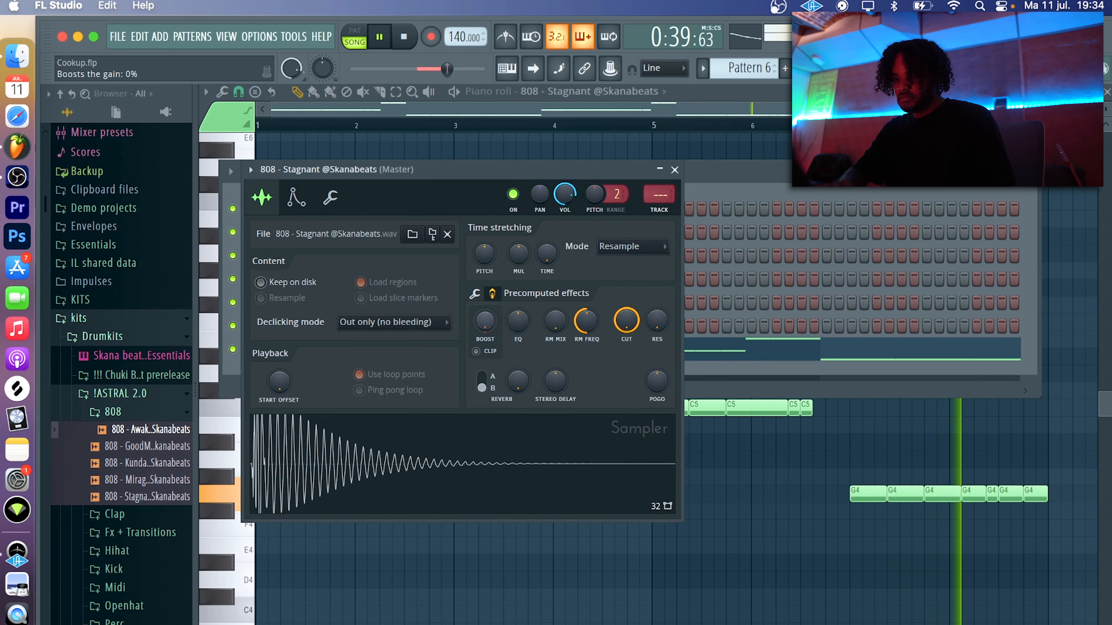
pyautogui.click(493, 294)
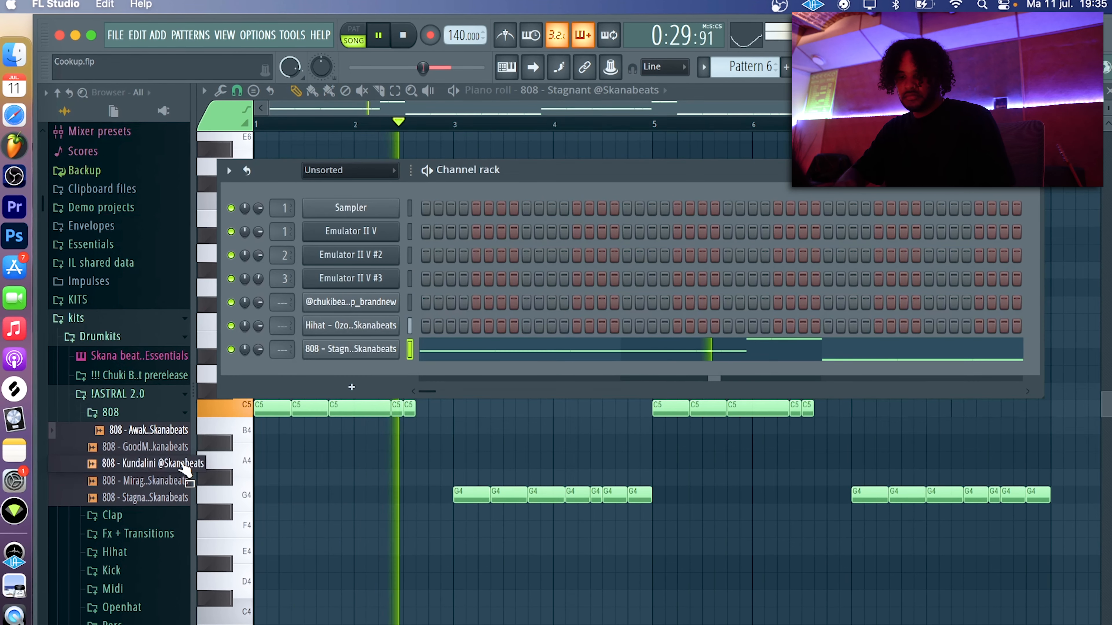
pyautogui.scroll(-2, 166, 516)
pyautogui.click(140, 532)
pyautogui.click(137, 553)
pyautogui.moveTo(140, 560); pyautogui.dragTo(407, 372)
pyautogui.click(409, 374)
pyautogui.press('super+v')
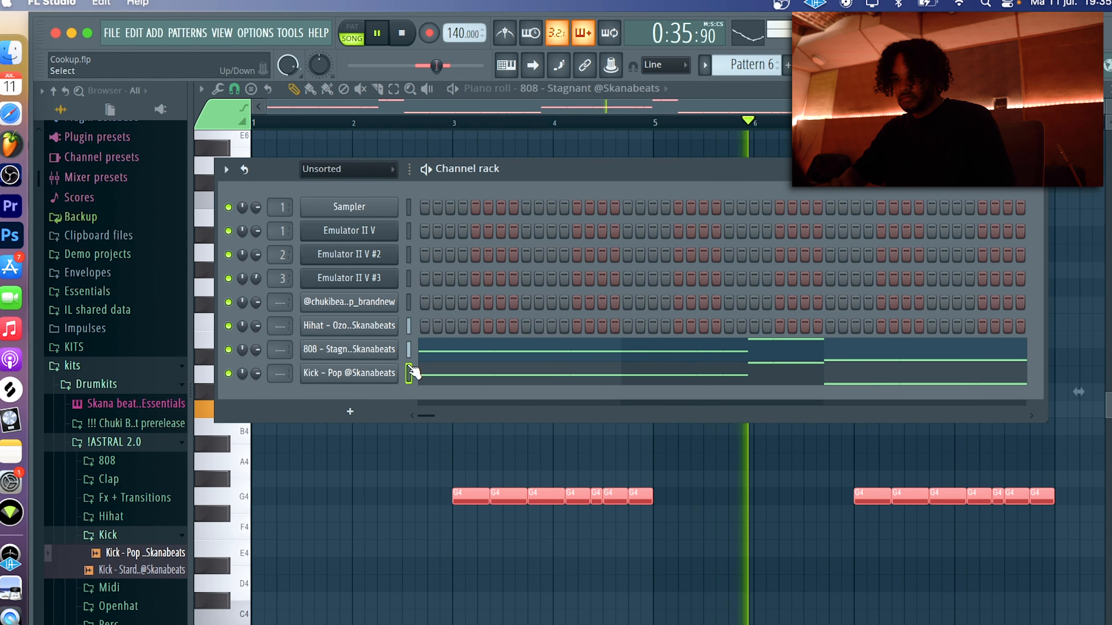
pyautogui.click(437, 372)
pyautogui.hotkey('alt', 'k')
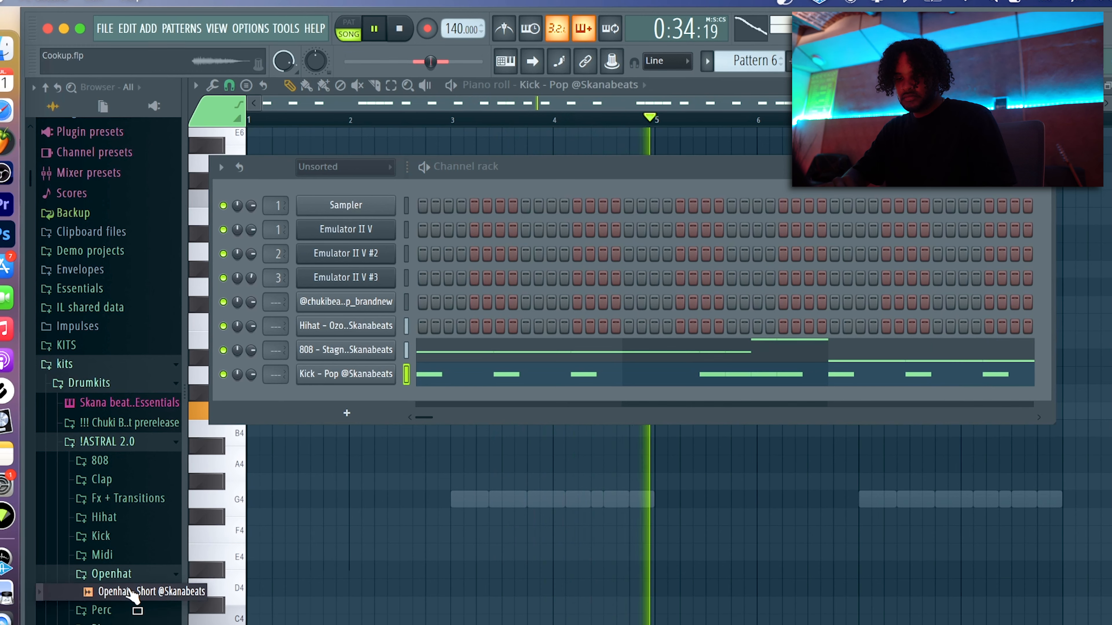
pyautogui.moveTo(147, 592); pyautogui.dragTo(350, 408)
pyautogui.press('space')
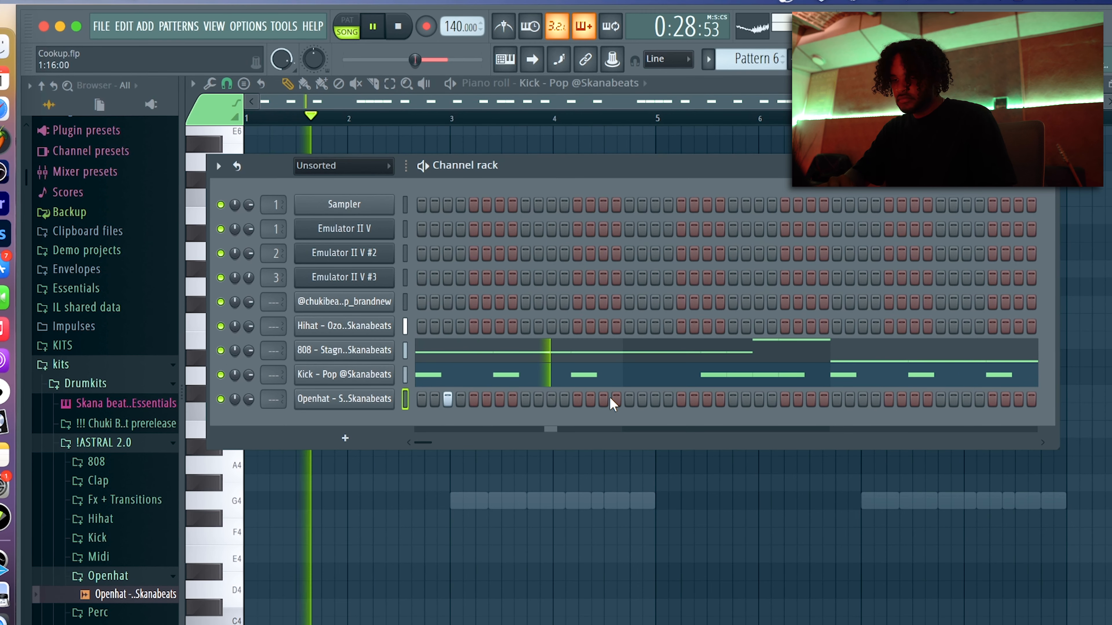
pyautogui.click(655, 399)
pyautogui.click(447, 399)
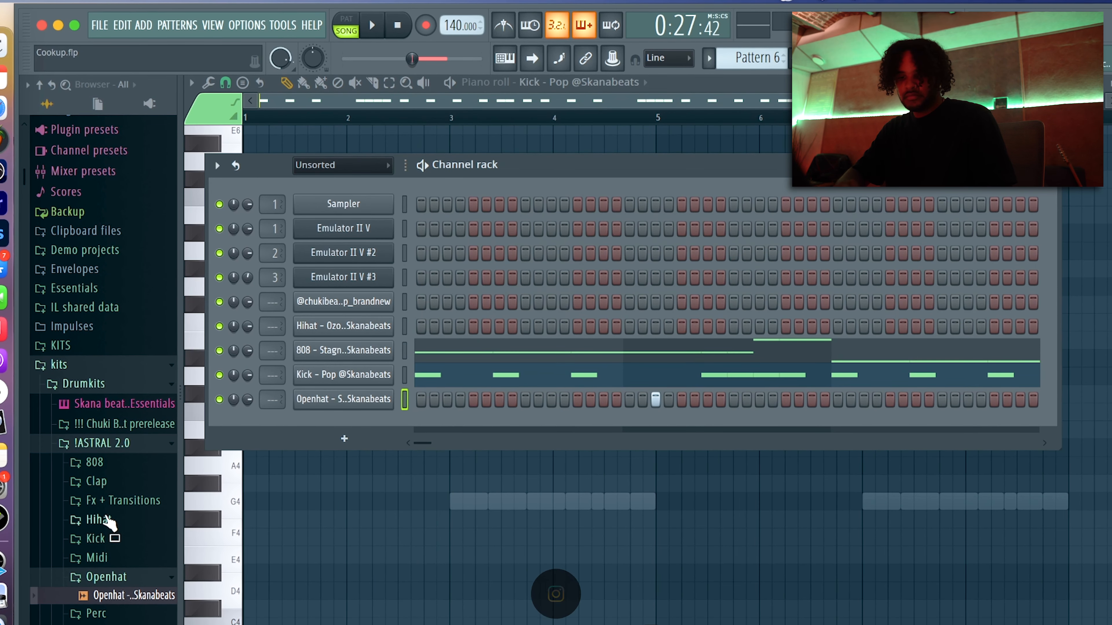
pyautogui.scroll(-3, 107, 519)
pyautogui.click(134, 360)
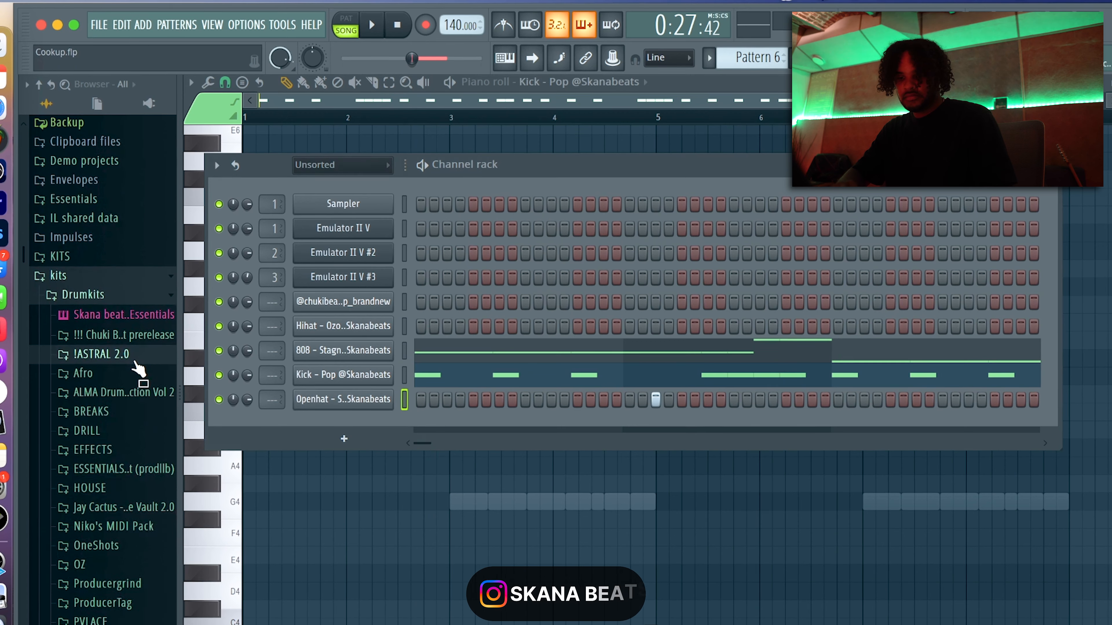
pyautogui.click(127, 335)
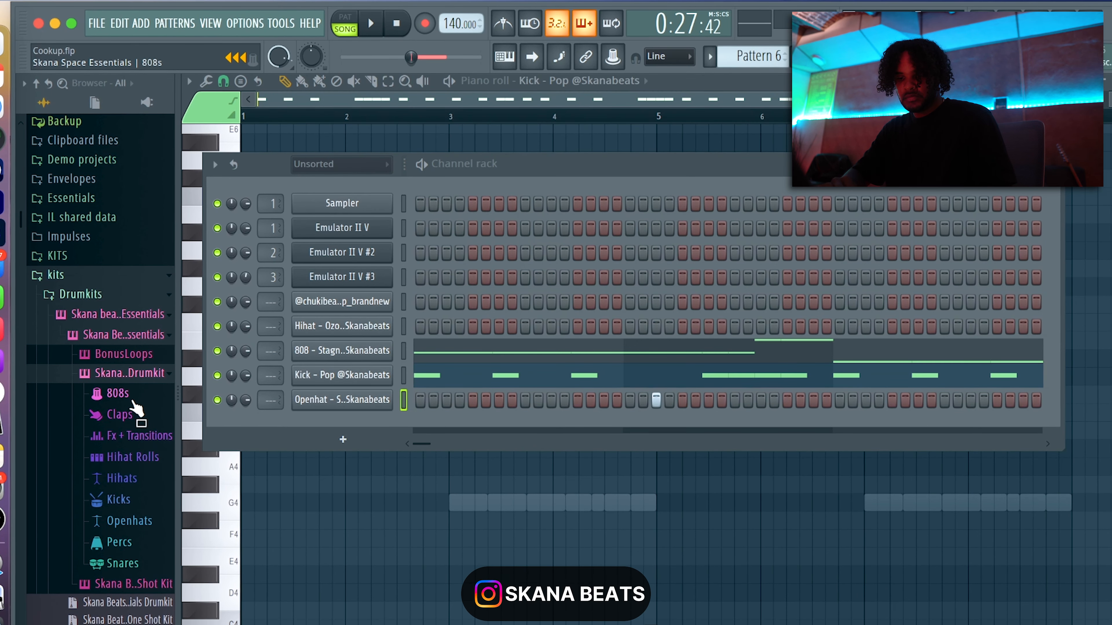
pyautogui.moveTo(136, 555); pyautogui.dragTo(333, 376)
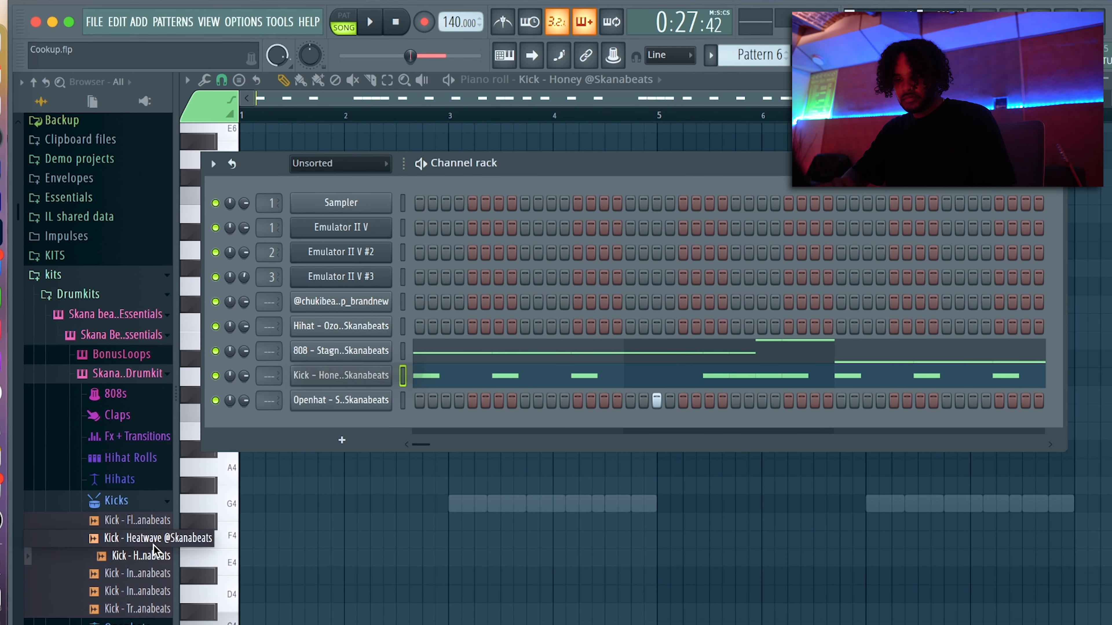
pyautogui.click(148, 574)
pyautogui.press('space')
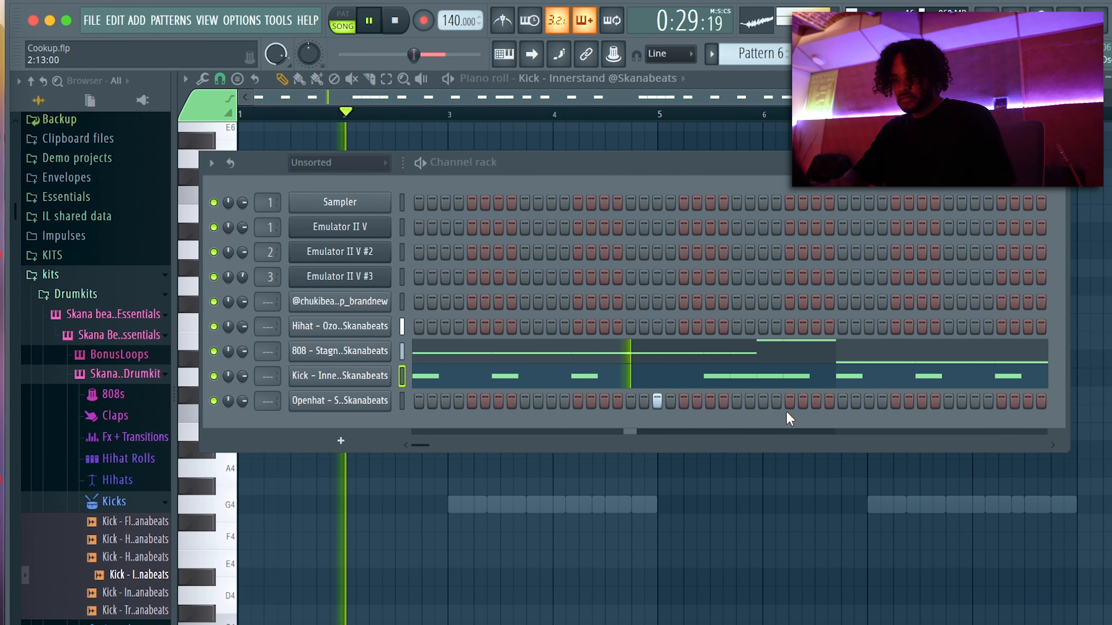
pyautogui.scroll(-3, 48, 507)
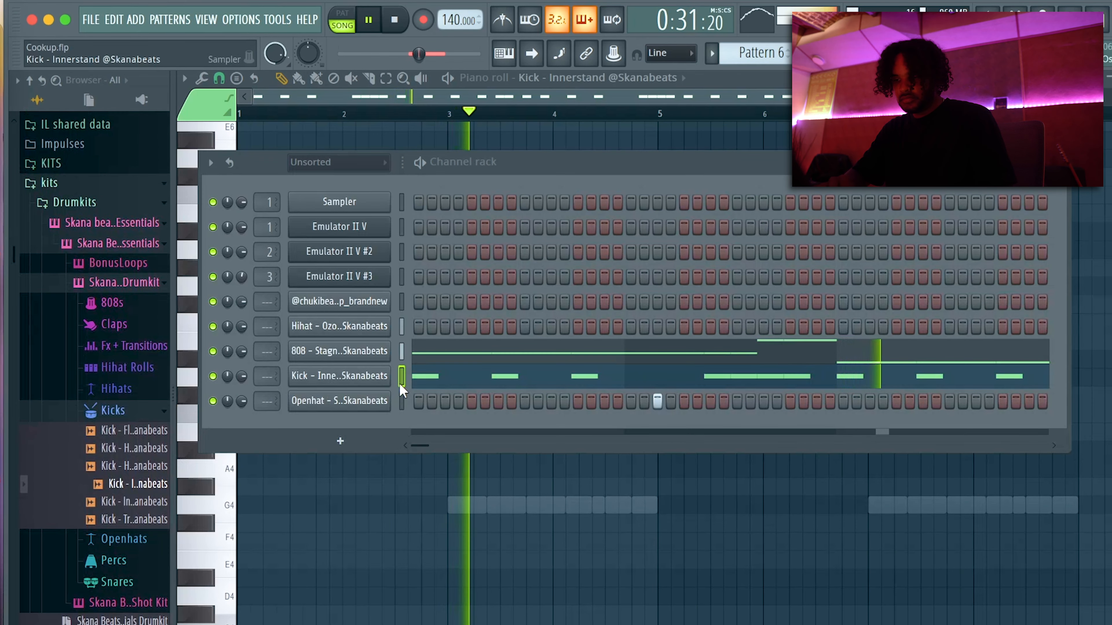
pyautogui.click(659, 382)
pyautogui.click(601, 376)
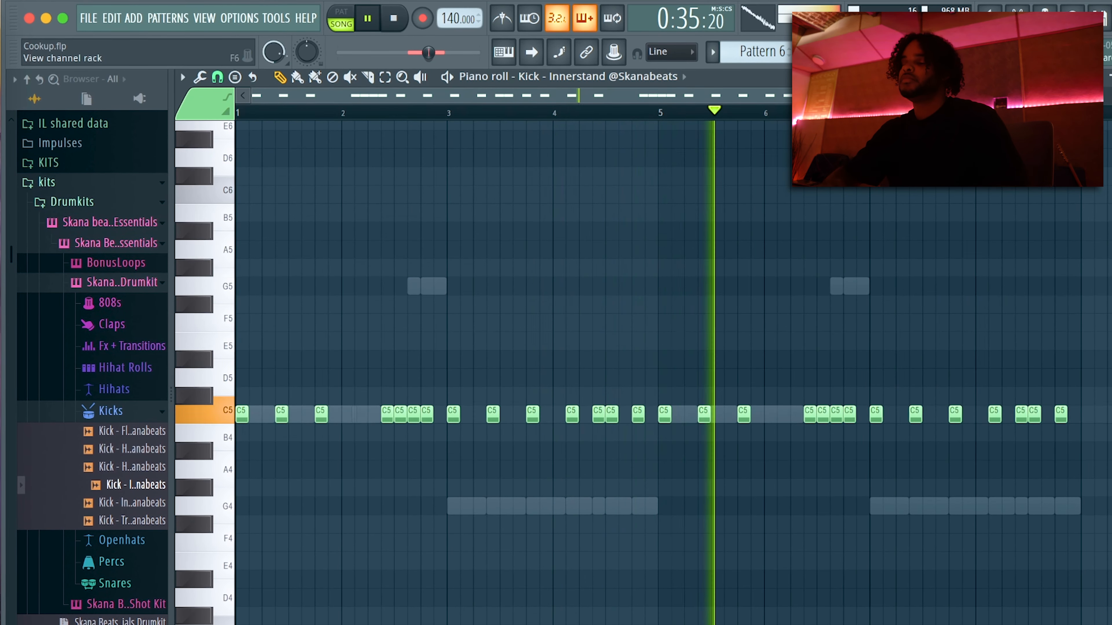
pyautogui.click(503, 51)
pyautogui.click(338, 379)
pyautogui.click(621, 358)
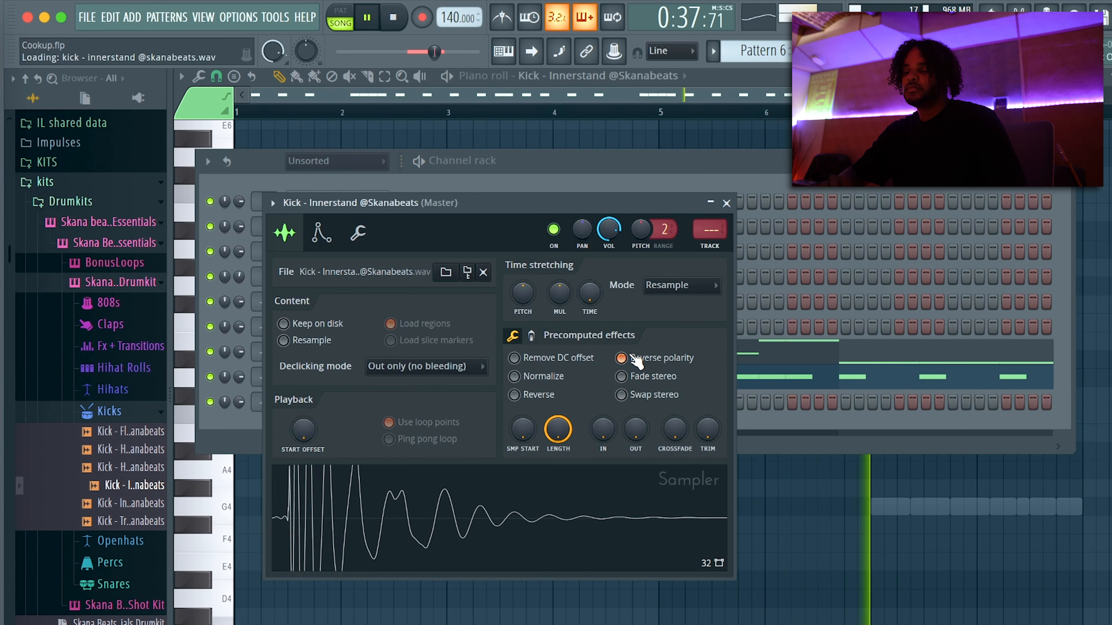
pyautogui.click(728, 203)
pyautogui.hotkey('ctrl', 's')
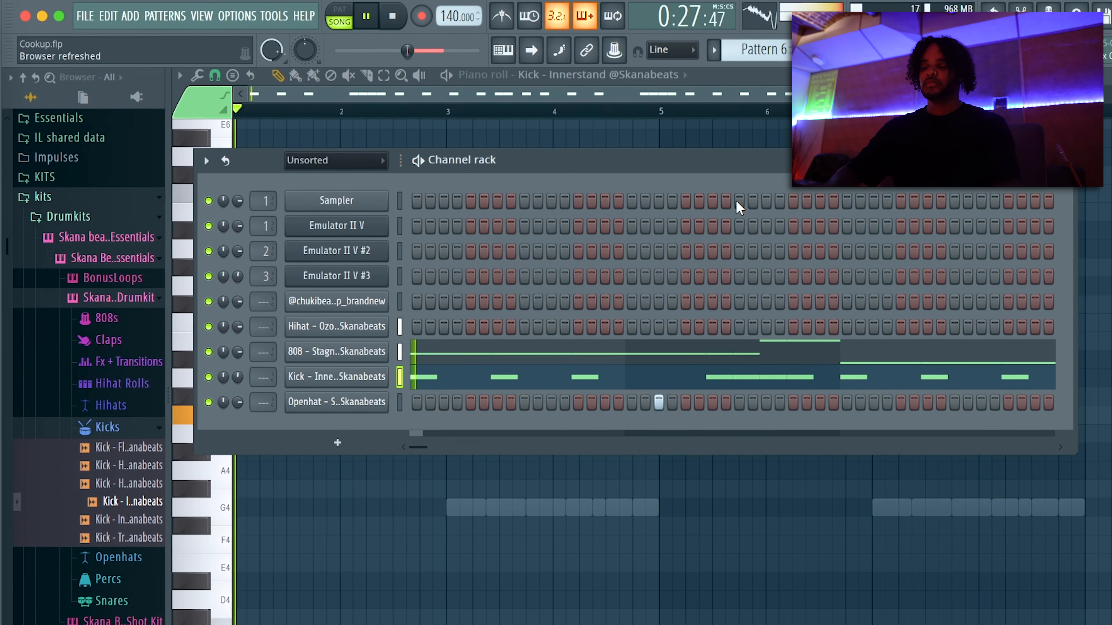
pyautogui.press('F6')
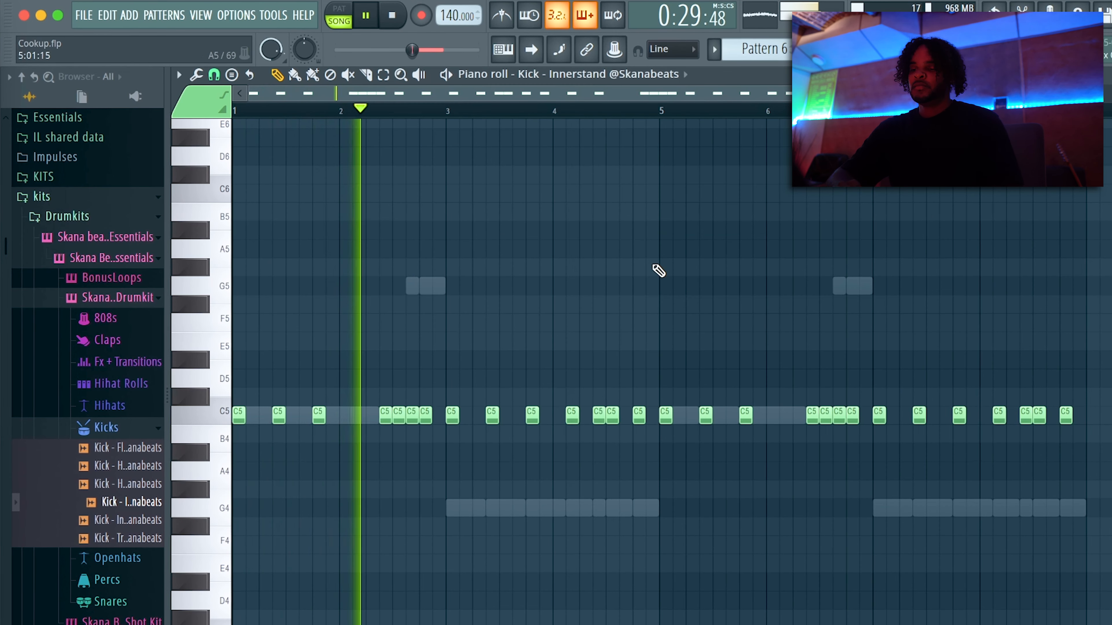
pyautogui.press('F6')
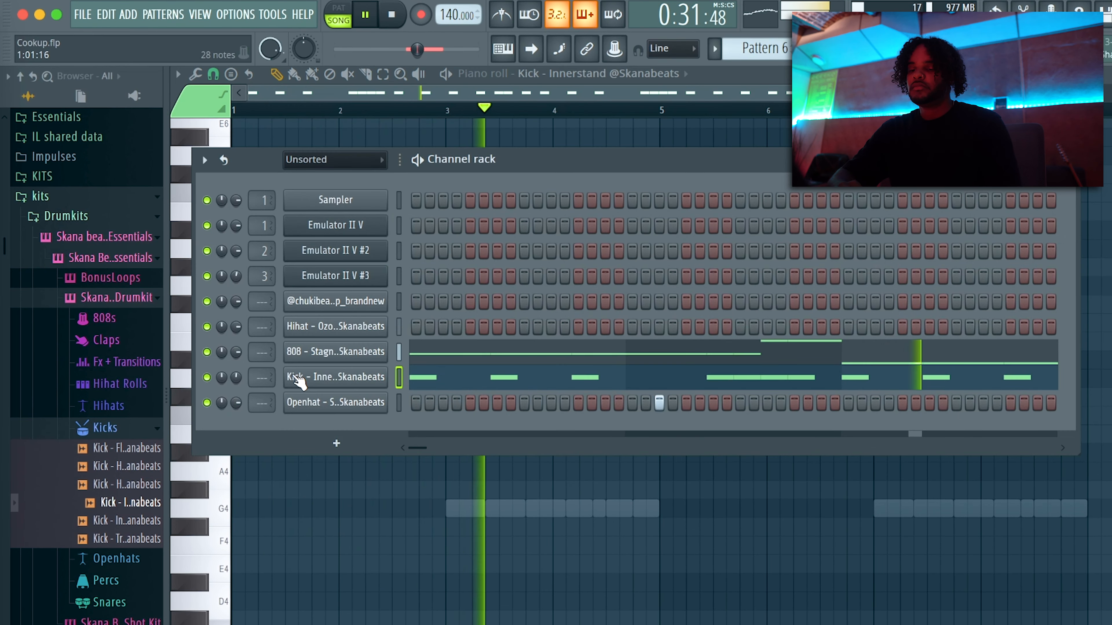
pyautogui.rightClick(383, 401)
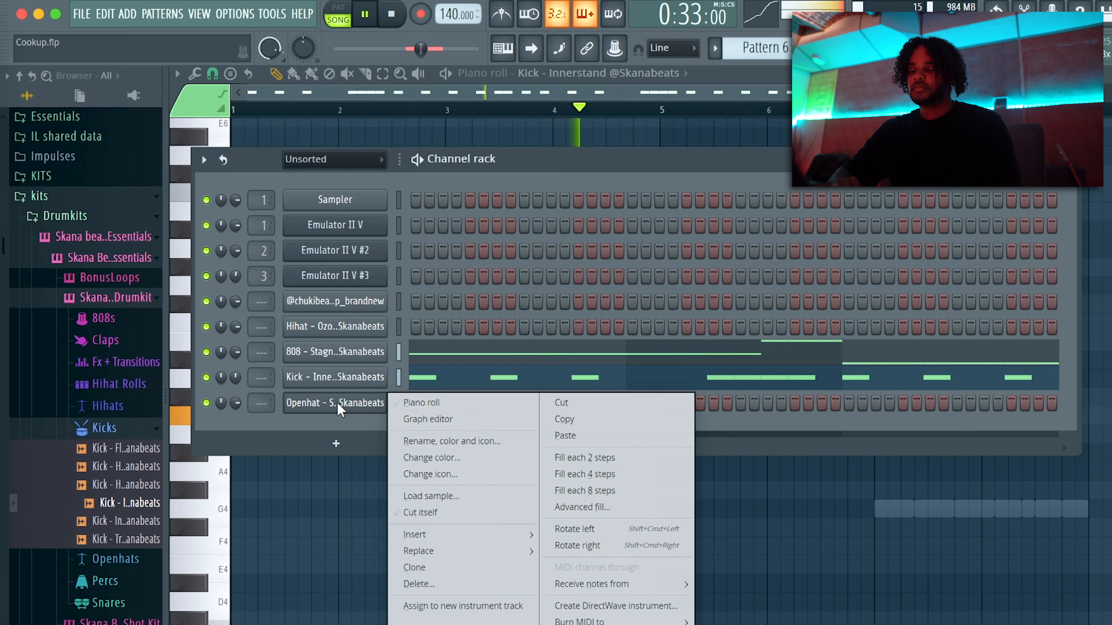
pyautogui.click(422, 403)
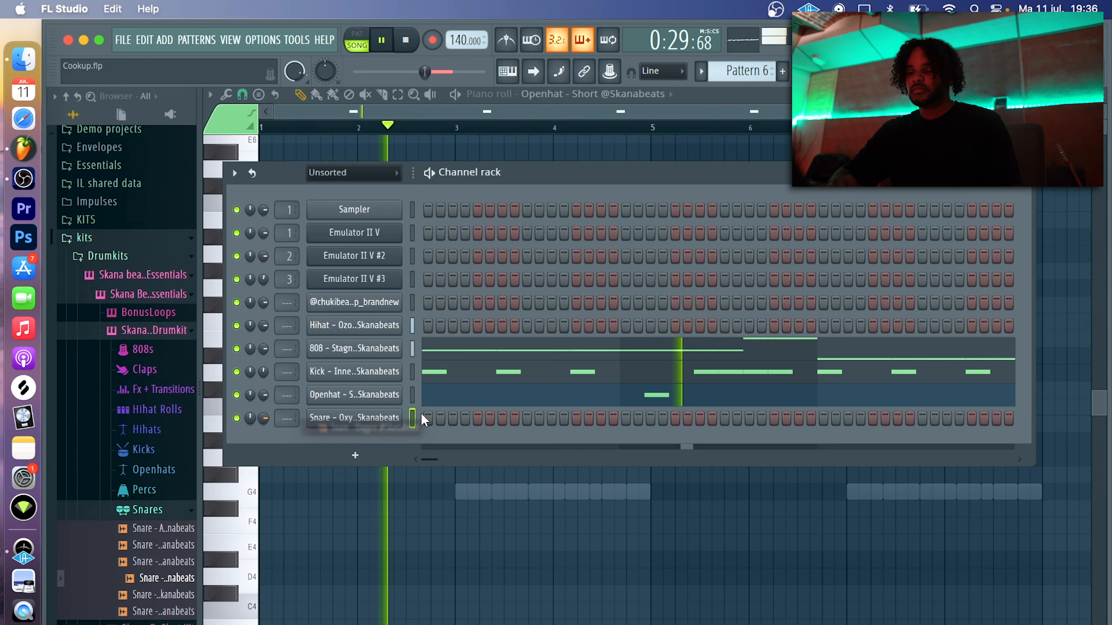
pyautogui.click(453, 419)
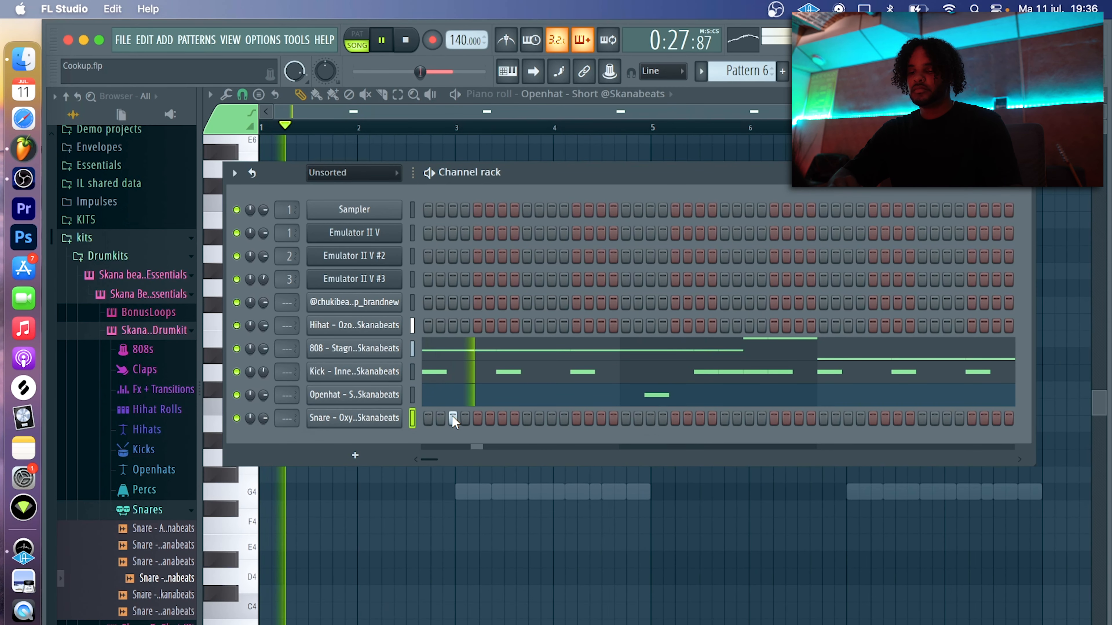
pyautogui.press('space')
pyautogui.rightClick(385, 418)
pyautogui.click(423, 419)
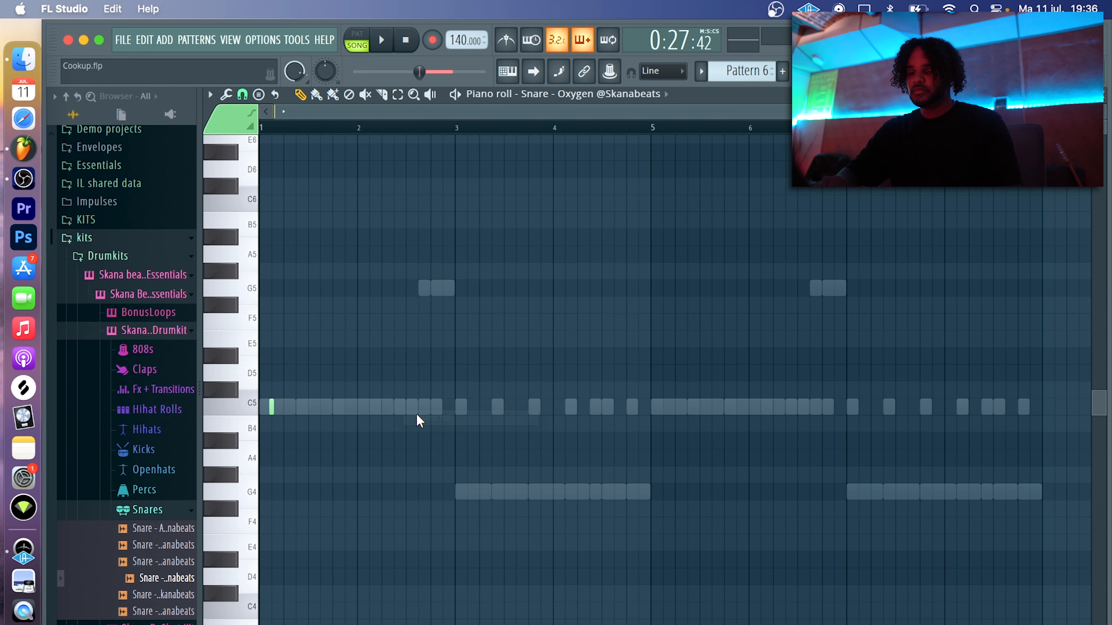
pyautogui.press('space')
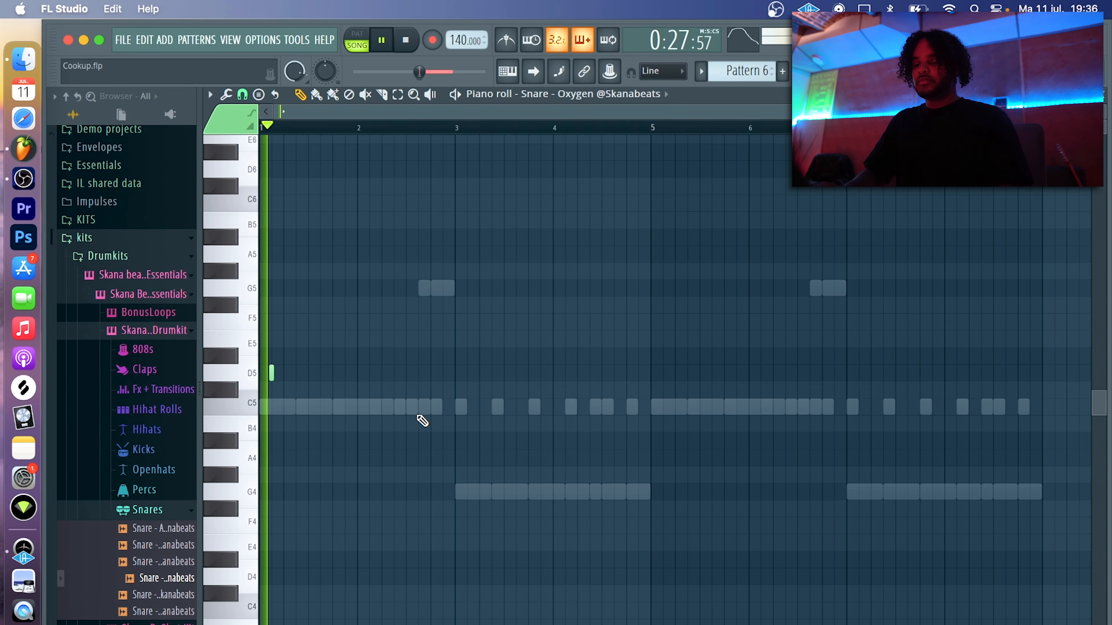
pyautogui.press('space')
pyautogui.hotkey('shift', 'Down')
pyautogui.press('space')
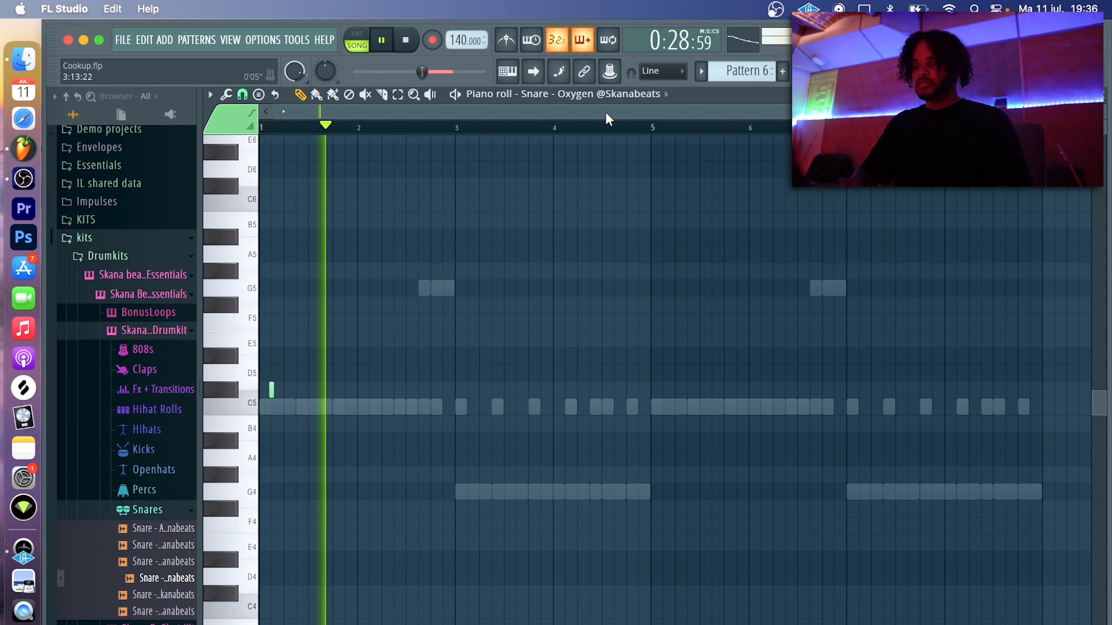
# Duplicate the first four bars of the snare part so the hit repeats in bar 5
pyautogui.moveTo(653, 128); pyautogui.dragTo(154, 178)
pyautogui.press('super+b')
pyautogui.press('super+d')
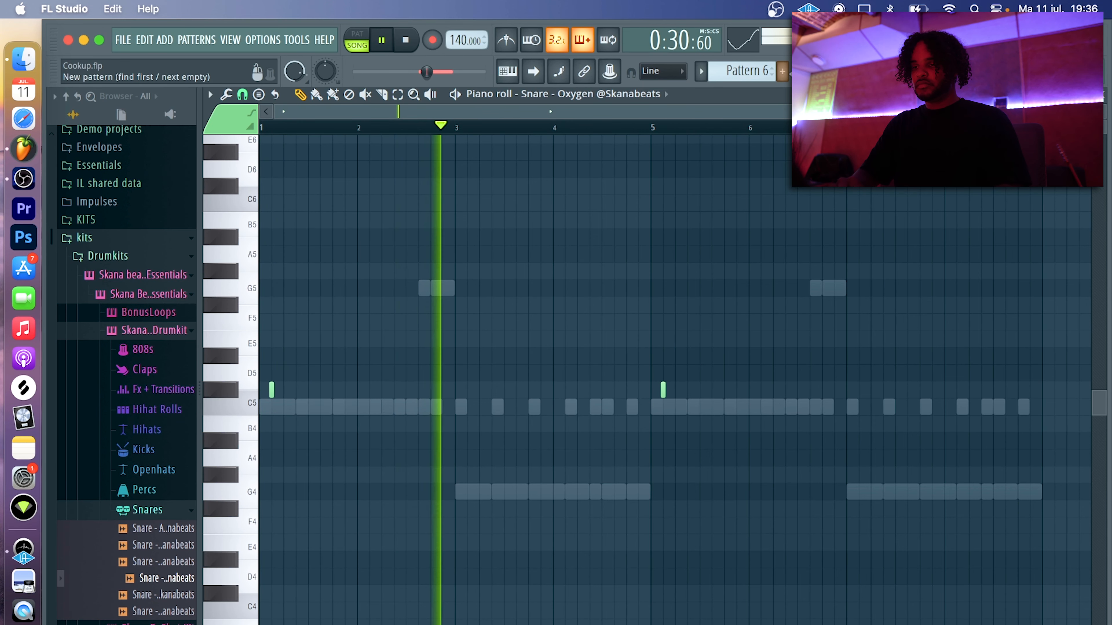
pyautogui.press('F6')
pyautogui.click(396, 418)
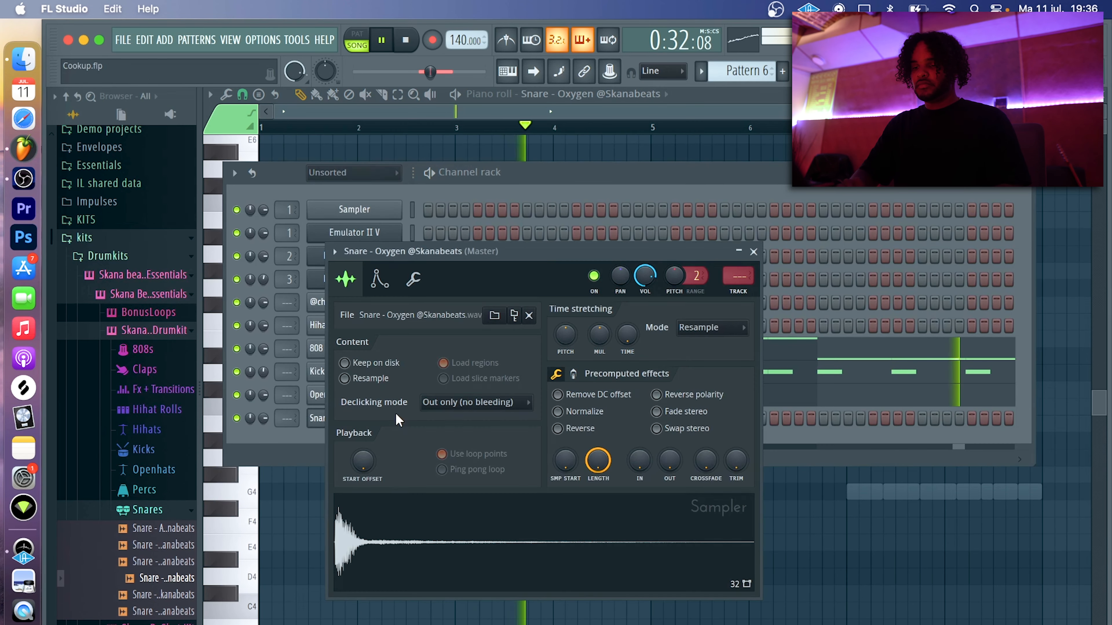
pyautogui.rightClick(624, 333)
pyautogui.click(632, 346)
pyautogui.rightClick(569, 340)
pyautogui.click(581, 351)
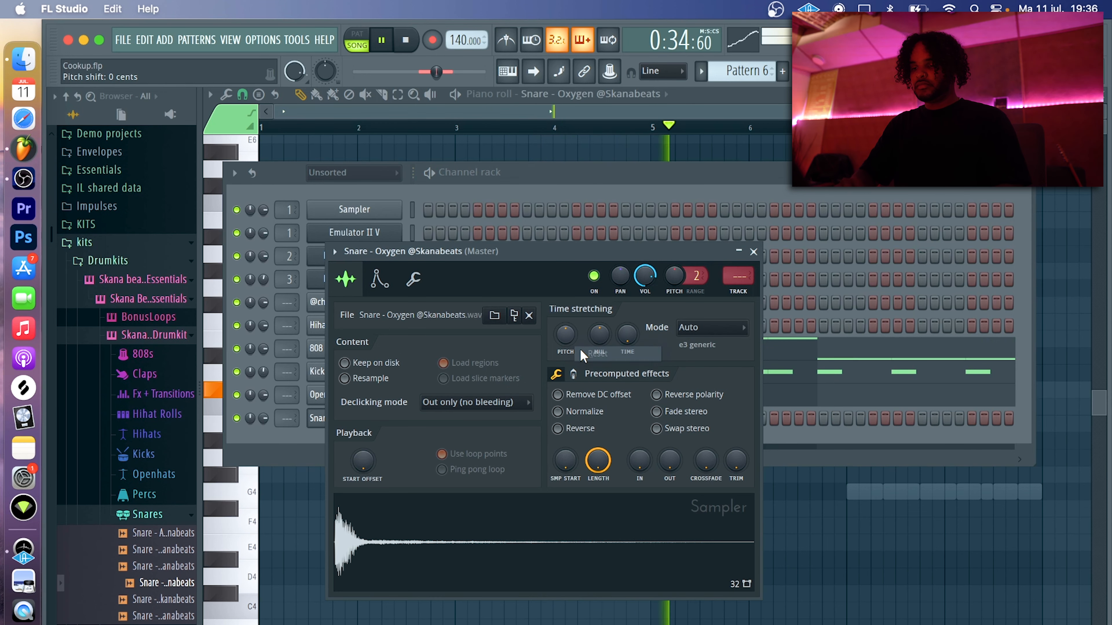
pyautogui.click(753, 252)
pyautogui.click(177, 599)
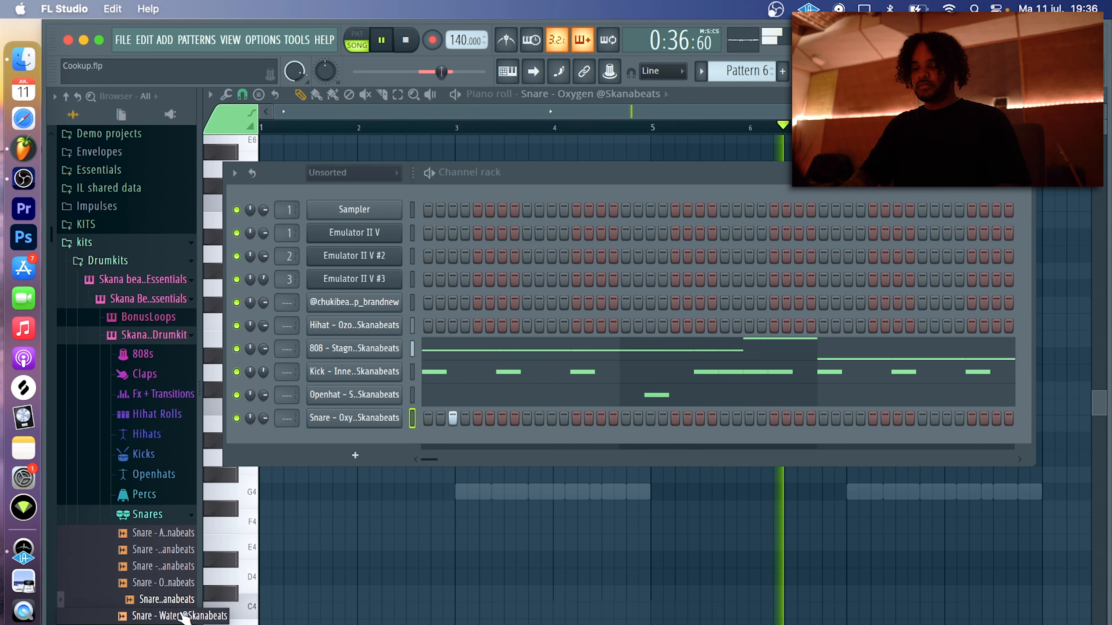
pyautogui.moveTo(182, 617); pyautogui.dragTo(490, 451)
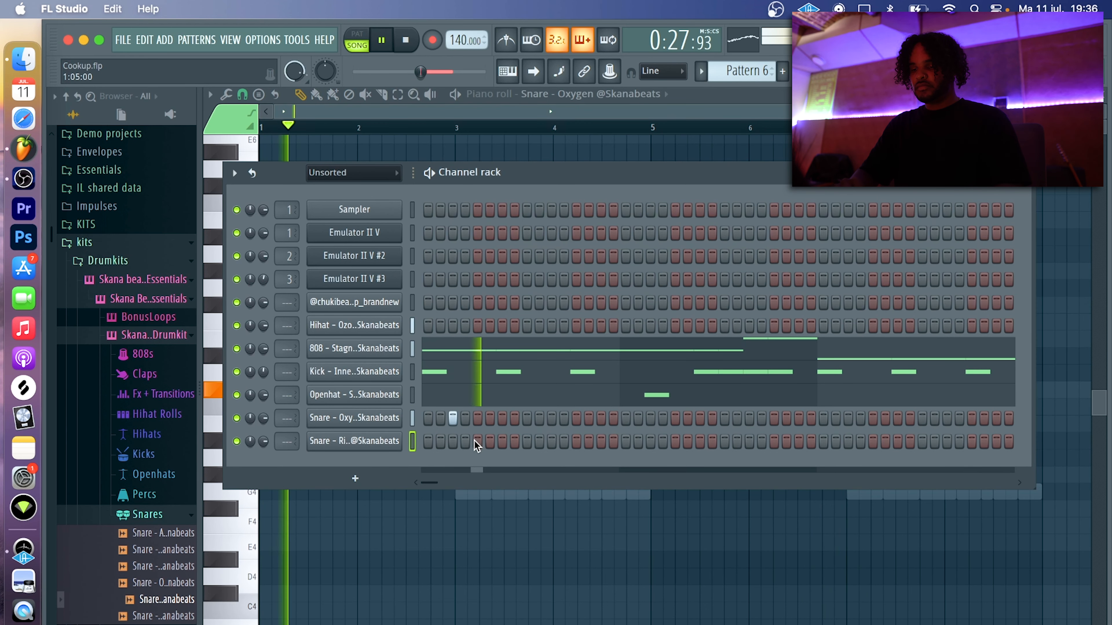
pyautogui.click(502, 441)
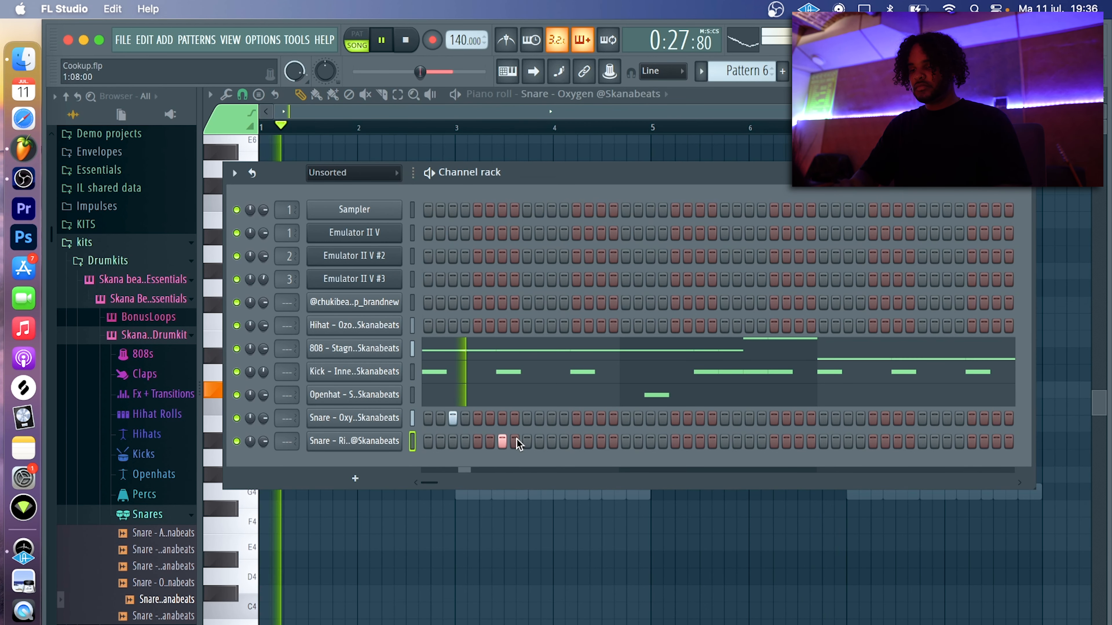
pyautogui.click(551, 441)
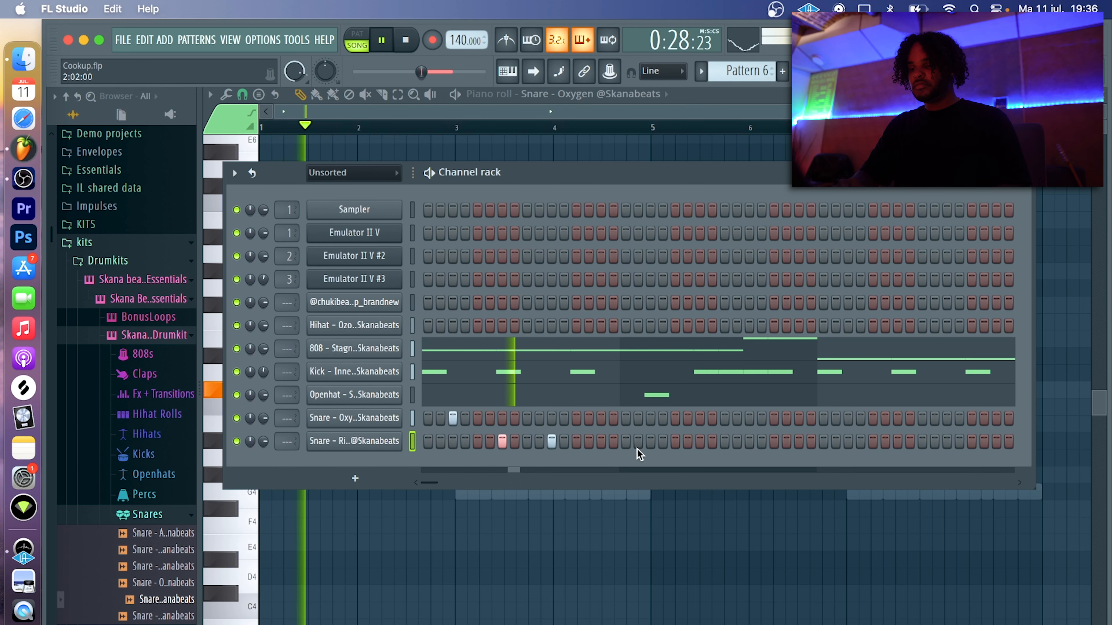
pyautogui.click(550, 442)
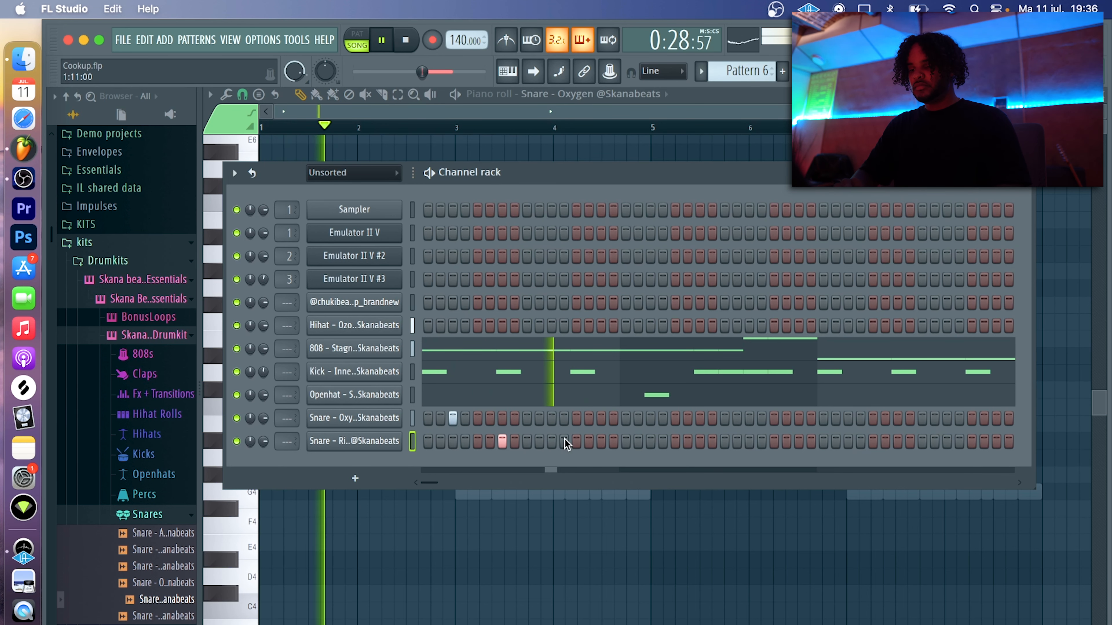
# Add further Snare - Rim hits on steps 23 and 27, plus a C5 note at 2:15:00 in its piano roll
pyautogui.press('space')
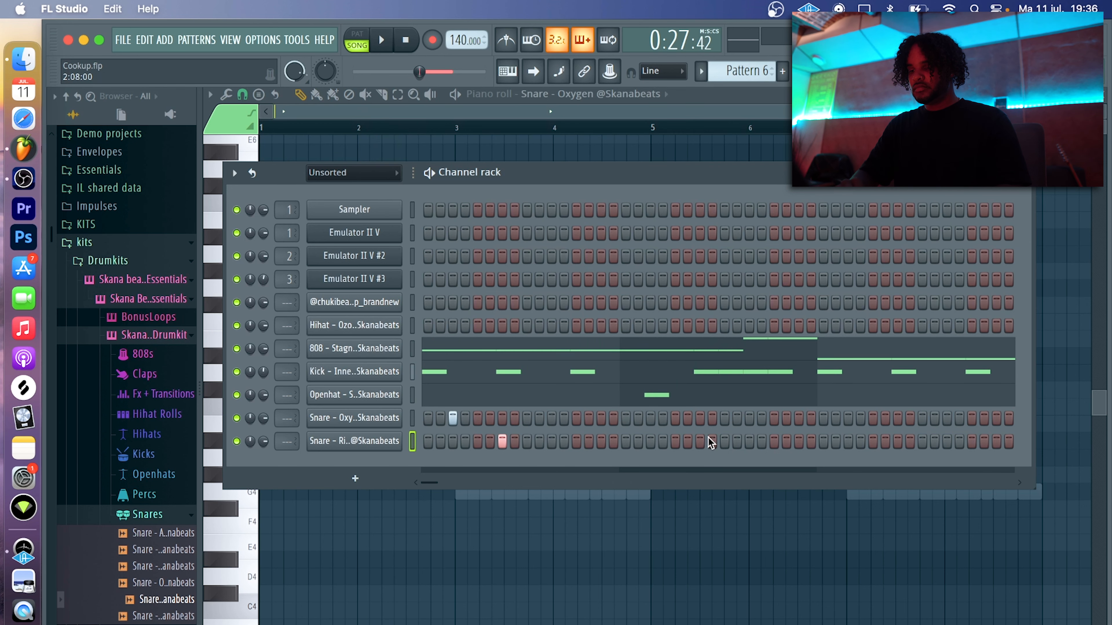
pyautogui.press('space')
pyautogui.click(750, 441)
pyautogui.rightClick(403, 442)
pyautogui.click(405, 443)
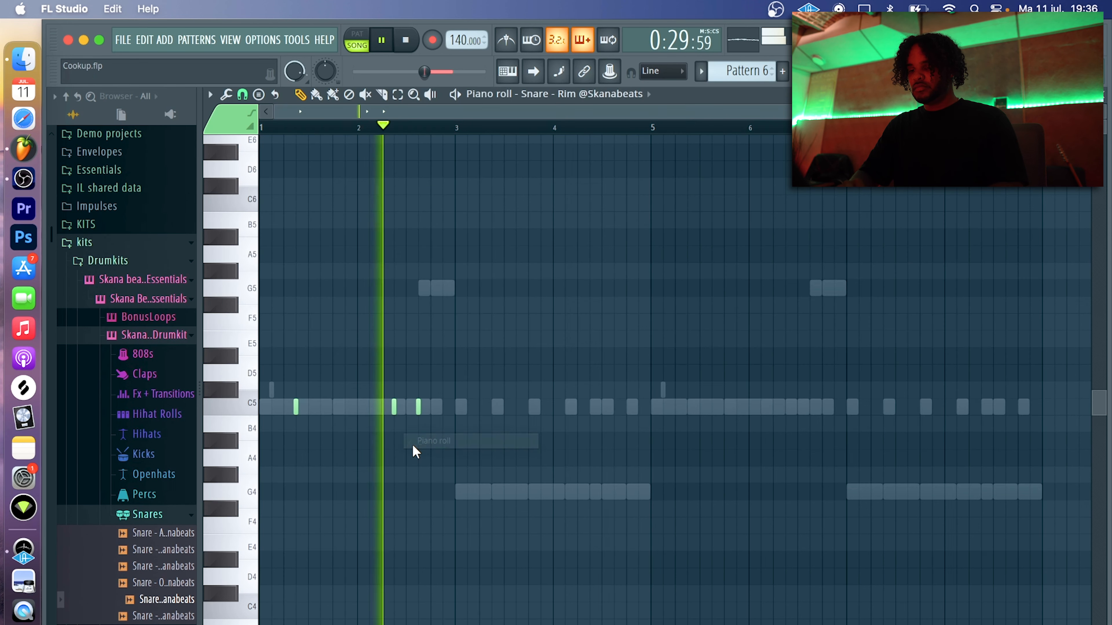
pyautogui.click(448, 407)
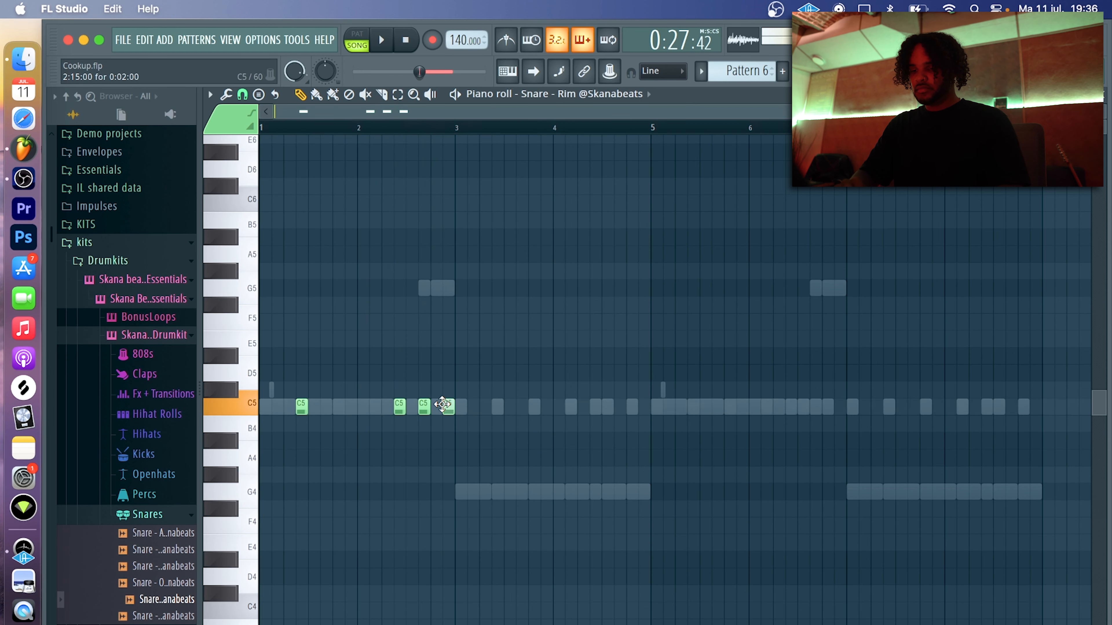
# Duplicate the two-bar rim part and copy the resulting four bars so the rim fills eight bars
pyautogui.hotkey('ctrl', 'a')
pyautogui.hotkey('ctrl', 'b')
pyautogui.hotkey('ctrl', 'd')
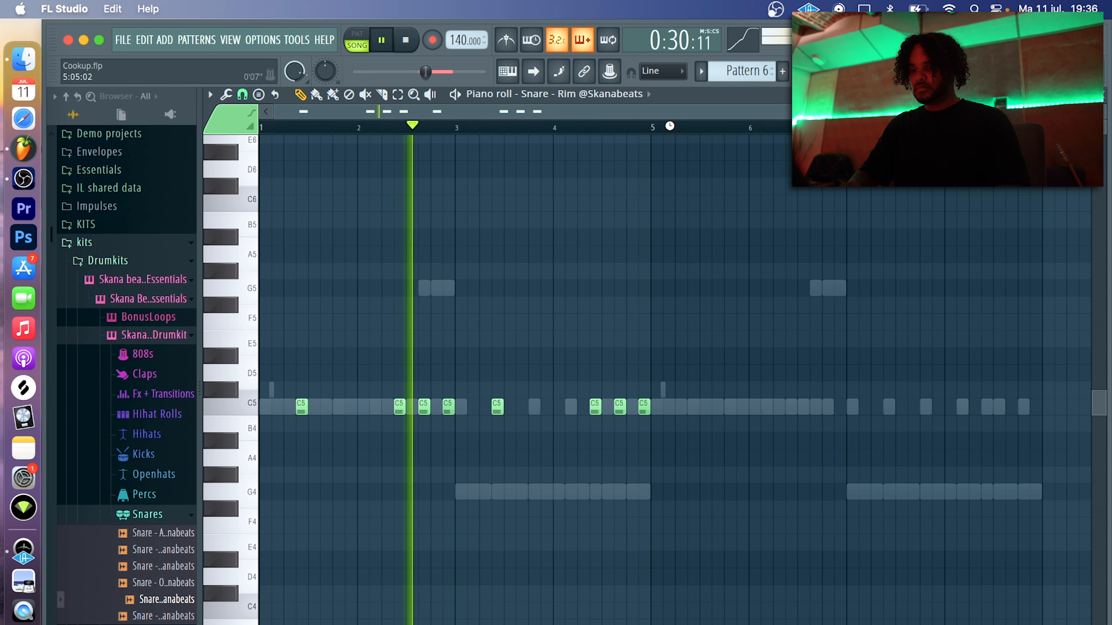
pyautogui.hotkey('ctrl', 'a')
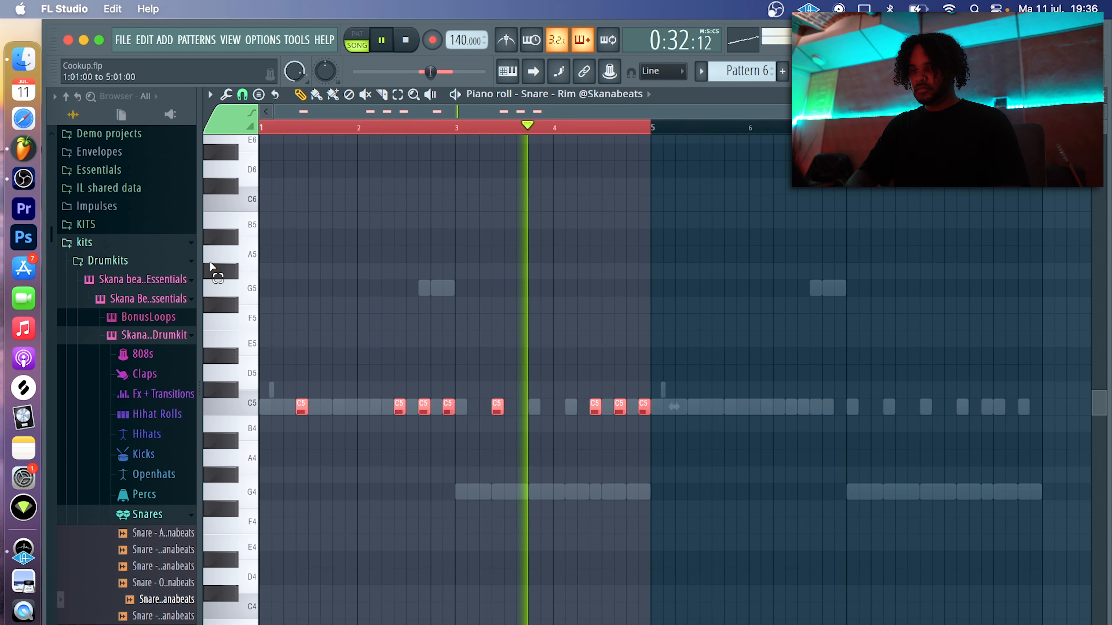
pyautogui.hotkey('ctrl', 'b')
pyautogui.hotkey('ctrl', 'd')
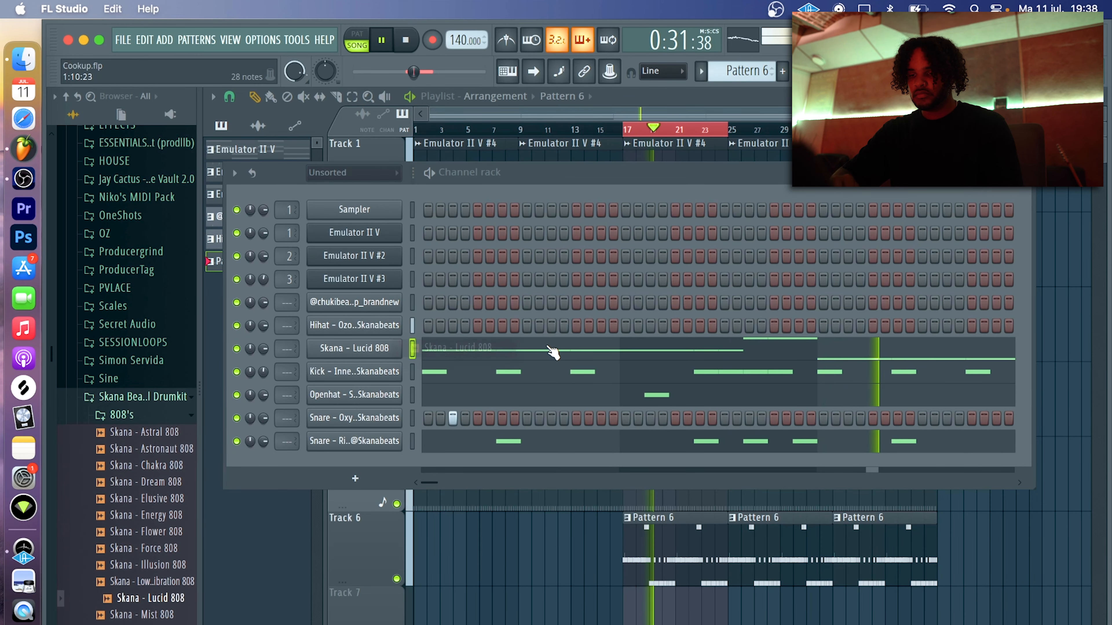
# Set the Skana - Lucid 808 sample's time-stretching mode to Auto
pyautogui.click(550, 348)
pyautogui.press('F6')
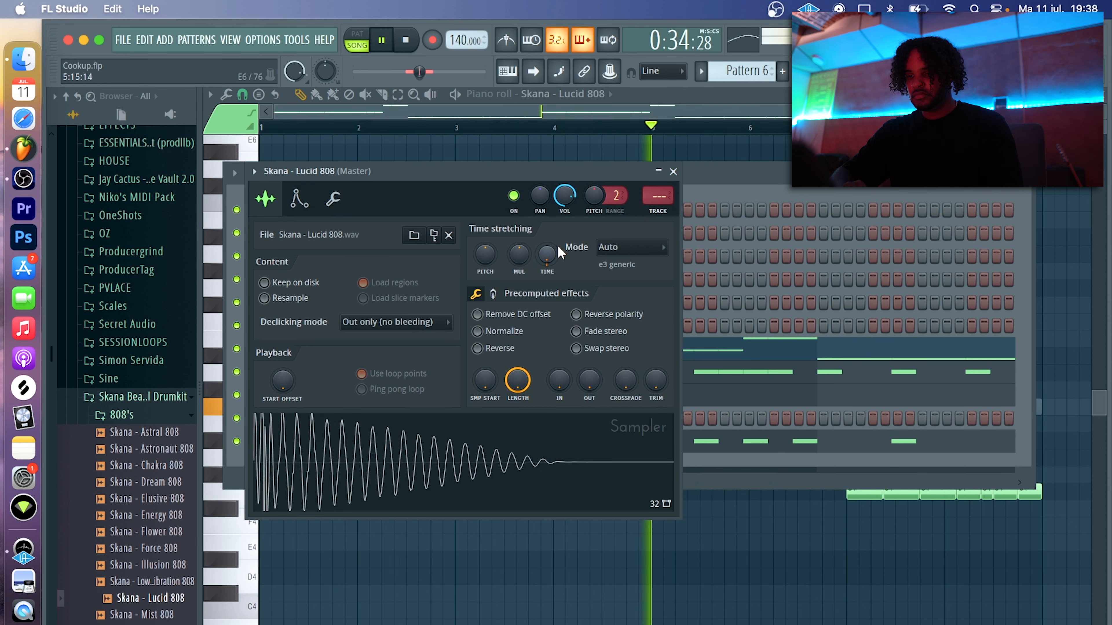
pyautogui.rightClick(557, 248)
pyautogui.click(585, 257)
pyautogui.click(673, 171)
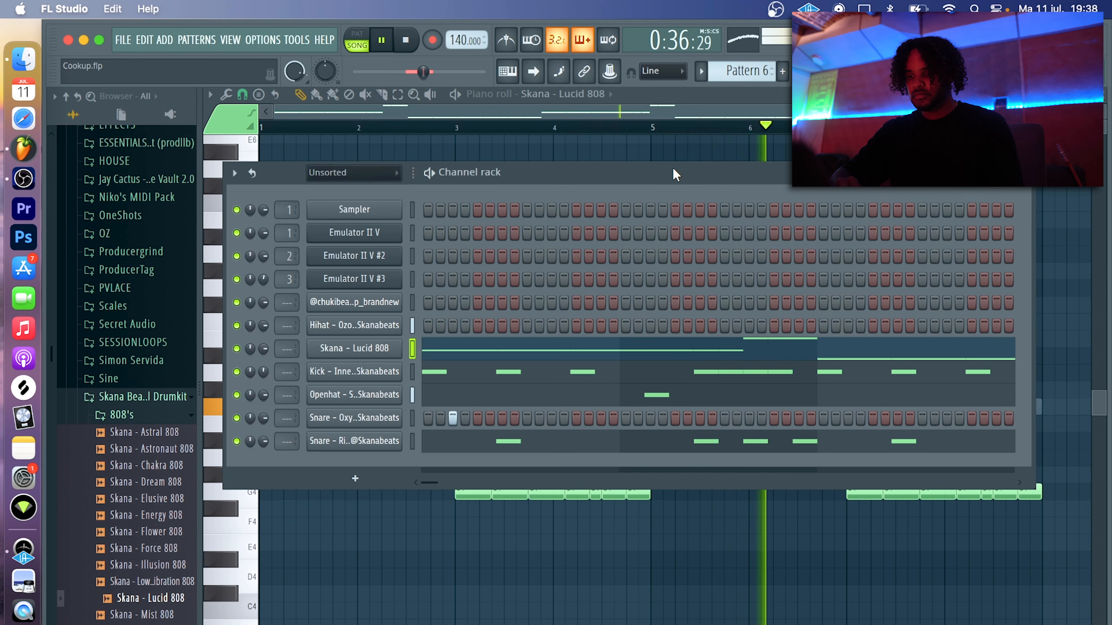
# In the Skana - Lucid 808 piano roll, move bar 2's closing G5 notes to C5 and extend the preceding C5 note up to them
pyautogui.click(515, 352)
pyautogui.click(525, 353)
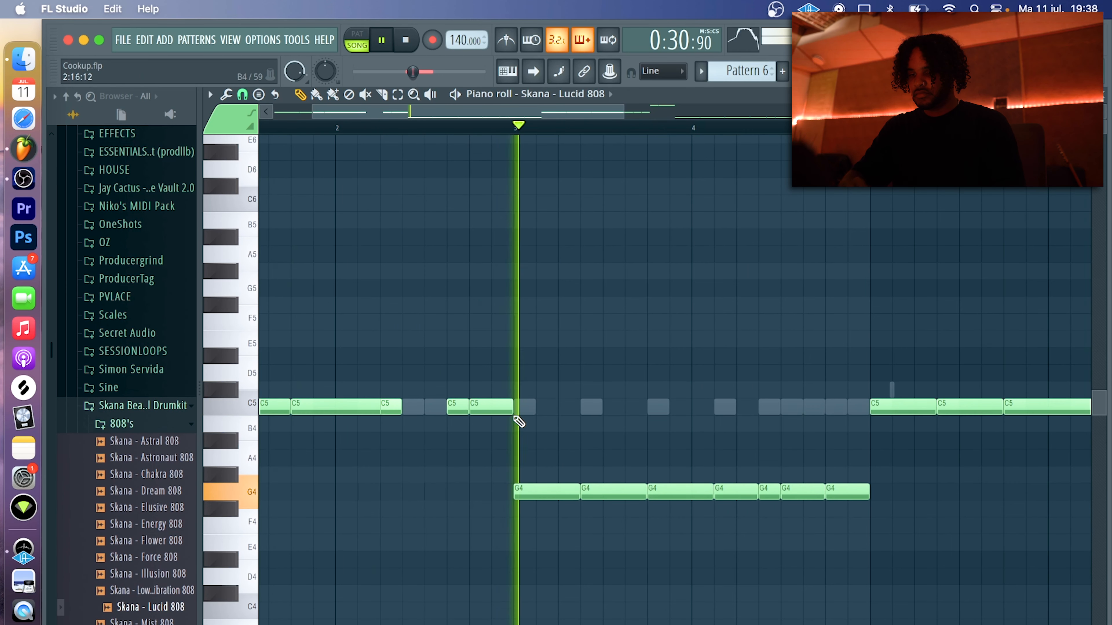
pyautogui.press('space')
pyautogui.press('space')
pyautogui.press('super+l')
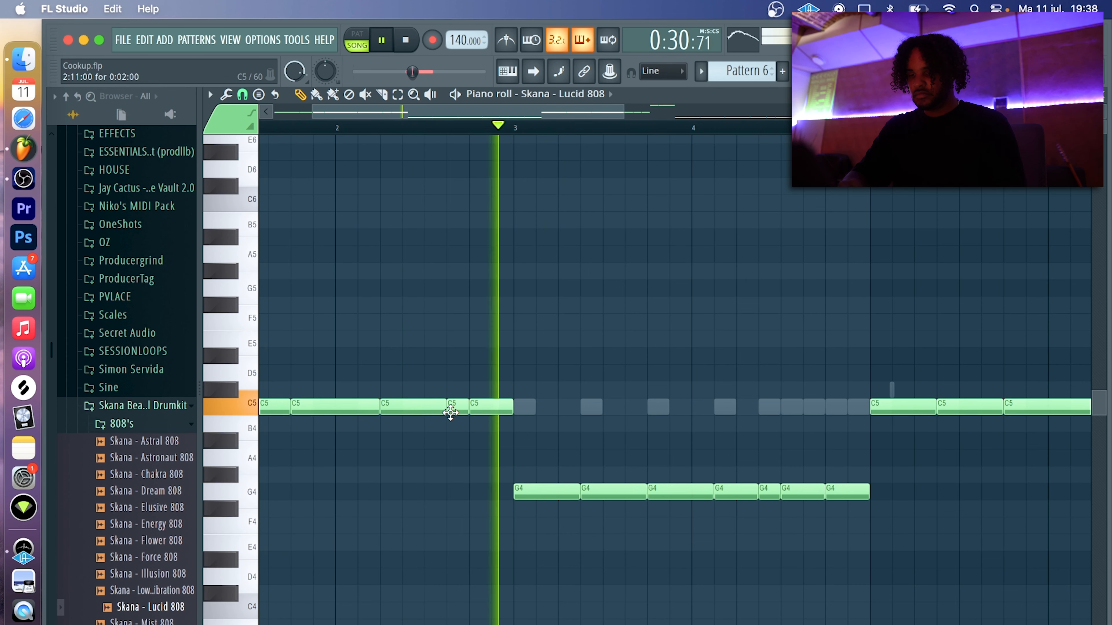
# Delete the first two G4 notes of the 808's bar 4 and lengthen the preceding G4 note to fill the gap
pyautogui.scroll(-3, 589, 381)
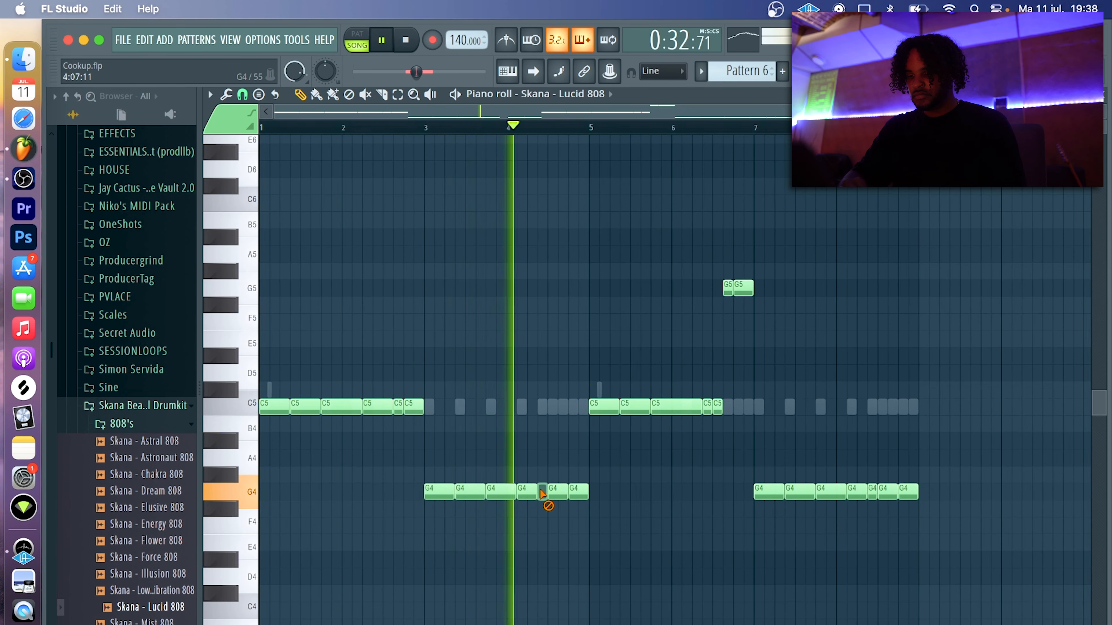
pyautogui.rightClick(527, 492)
pyautogui.moveTo(514, 492); pyautogui.dragTo(546, 492)
# Replace bars 5 to 8 of the Skana - Lucid 808 part with a copy of its first four bars
pyautogui.moveTo(1009, 349); pyautogui.dragTo(609, 584)
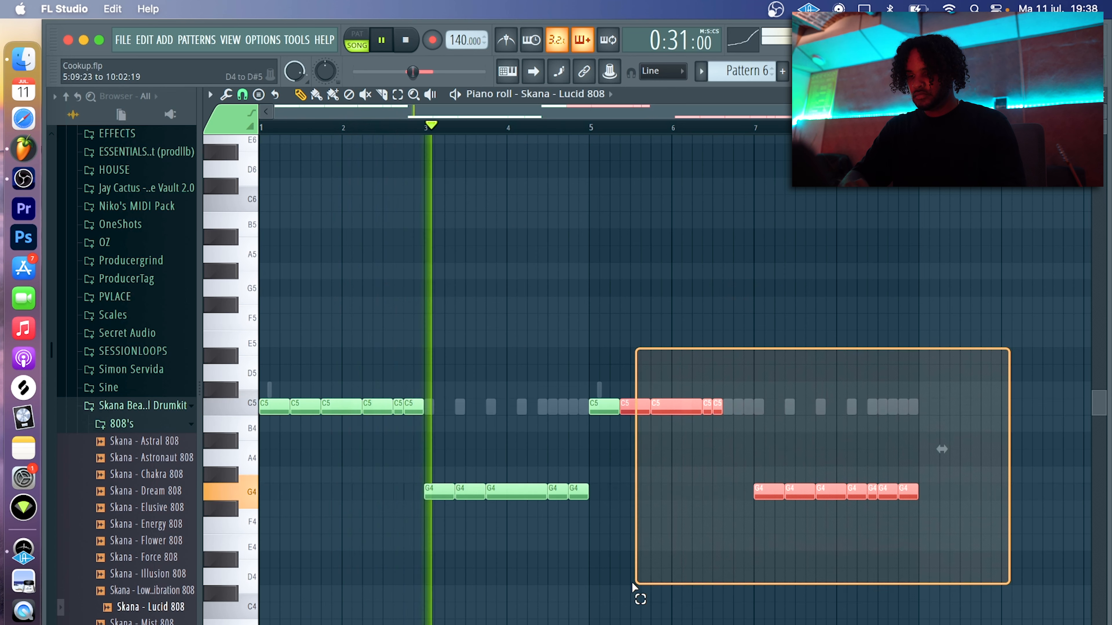
pyautogui.press('Delete')
pyautogui.press('super+b')
pyautogui.press('super+d')
pyautogui.moveTo(352, 405); pyautogui.dragTo(260, 412)
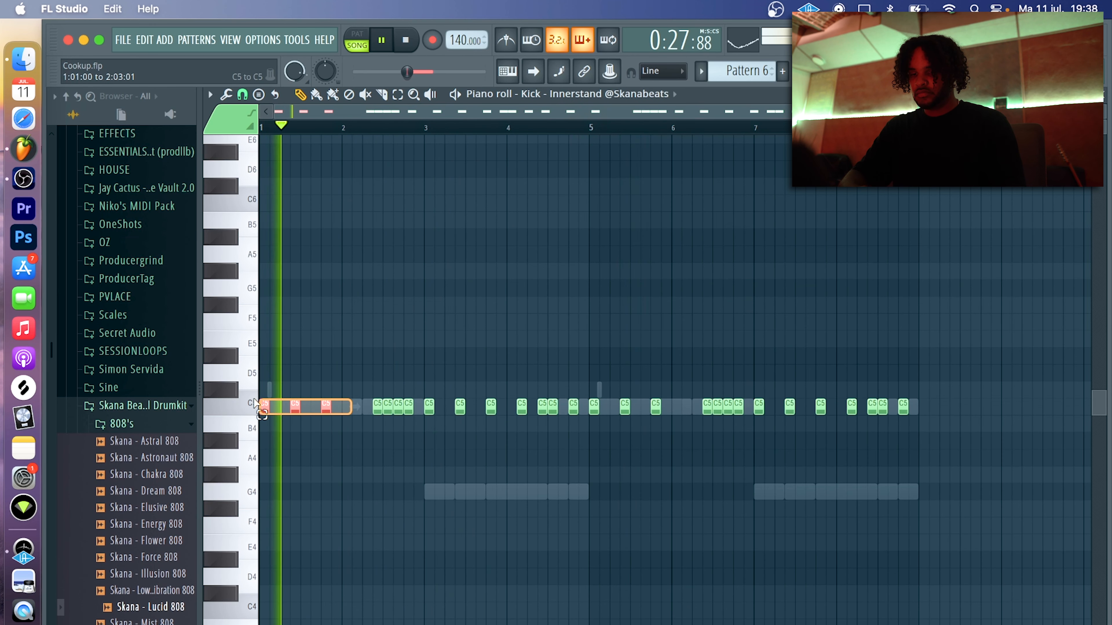
pyautogui.press('Delete')
pyautogui.moveTo(424, 412); pyautogui.dragTo(509, 405)
pyautogui.press('Delete')
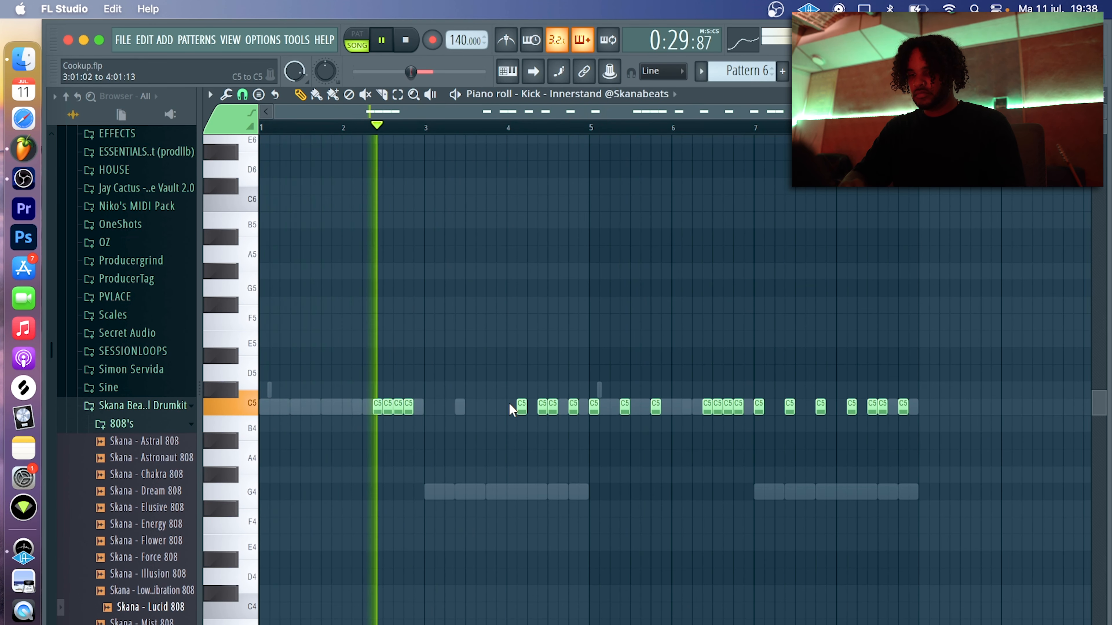
pyautogui.rightClick(520, 406)
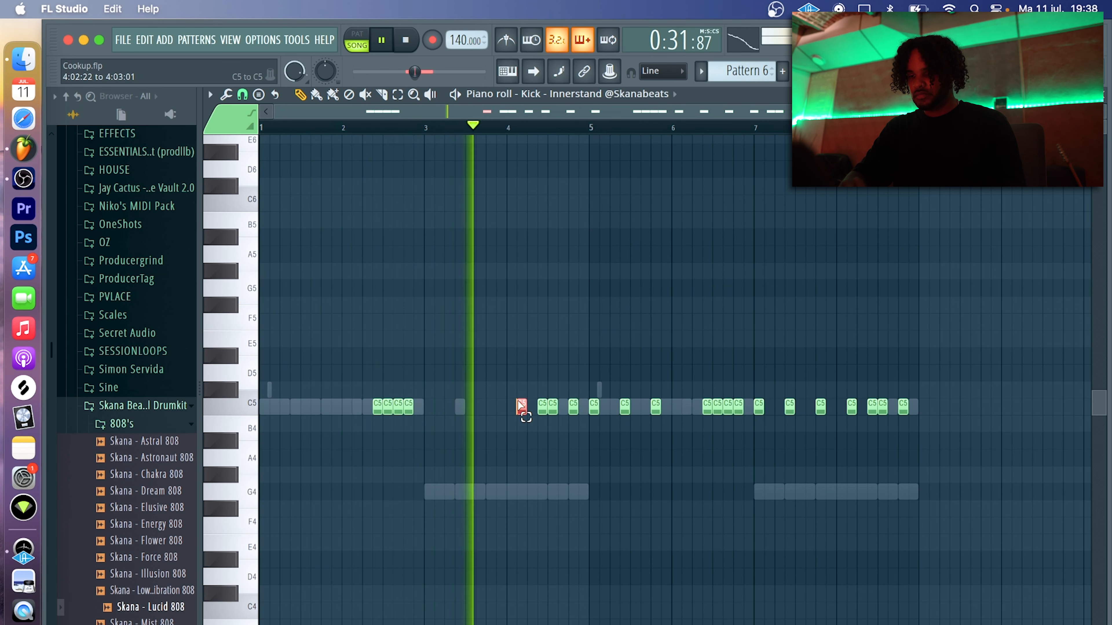
pyautogui.rightClick(377, 407)
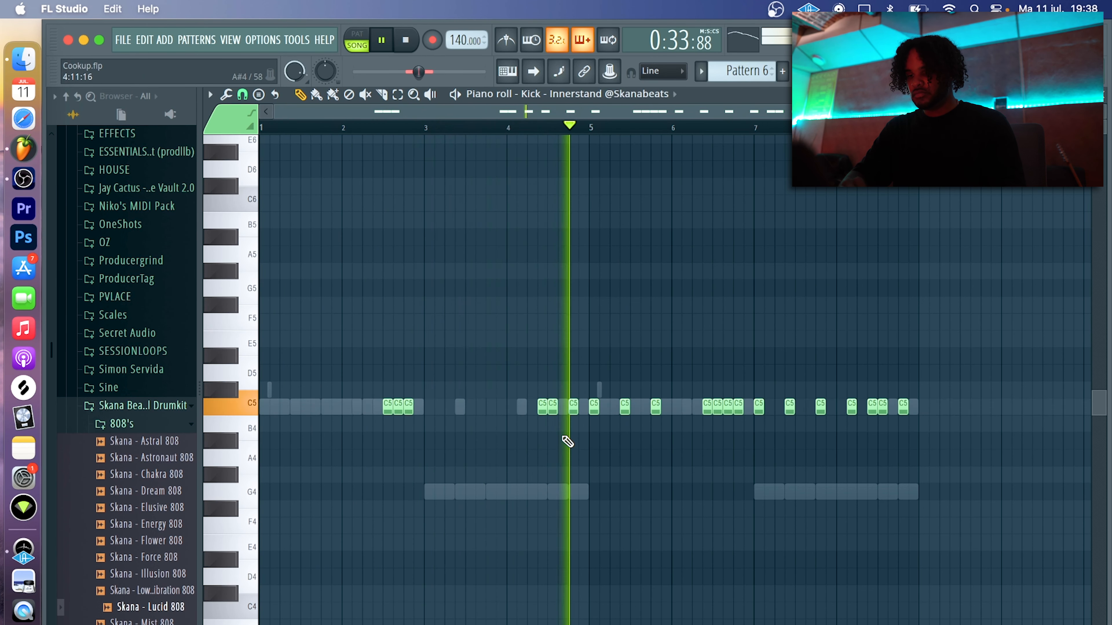
# Delete the kick hits in bars 5 and 7 and the first hit in bars 6 and 8, keeping bar 8's last three hits
pyautogui.rightClick(594, 407)
pyautogui.rightClick(624, 407)
pyautogui.rightClick(655, 408)
pyautogui.rightClick(759, 407)
pyautogui.rightClick(790, 407)
pyautogui.rightClick(821, 407)
pyautogui.rightClick(707, 407)
pyautogui.rightClick(851, 408)
pyautogui.rightClick(872, 408)
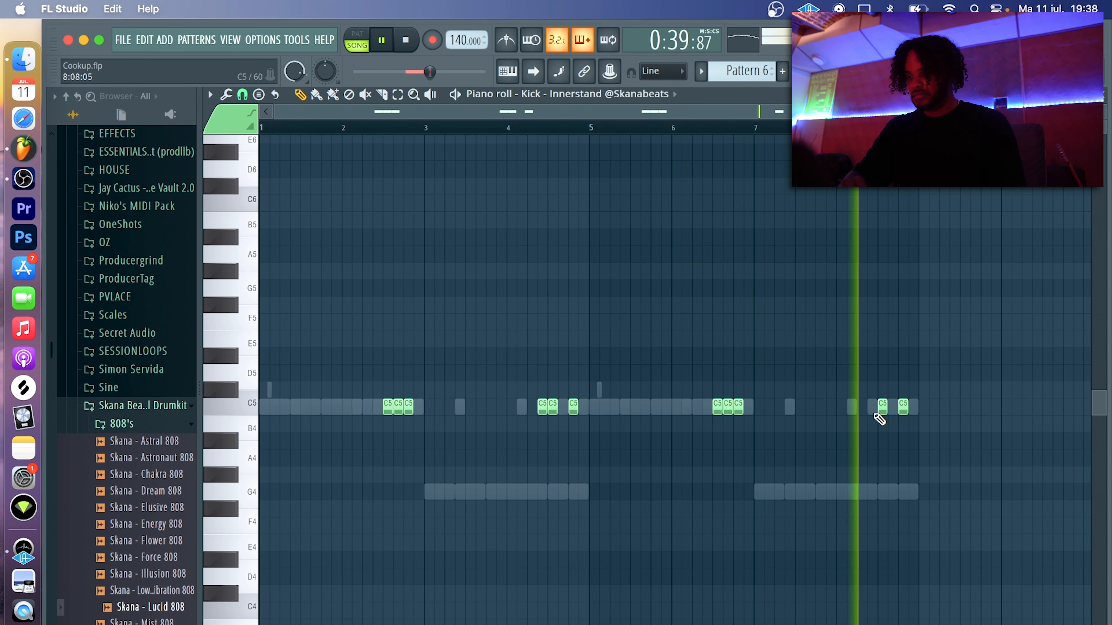
pyautogui.click(872, 408)
pyautogui.click(851, 407)
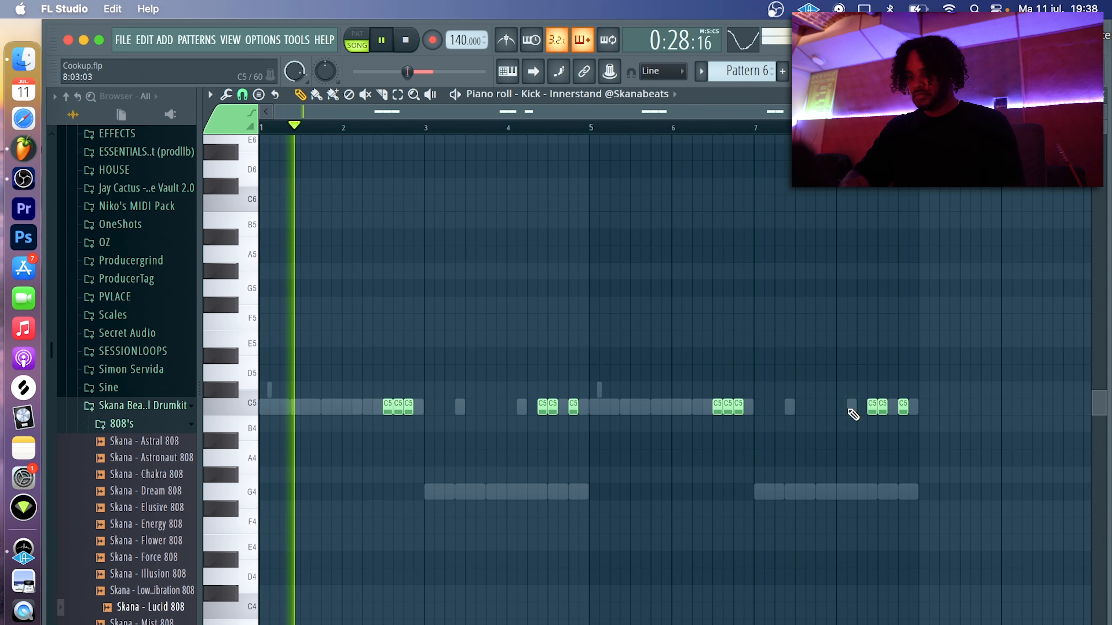
pyautogui.press('F6')
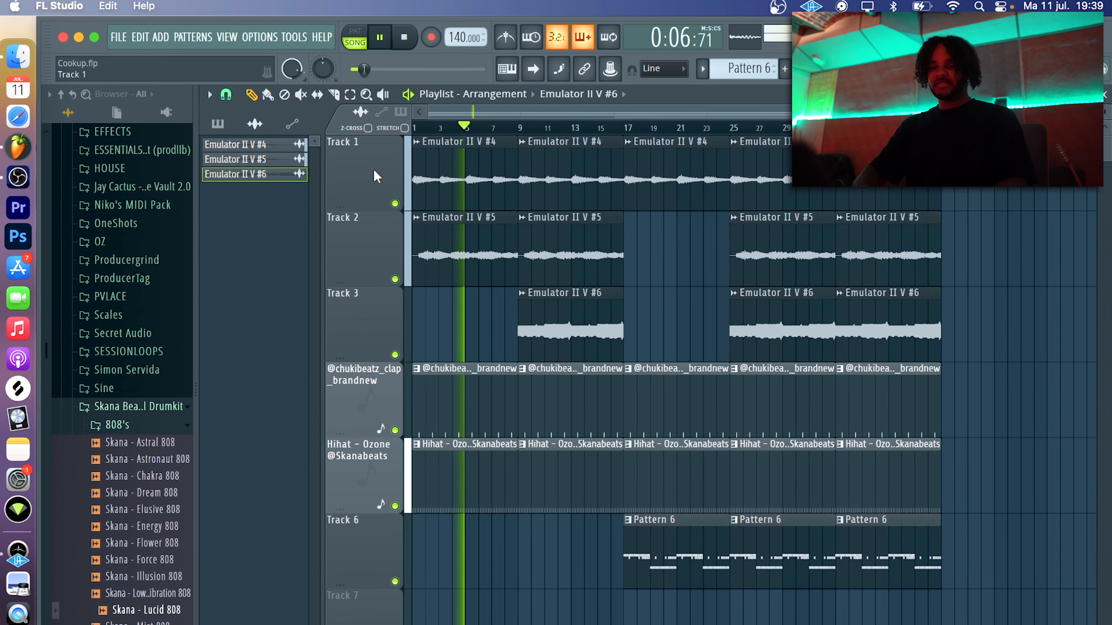
pyautogui.click(17, 181)
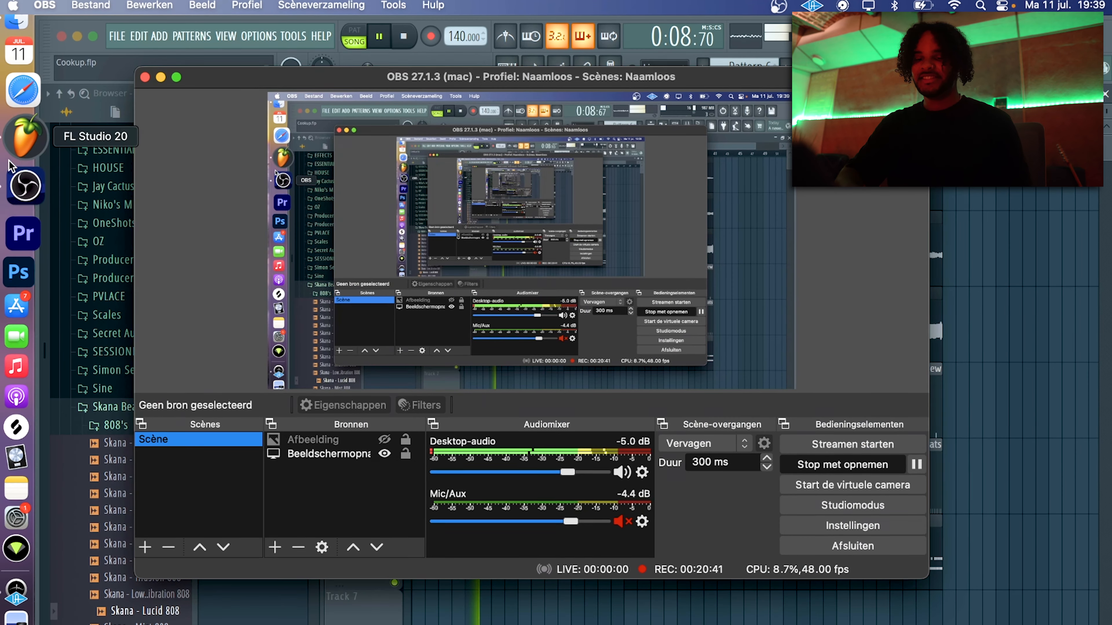
pyautogui.click(17, 139)
# Pan the Emulator II V #4 audio clip 9% left in its channel settings
pyautogui.doubleClick(573, 170)
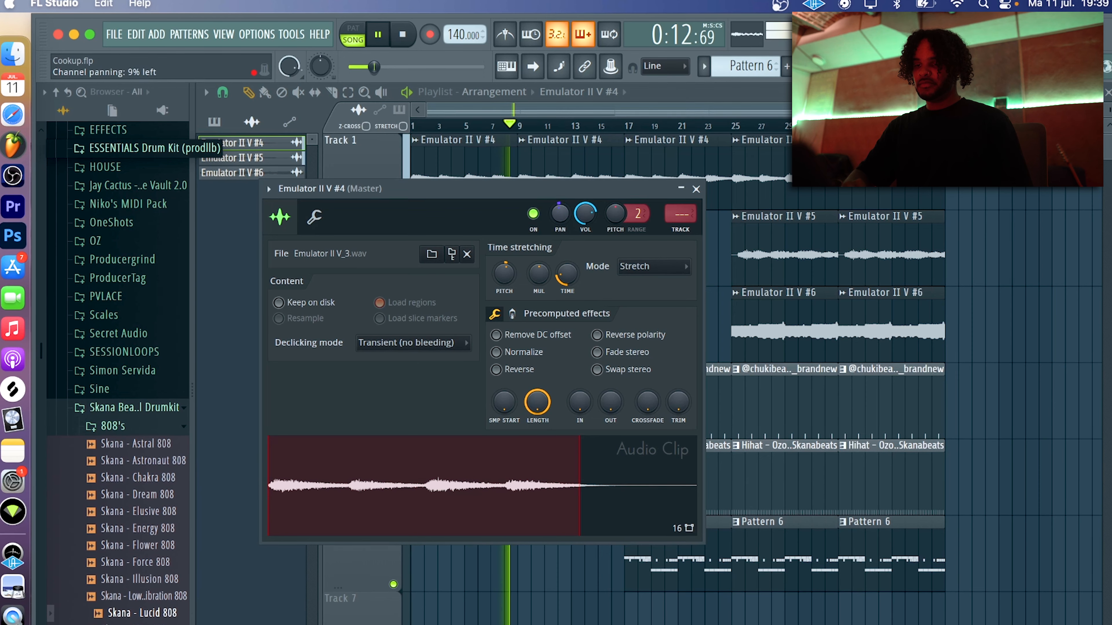
pyautogui.press('Escape')
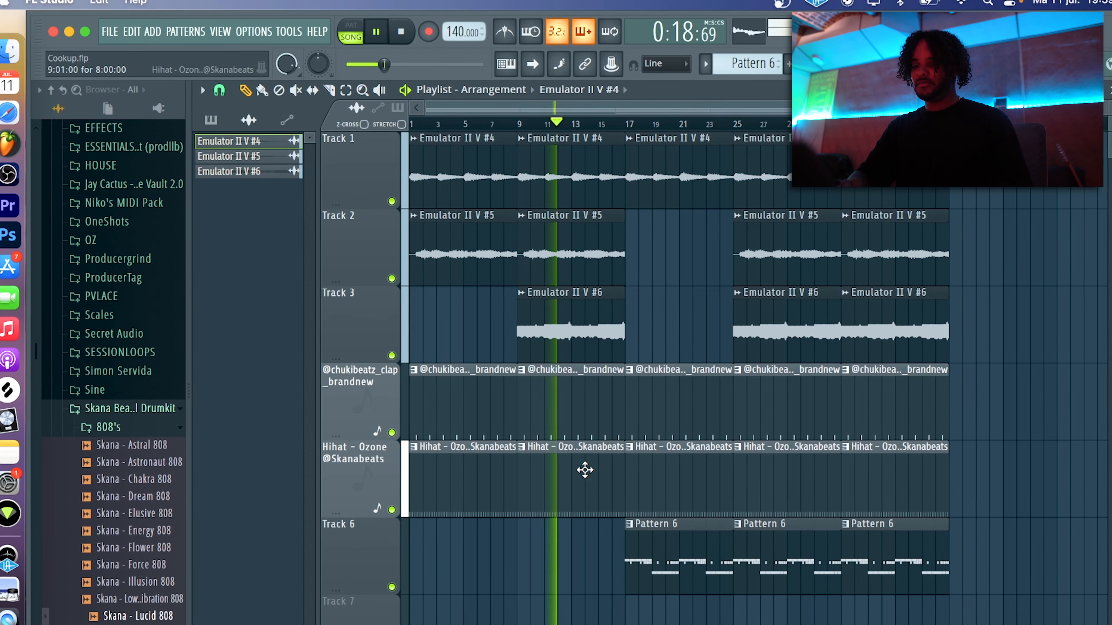
pyautogui.click(609, 416)
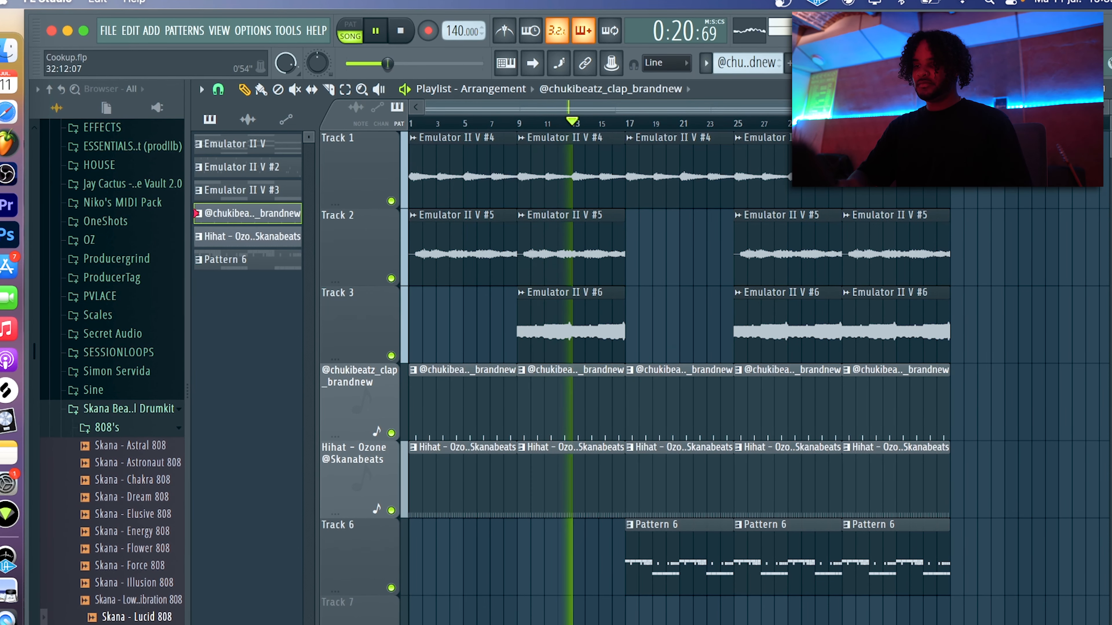
pyautogui.click(866, 64)
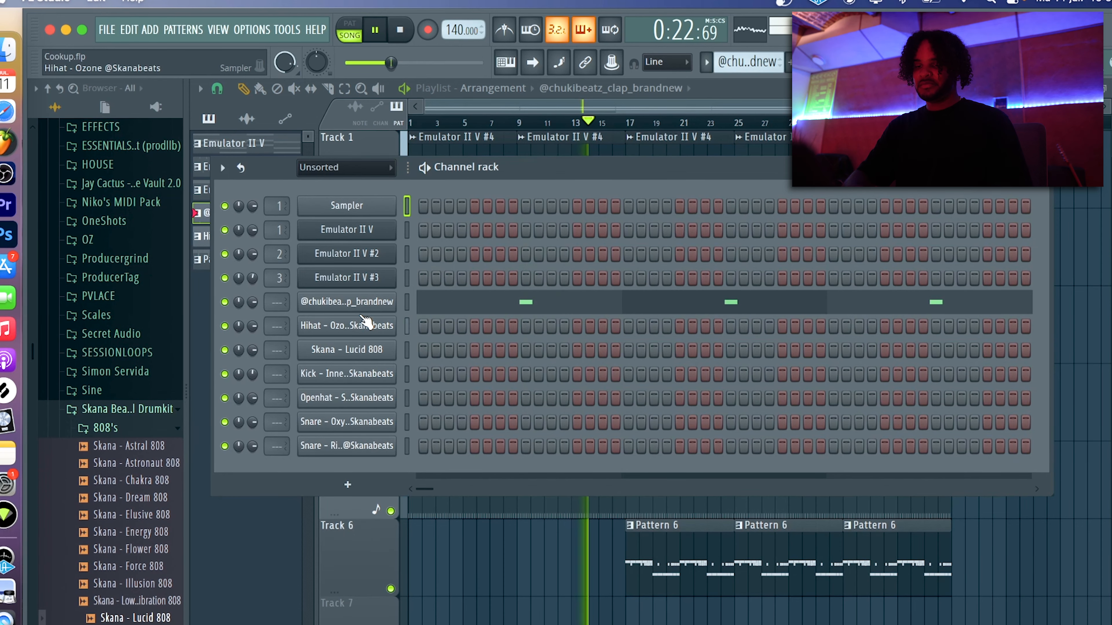
pyautogui.click(367, 303)
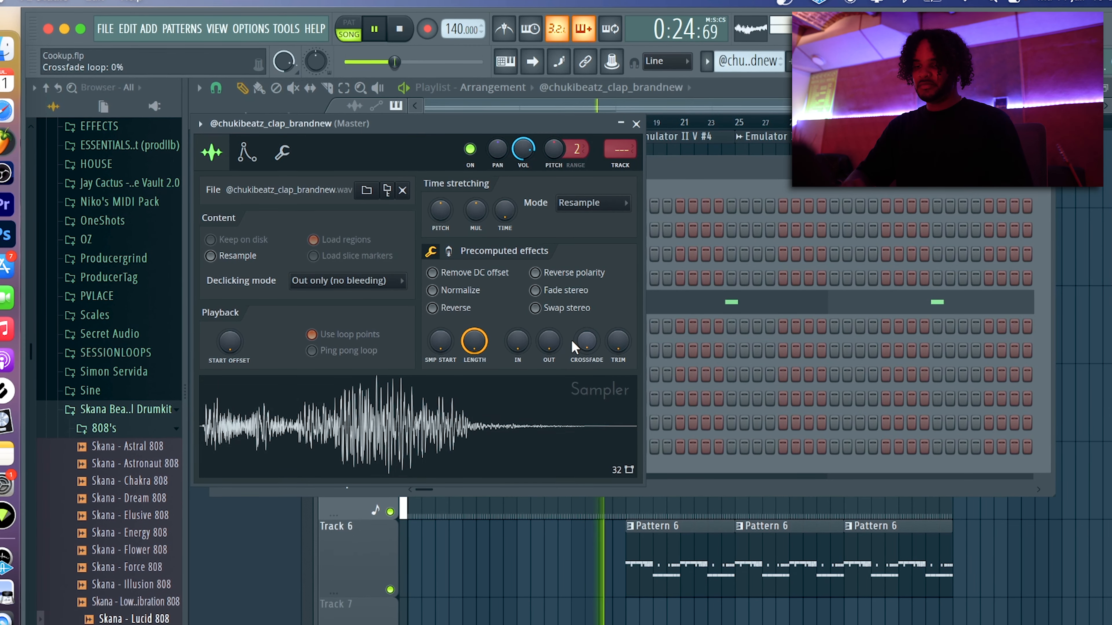
pyautogui.moveTo(549, 342); pyautogui.dragTo(549, 337)
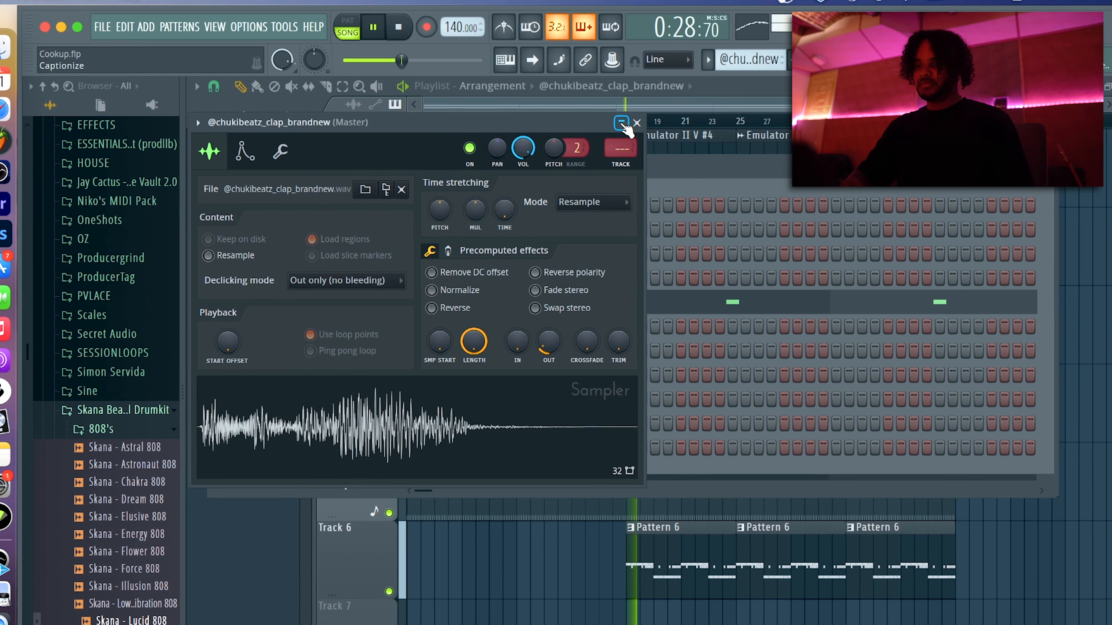
pyautogui.click(637, 123)
pyautogui.rightClick(1020, 565)
pyautogui.click(722, 552)
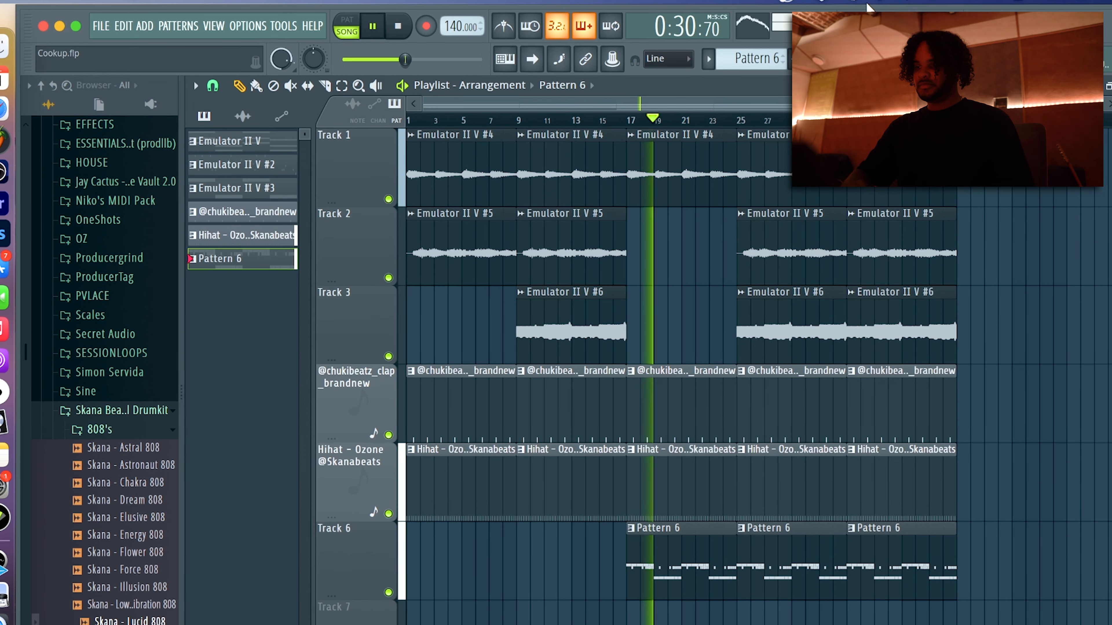
pyautogui.press('F6')
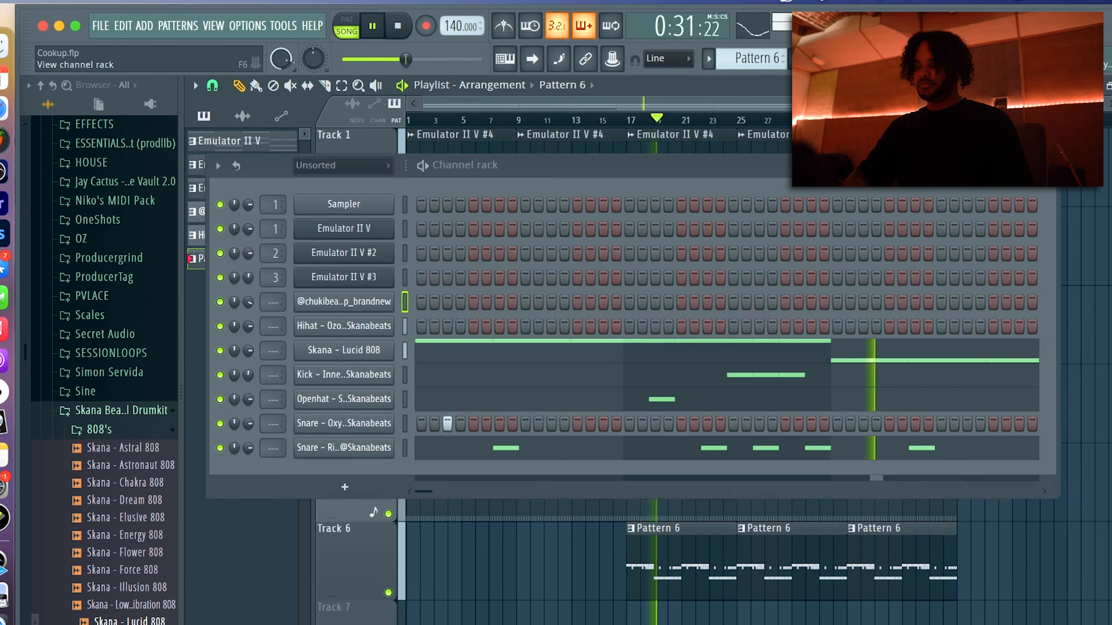
pyautogui.click(678, 408)
pyautogui.click(652, 81)
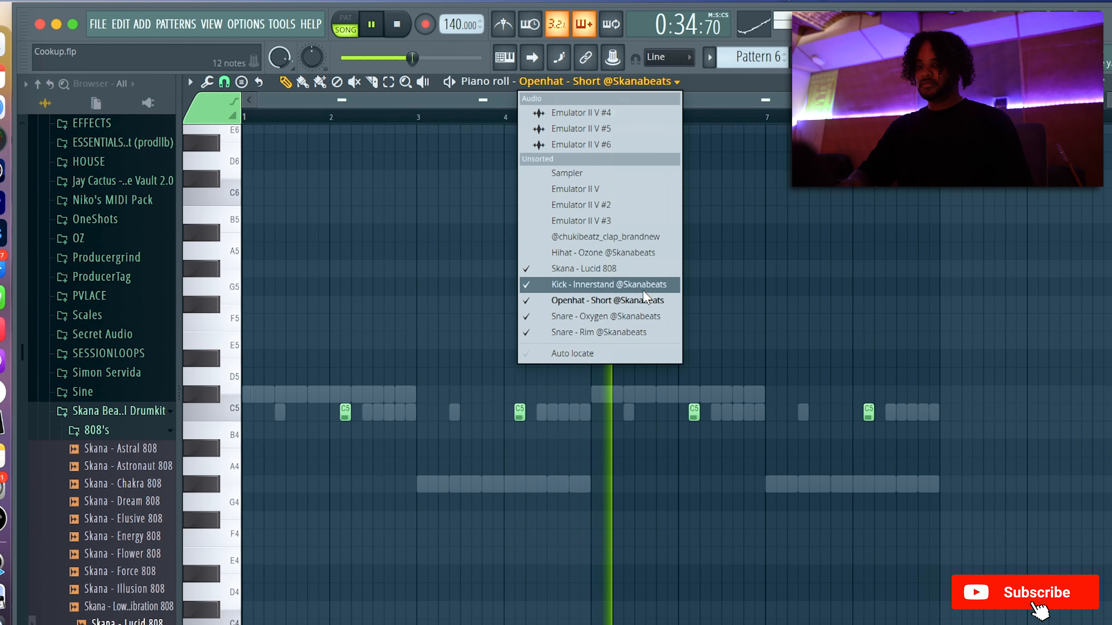
pyautogui.click(644, 286)
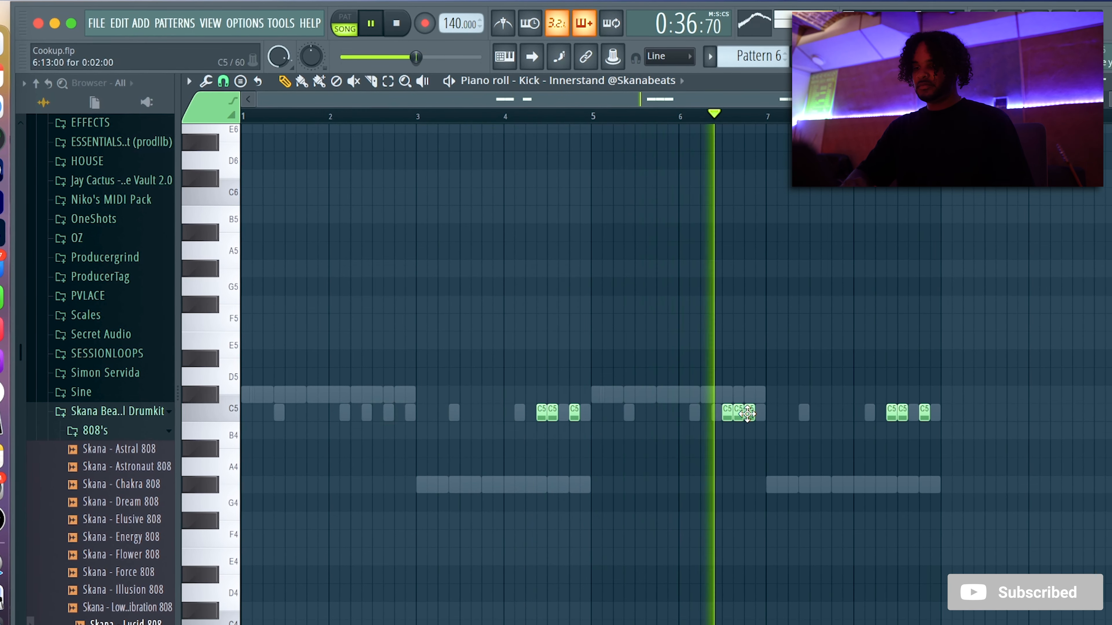
# Lower the Snare - Oxygen channel's volume slightly and return to the playlist
pyautogui.press('F6')
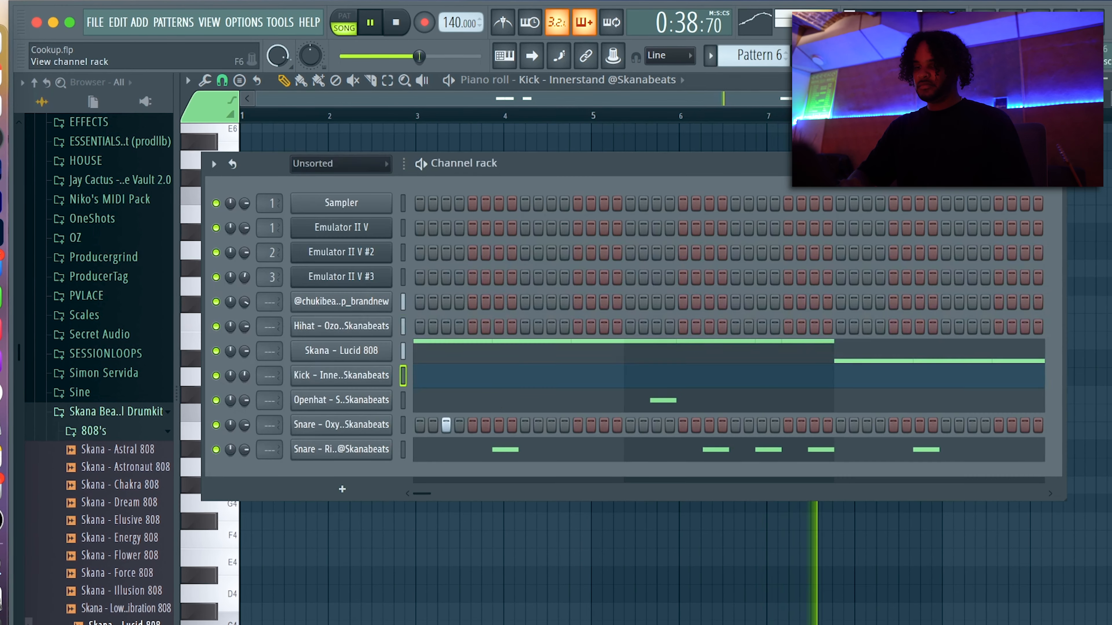
pyautogui.moveTo(243, 425); pyautogui.dragTo(246, 432)
pyautogui.click(512, 574)
pyautogui.click(1111, 79)
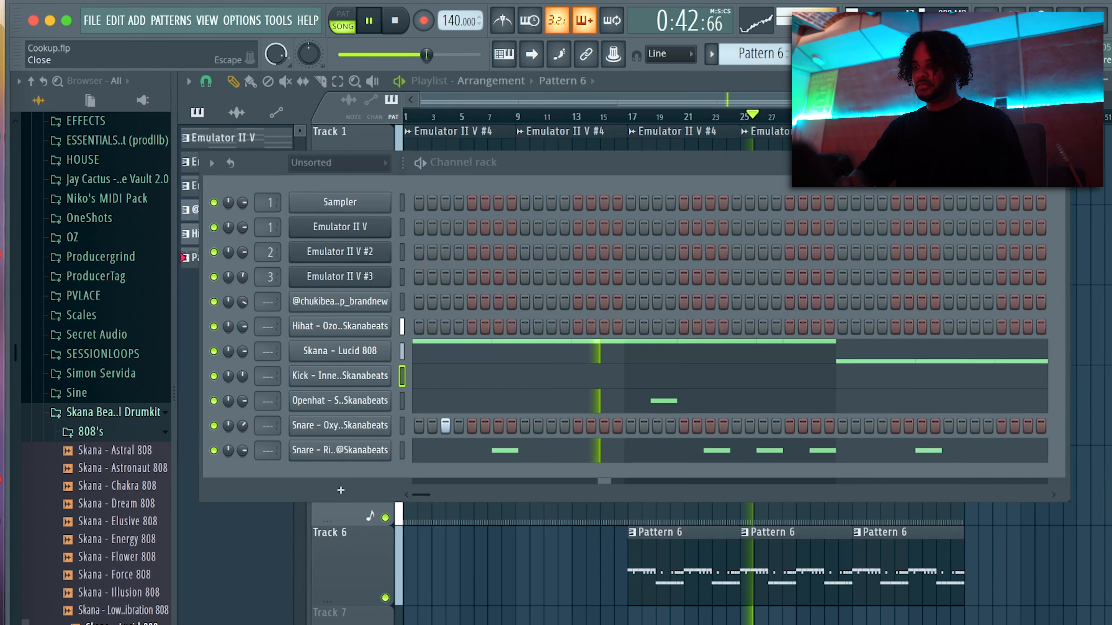
pyautogui.click(1059, 163)
# Delete the Emulator II V #6 clips at bars 25 and 33 on Track 3 and the Pattern 6 clip at bar 33
pyautogui.rightClick(805, 320)
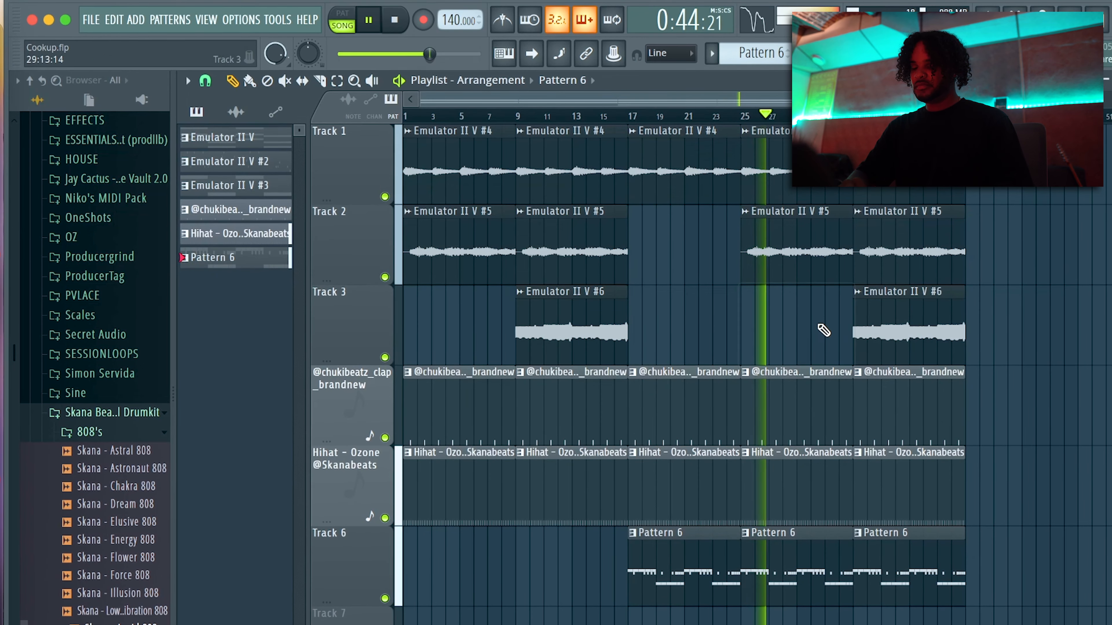
pyautogui.rightClick(906, 314)
pyautogui.scroll(-2, 895, 479)
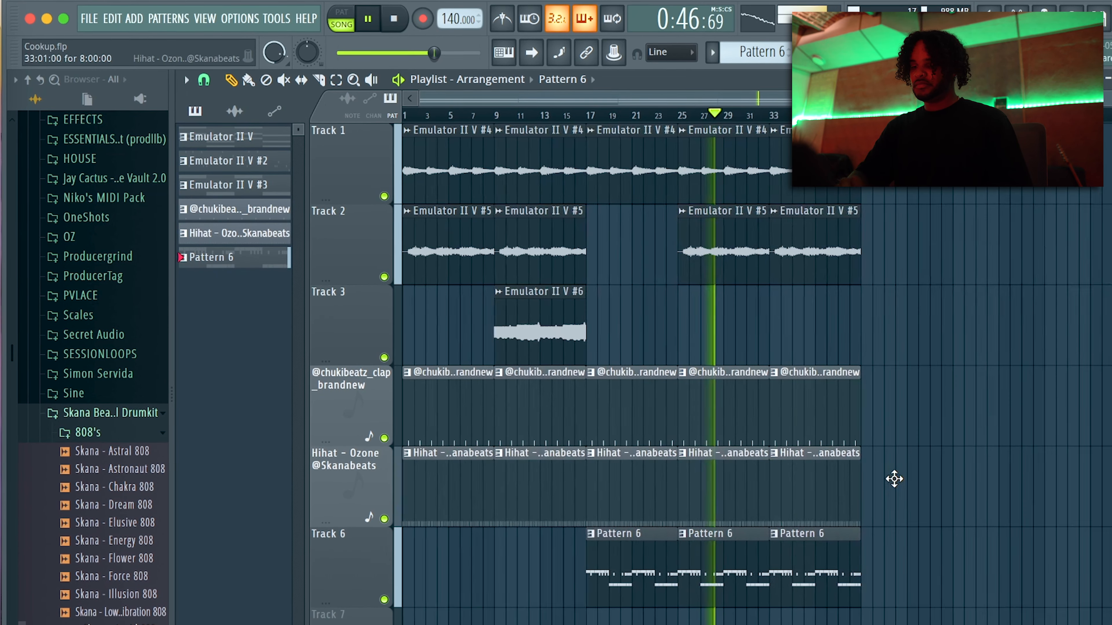
pyautogui.rightClick(806, 565)
# Place an Emulator II V #6 clip on Track 3 at bar 33
pyautogui.scroll(-2, 805, 516)
pyautogui.click(539, 324)
pyautogui.click(807, 324)
pyautogui.rightClick(813, 169)
pyautogui.press('super+z')
# Open the Emulator II V #4 clip's audio in Edison for editing
pyautogui.doubleClick(820, 168)
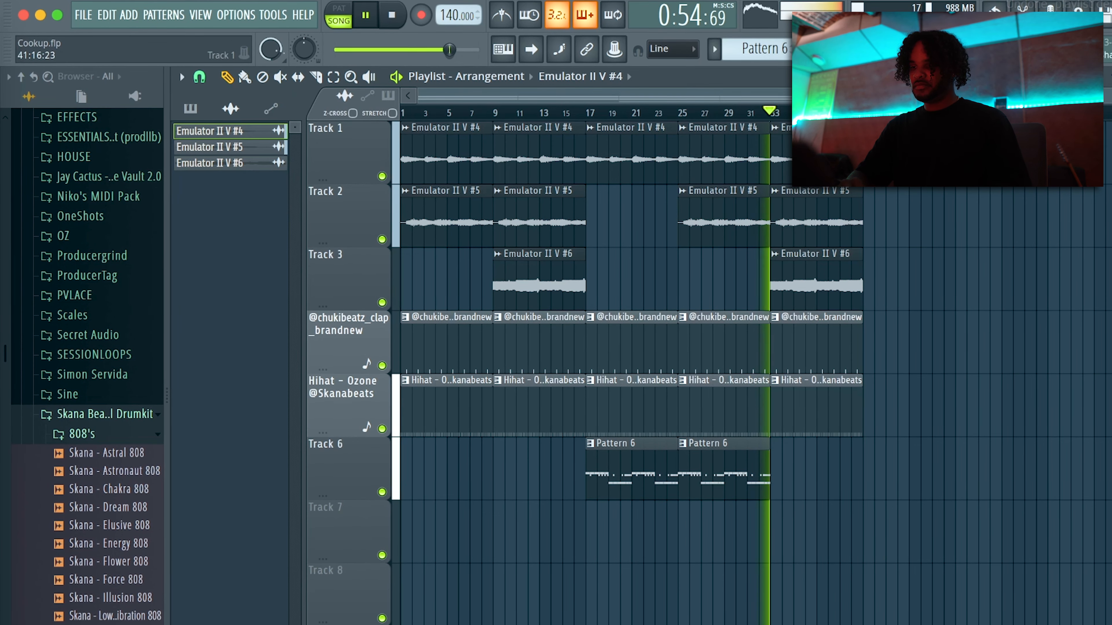
pyautogui.rightClick(484, 487)
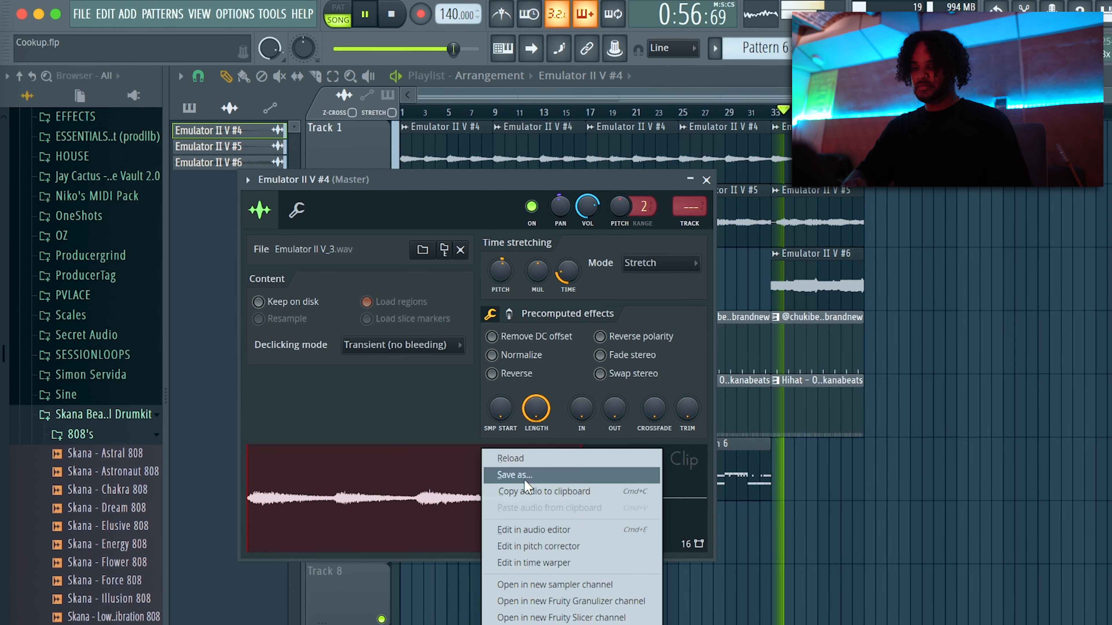
pyautogui.click(540, 535)
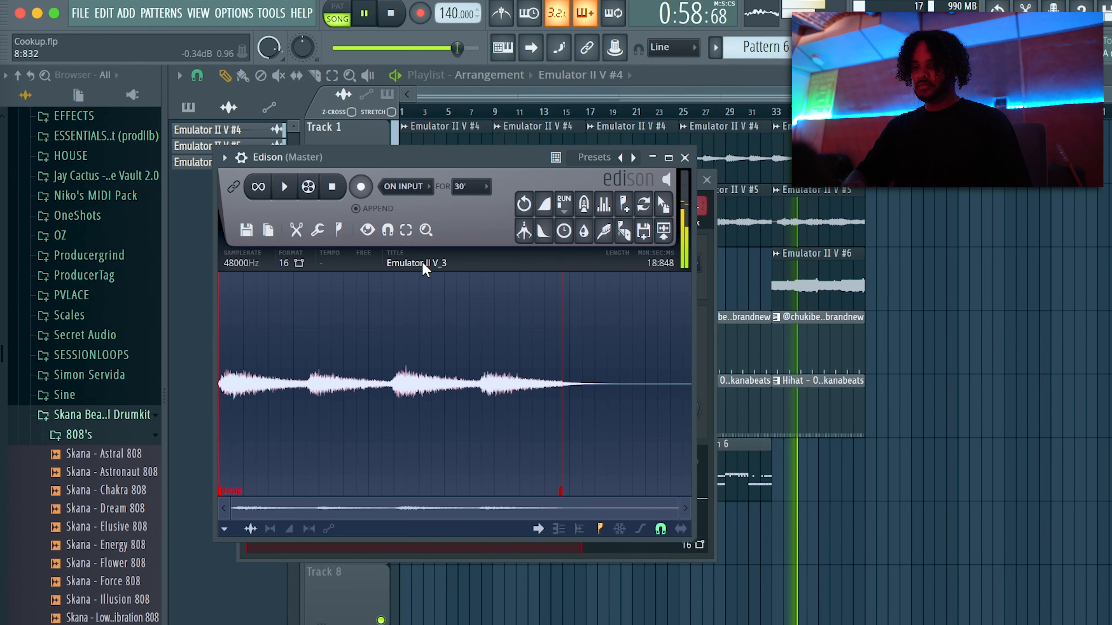
# Set the sample rate of Emulator II V_3 to 5000 Hz with resampling enabled
pyautogui.click(256, 263)
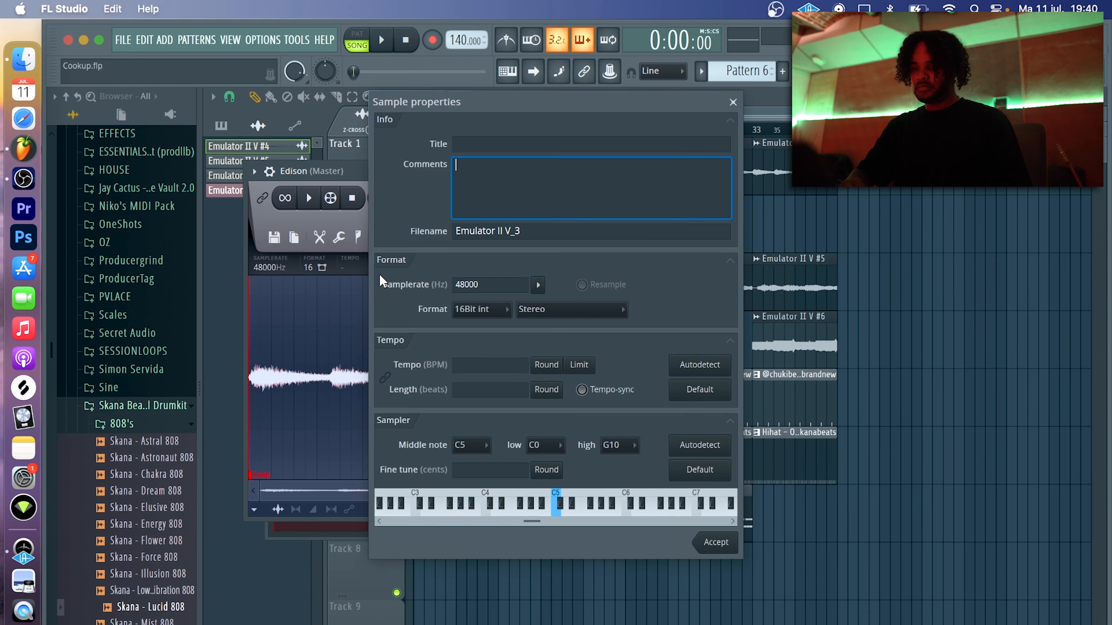
pyautogui.click(481, 284)
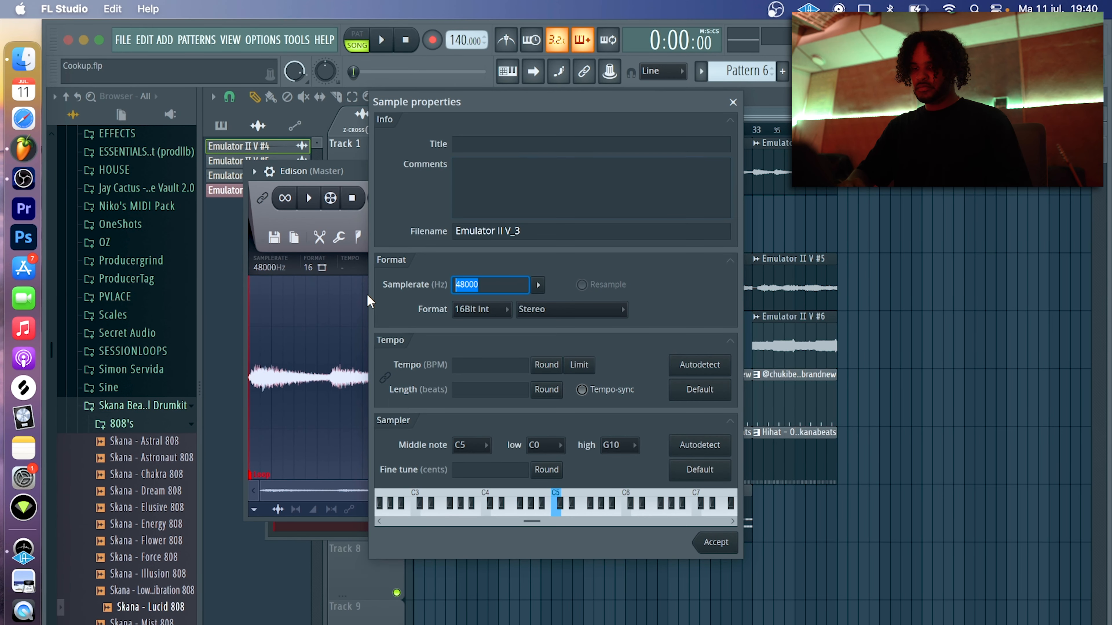
pyautogui.write('5000')
pyautogui.click(582, 285)
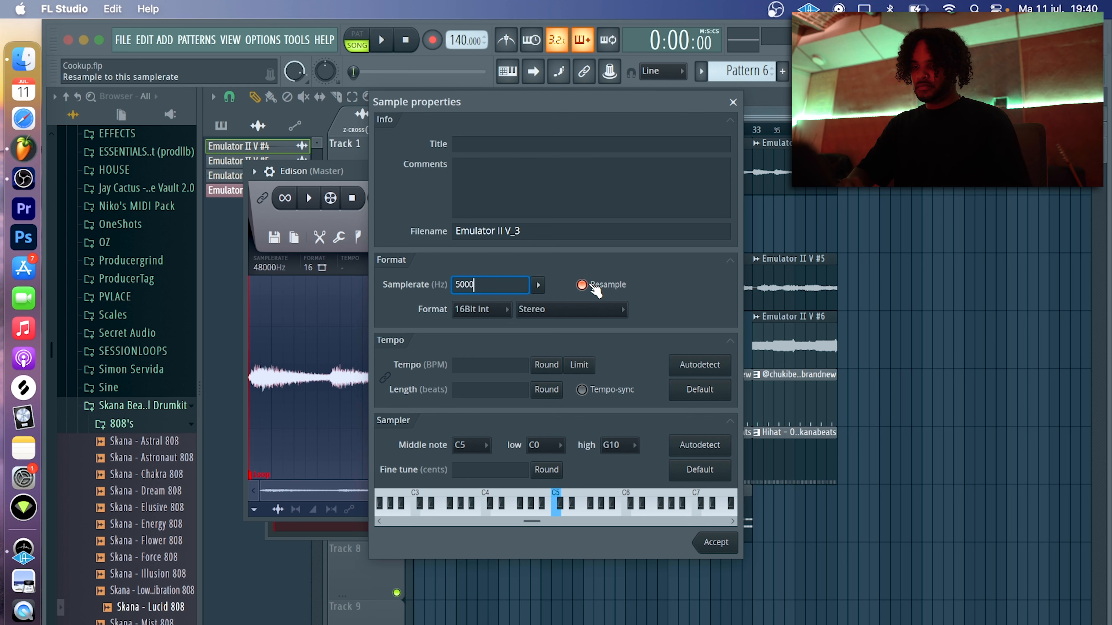
pyautogui.click(715, 543)
# Place the resampled Emulator audio as a clip on Track 2 at bar 41 and play from there
pyautogui.moveTo(655, 216); pyautogui.dragTo(841, 224)
pyautogui.doubleClick(899, 211)
pyautogui.press('Escape')
pyautogui.click(840, 130)
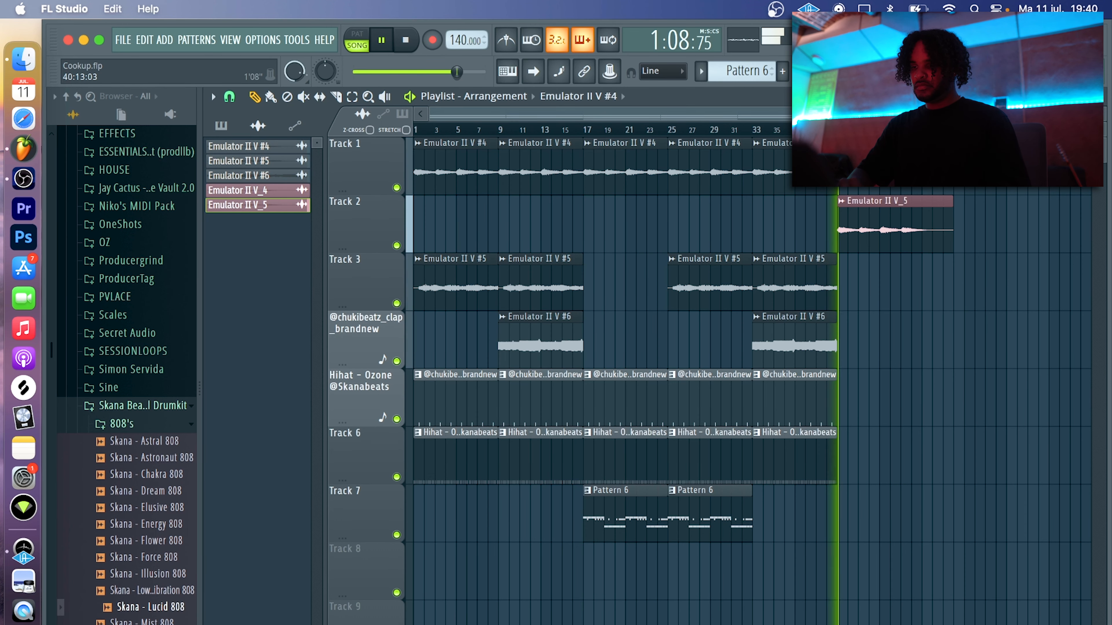
# Set the Emulator II V_5 clip's pitch shift to +30 cents and its time-stretching mode to Stretch
pyautogui.doubleClick(859, 213)
pyautogui.moveTo(466, 234); pyautogui.dragTo(466, 229)
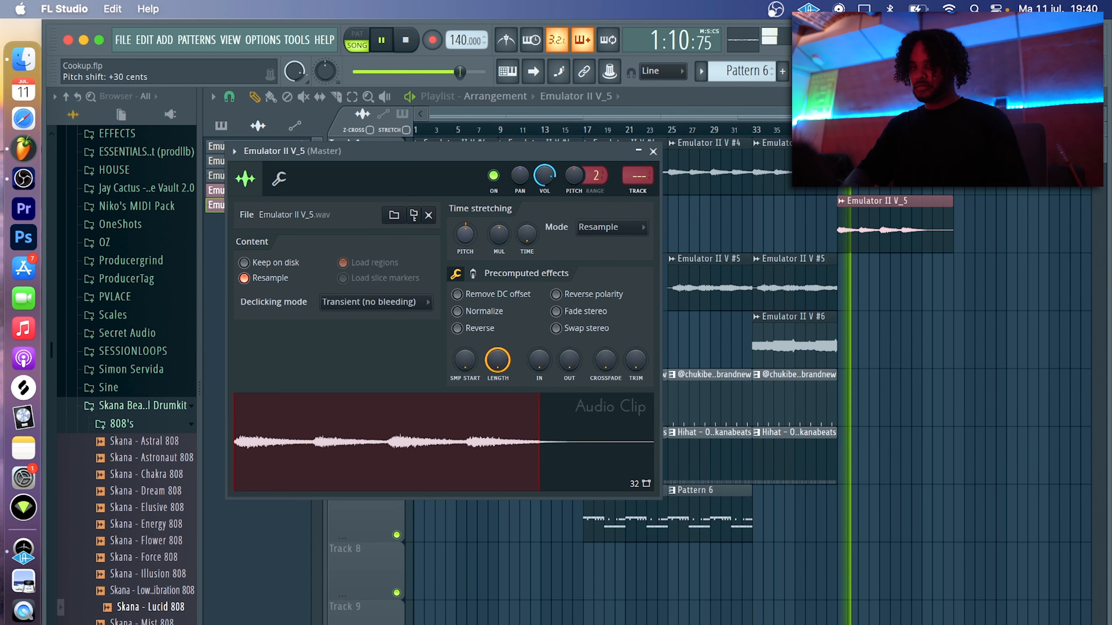
pyautogui.click(592, 232)
pyautogui.click(597, 255)
pyautogui.click(604, 228)
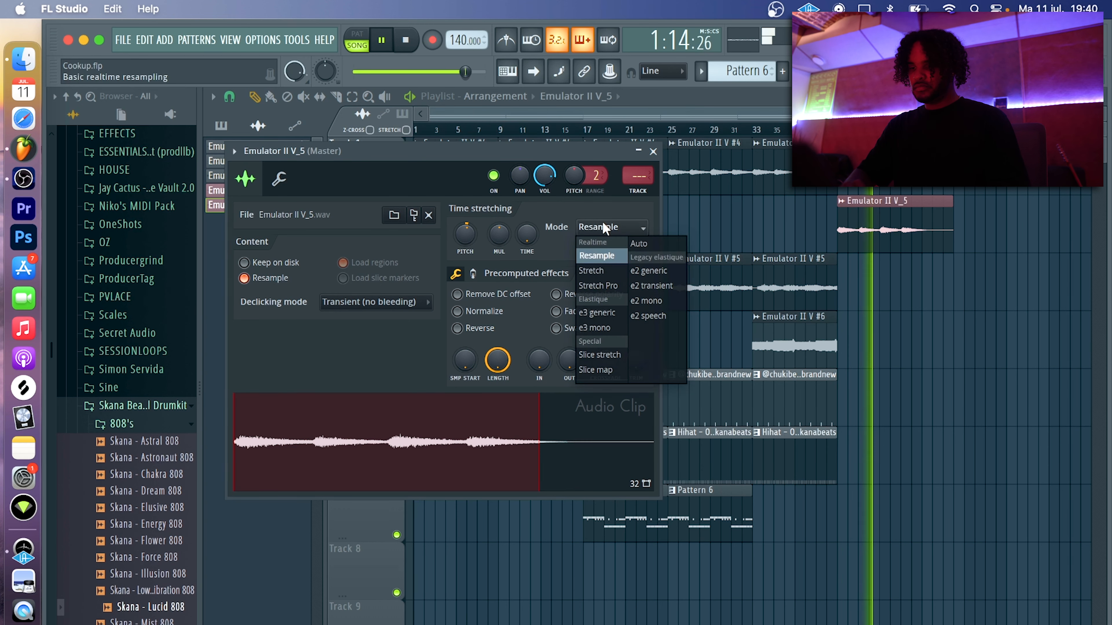
pyautogui.click(602, 269)
pyautogui.press('Escape')
# Slice off the tail of the Emulator II V_5 clip so it ends at bar 49
pyautogui.press('c')
pyautogui.moveTo(922, 186); pyautogui.dragTo(923, 262)
pyautogui.press('p')
pyautogui.click(813, 286)
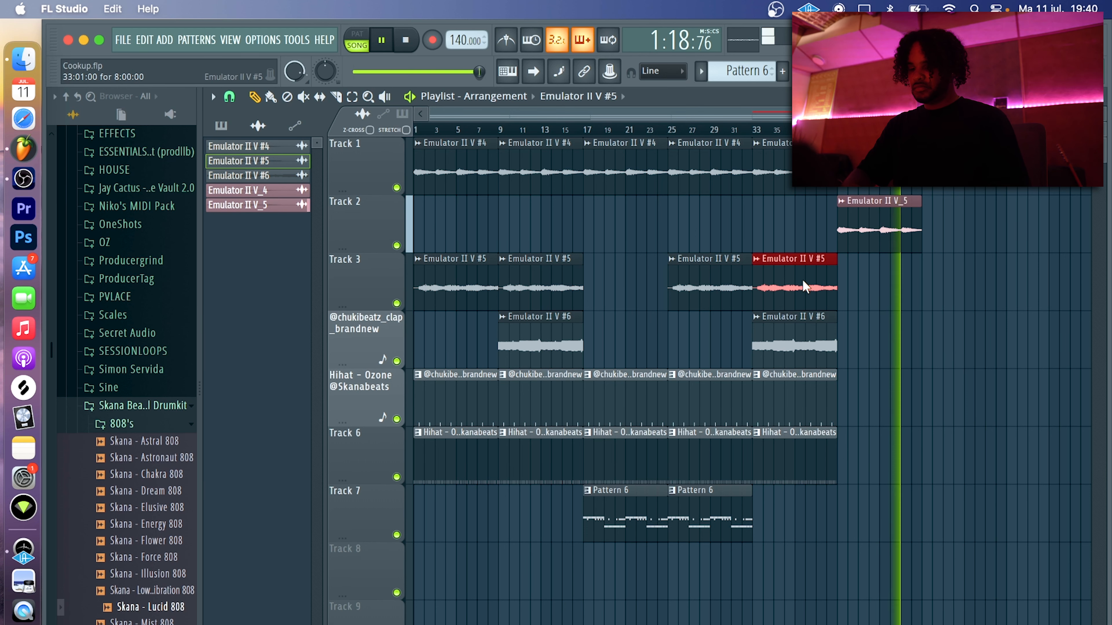
pyautogui.click(886, 275)
pyautogui.rightClick(887, 271)
pyautogui.click(837, 130)
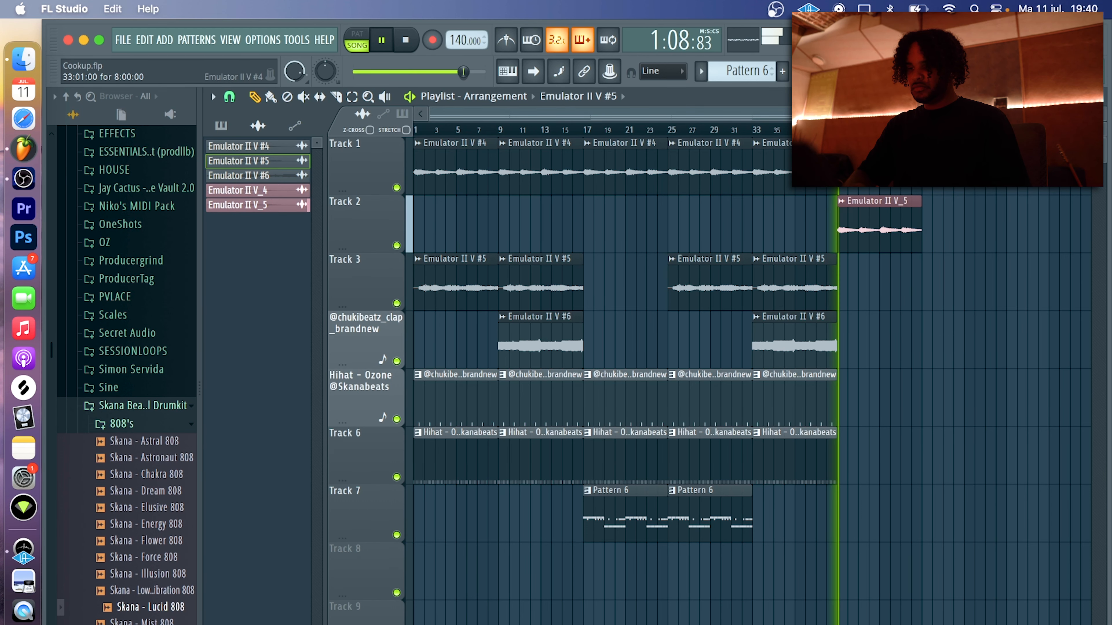
pyautogui.doubleClick(884, 164)
pyautogui.press('Escape')
# Duplicate the clap, hi-hat and Emulator II V #6 clips at bar 33 to bar 41
pyautogui.moveTo(862, 482); pyautogui.dragTo(767, 410)
pyautogui.press('super+b')
pyautogui.press('super+d')
pyautogui.keyDown('super'); pyautogui.click(821, 337); pyautogui.keyUp('super')
pyautogui.press('super+b')
pyautogui.press('super+d')
pyautogui.click(728, 524)
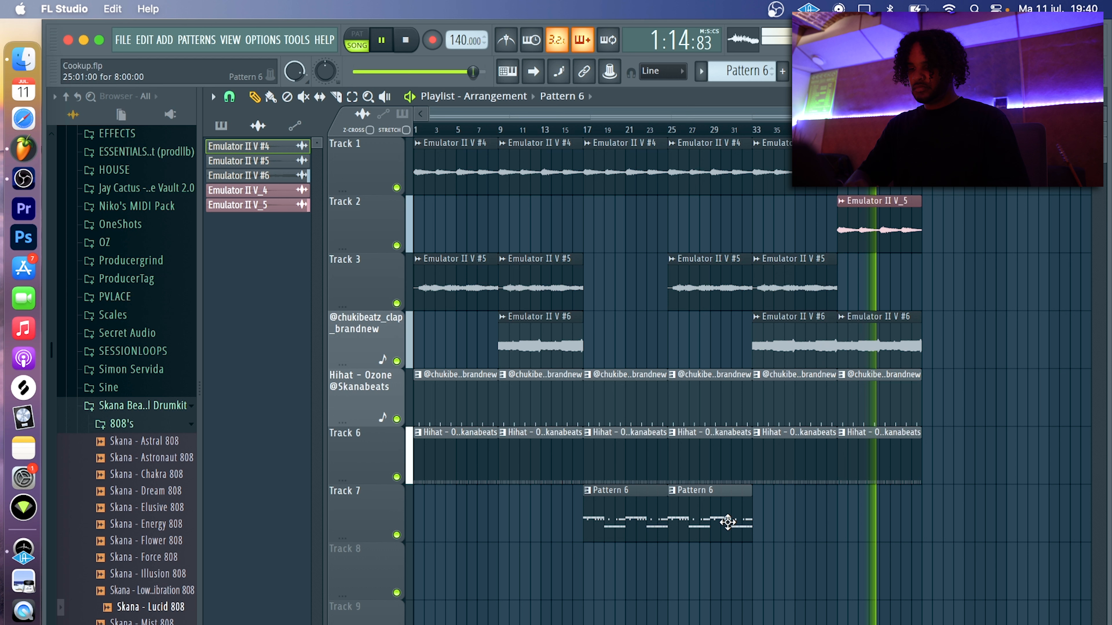
pyautogui.keyDown('alt'); pyautogui.rightClick(728, 524); pyautogui.keyUp('alt')
pyautogui.rightClick(729, 526)
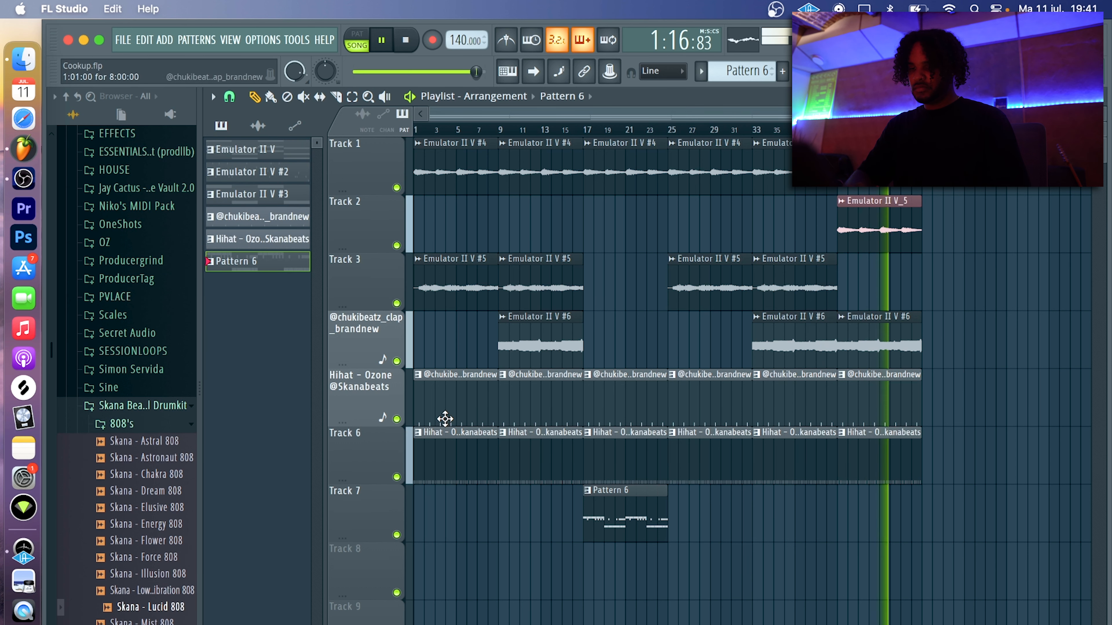
pyautogui.click(639, 510)
pyautogui.press('super+b')
pyautogui.press('super+d')
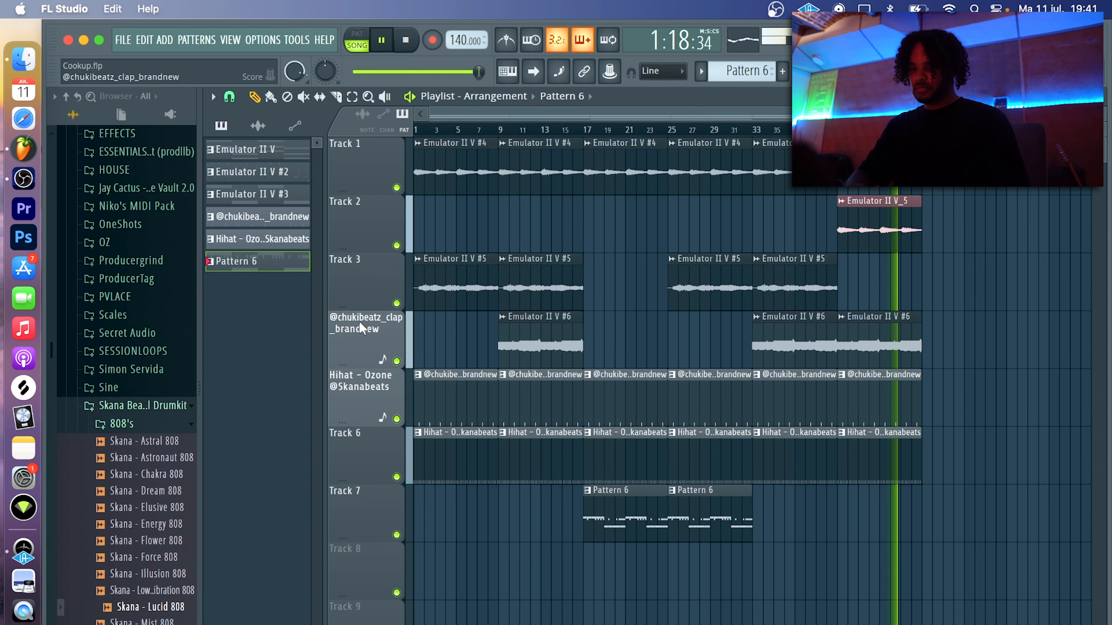
# Split Pattern 6 by channel and move the resulting clips up one track so they start on Track 8
pyautogui.rightClick(274, 269)
pyautogui.click(306, 521)
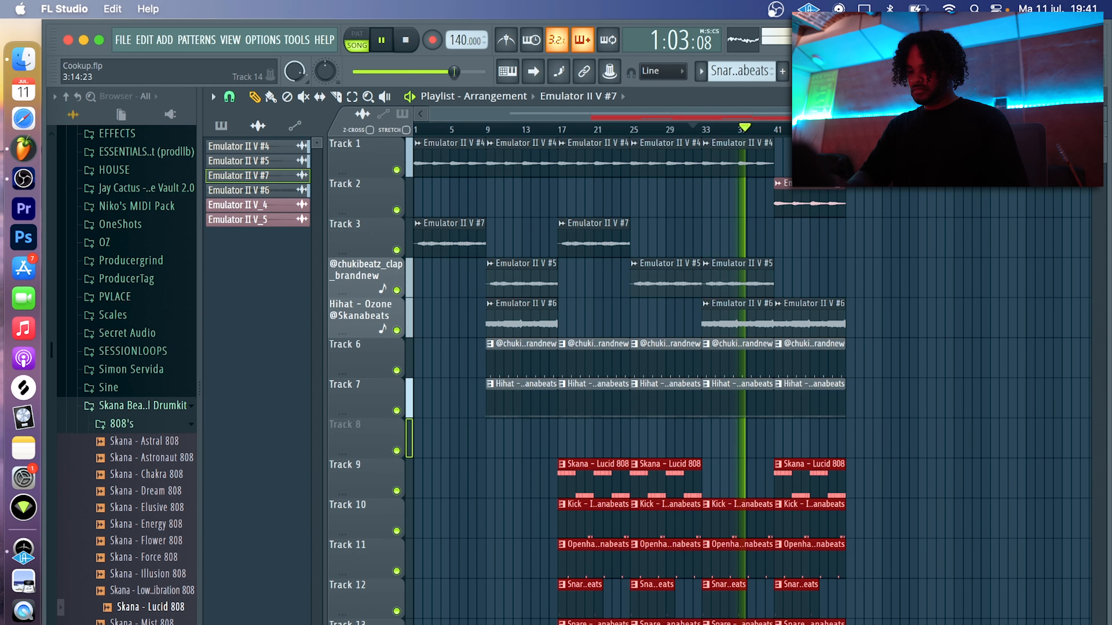
pyautogui.hotkey('shift', 'Up')
pyautogui.keyDown('super'); pyautogui.click(922, 523); pyautogui.keyUp('super')
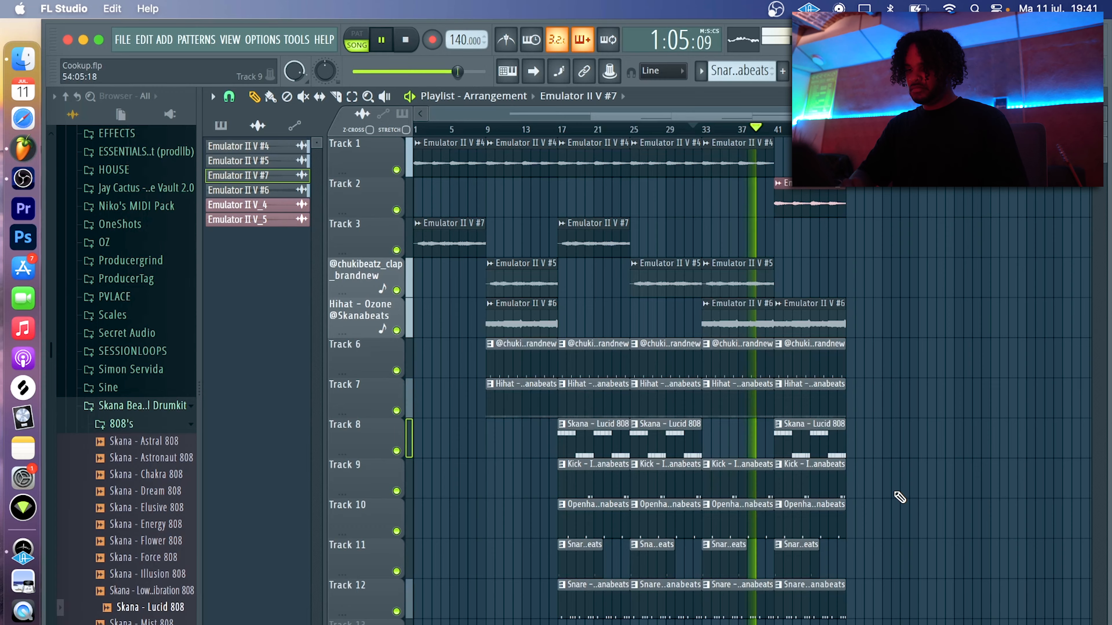
# Extend the bar 33 Snare - Oxygen clip to bar 41 and trim the Snare - Rim clip below it to start at bar 40
pyautogui.hscroll(2, 893, 499)
pyautogui.moveTo(730, 561); pyautogui.dragTo(756, 561)
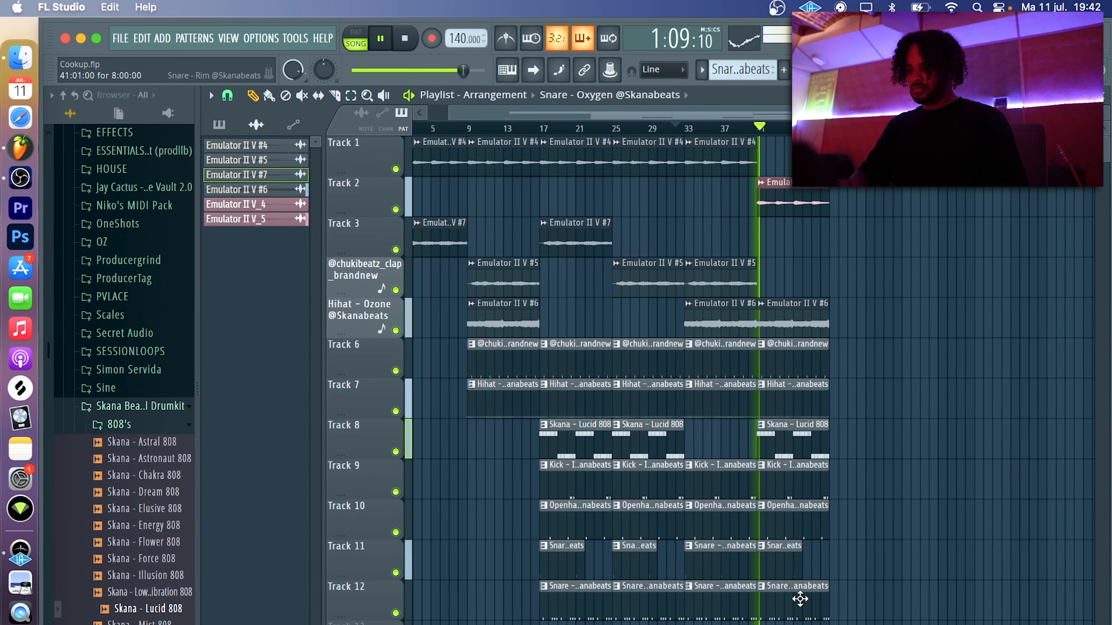
pyautogui.moveTo(685, 609); pyautogui.dragTo(743, 608)
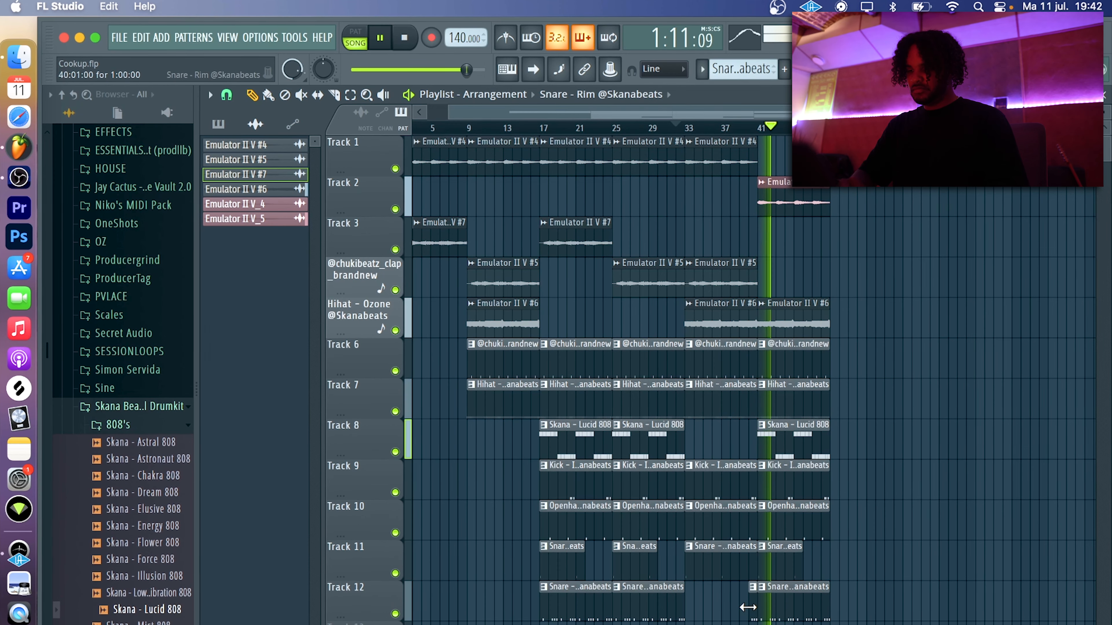
# Delete the Emulator II V #6 clip at bar 41 and duplicate the remaining bar 41 clips to bar 49
pyautogui.rightClick(813, 328)
pyautogui.moveTo(838, 190); pyautogui.dragTo(777, 611)
pyautogui.hotkey('ctrl', 'b')
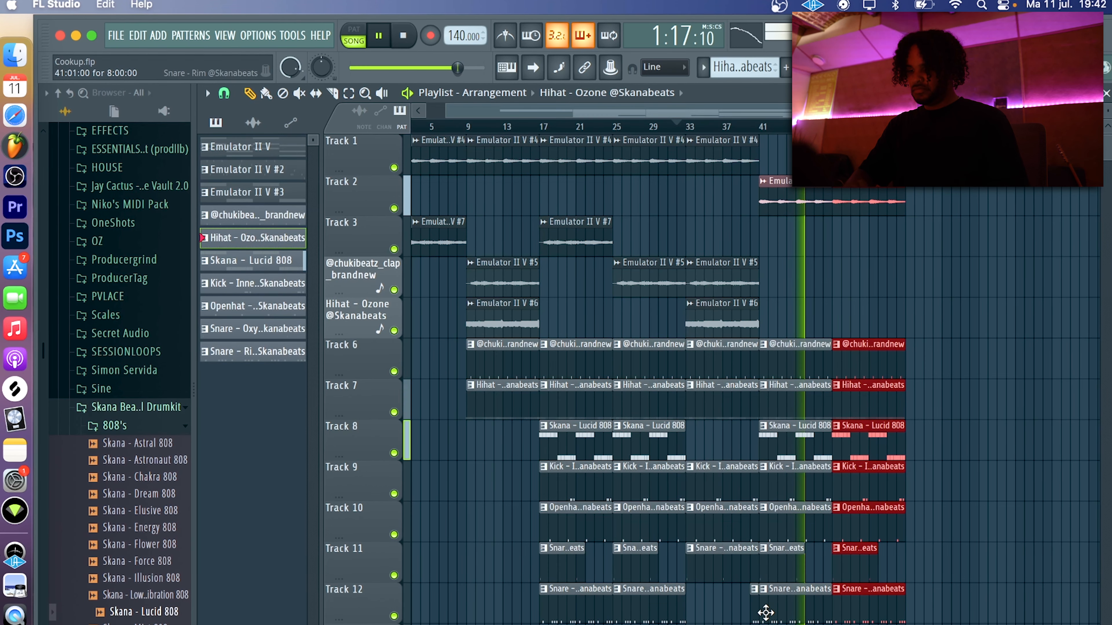
# Slice and trim the bar 41 Snare - Rim clip on Track 12 so only bars 44, 45 and 48 remain
pyautogui.moveTo(766, 612); pyautogui.dragTo(793, 609)
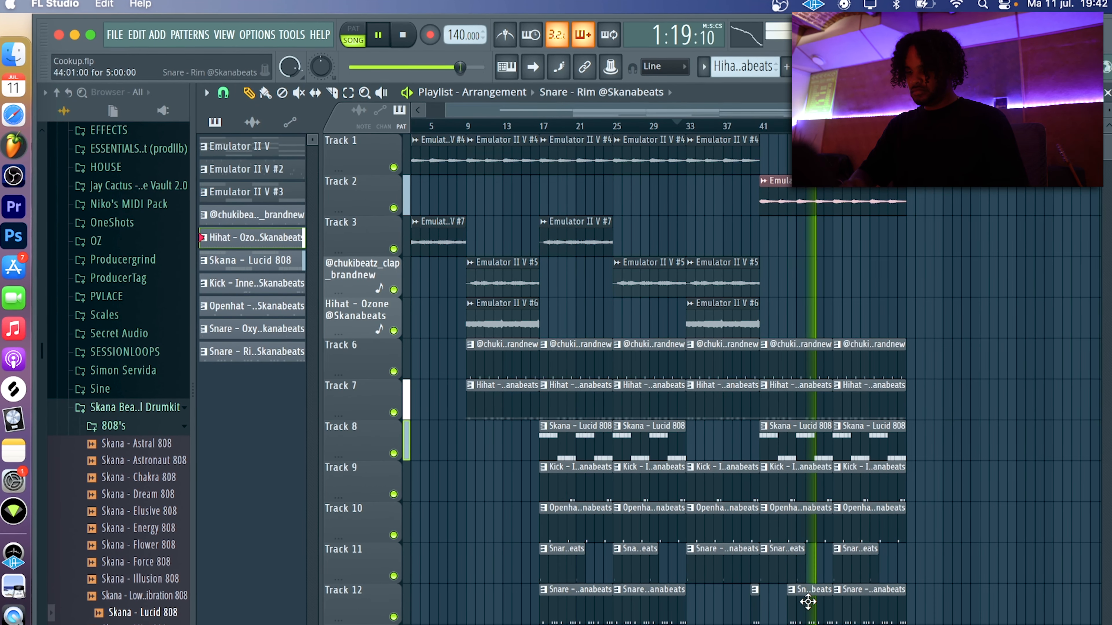
pyautogui.click(810, 591)
pyautogui.press('p')
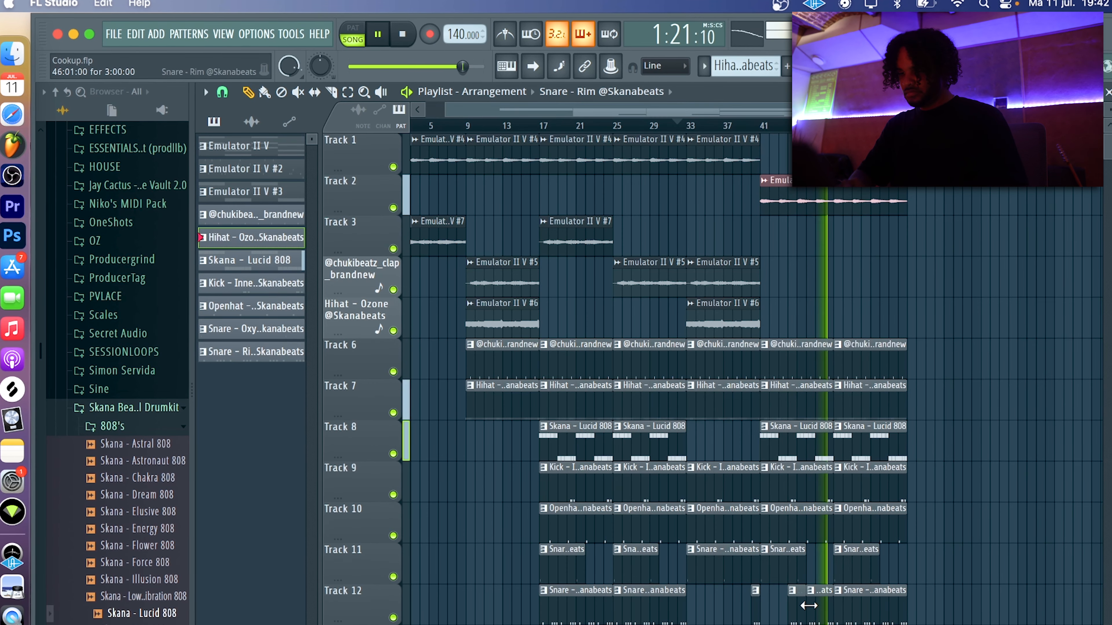
pyautogui.moveTo(808, 606); pyautogui.dragTo(828, 606)
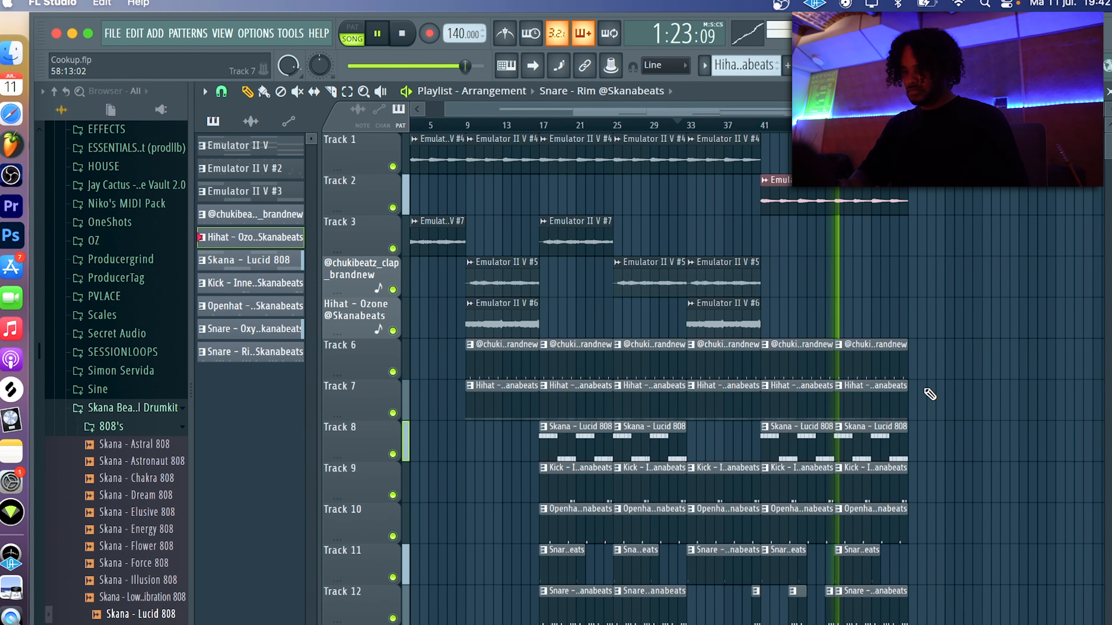
# Add an Emulator II V #7 clip on Track 3 at bar 49 and copy the arrangement from bar 9 onward to bar 57
pyautogui.click(588, 244)
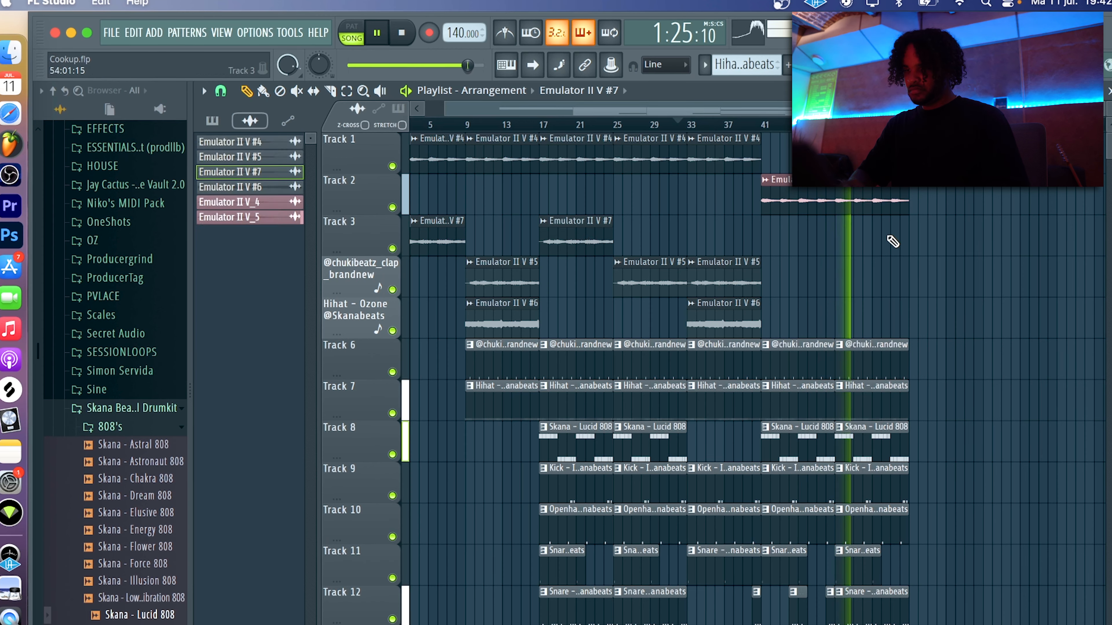
pyautogui.click(839, 238)
pyautogui.moveTo(804, 219); pyautogui.dragTo(487, 622)
pyautogui.moveTo(505, 258); pyautogui.dragTo(951, 248)
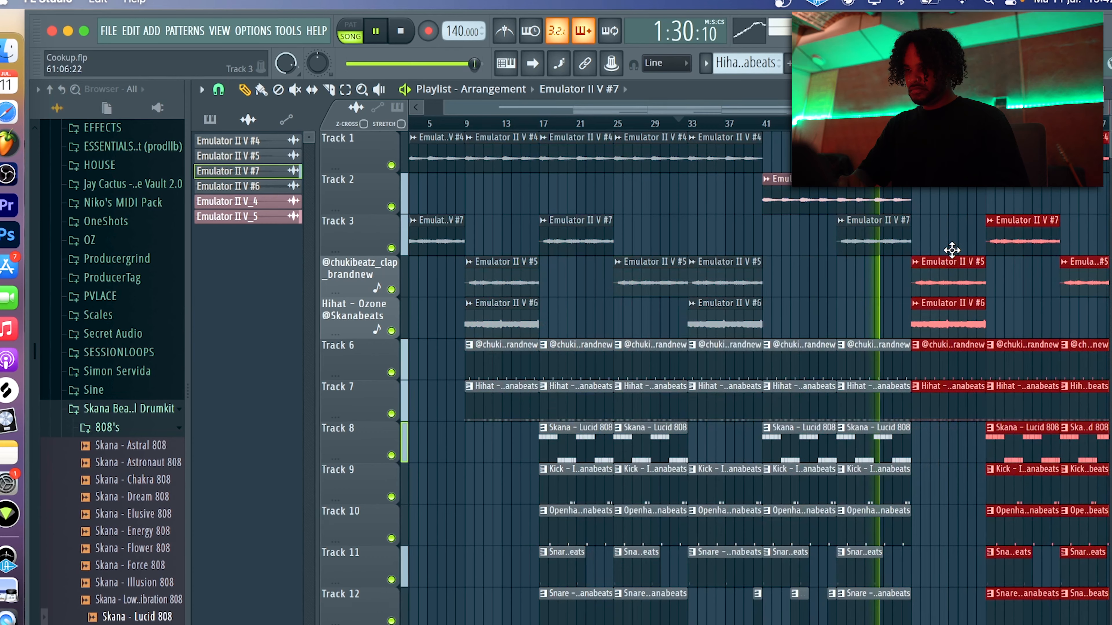
pyautogui.keyDown('super'); pyautogui.click(974, 462); pyautogui.keyUp('super')
pyautogui.scroll(-2, 936, 456)
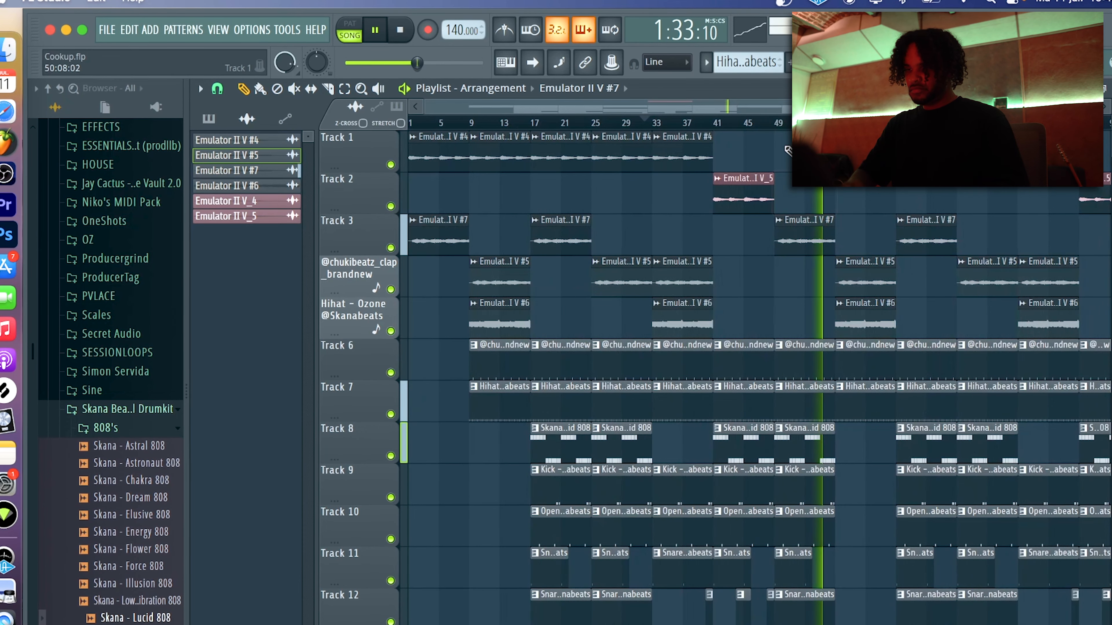
# Reset the Emulator II V #7 clip's channel pitch to 0 cents and save the project
pyautogui.doubleClick(824, 229)
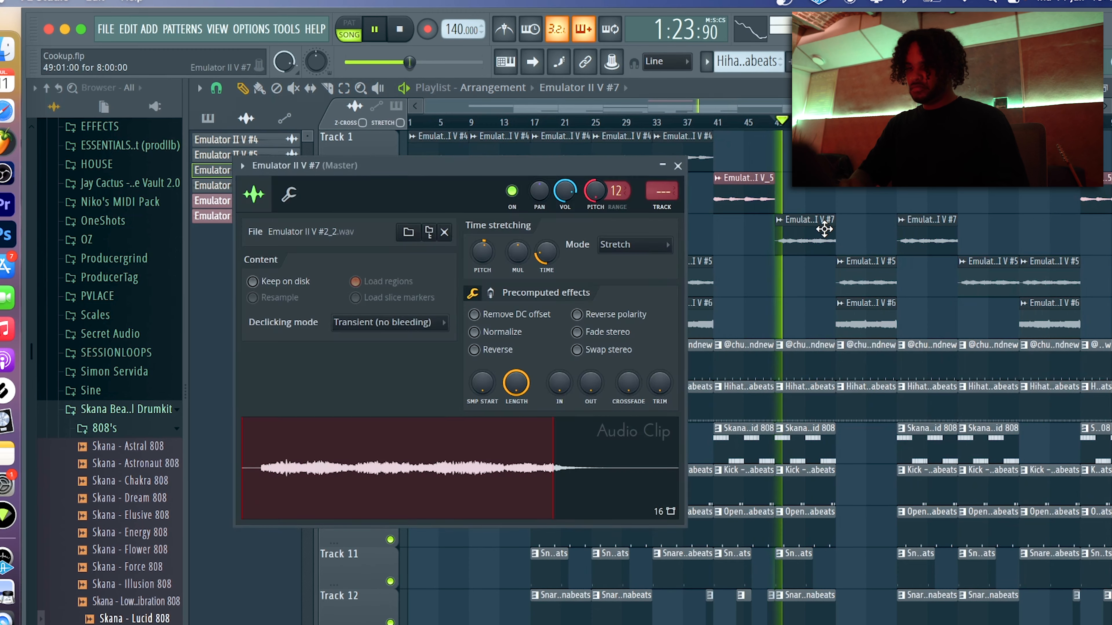
pyautogui.rightClick(607, 194)
pyautogui.click(611, 206)
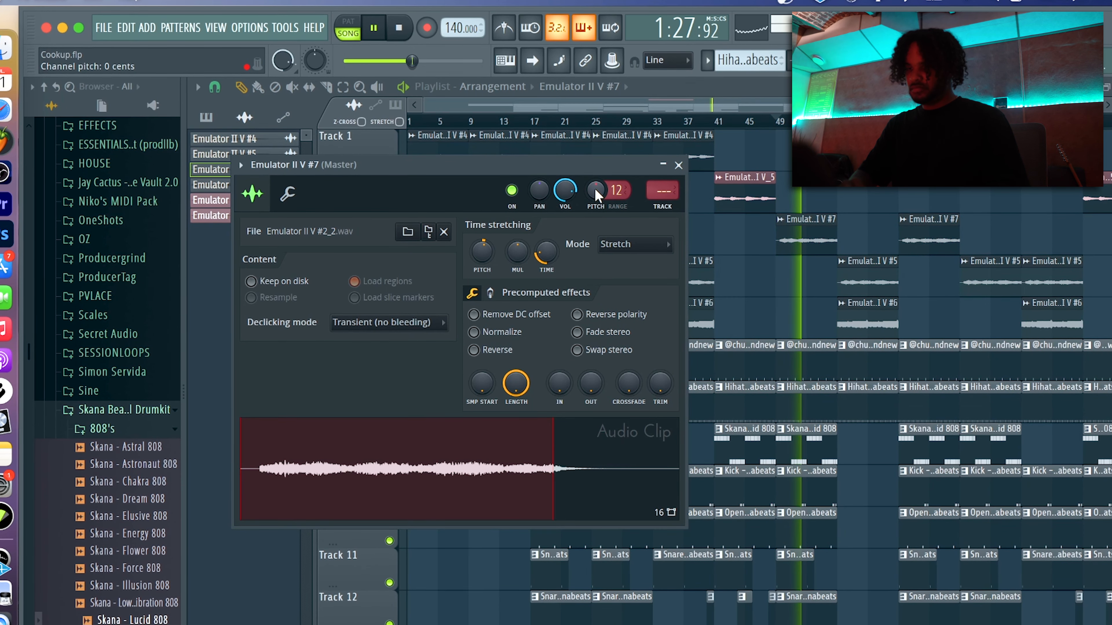
pyautogui.rightClick(597, 193)
pyautogui.click(609, 204)
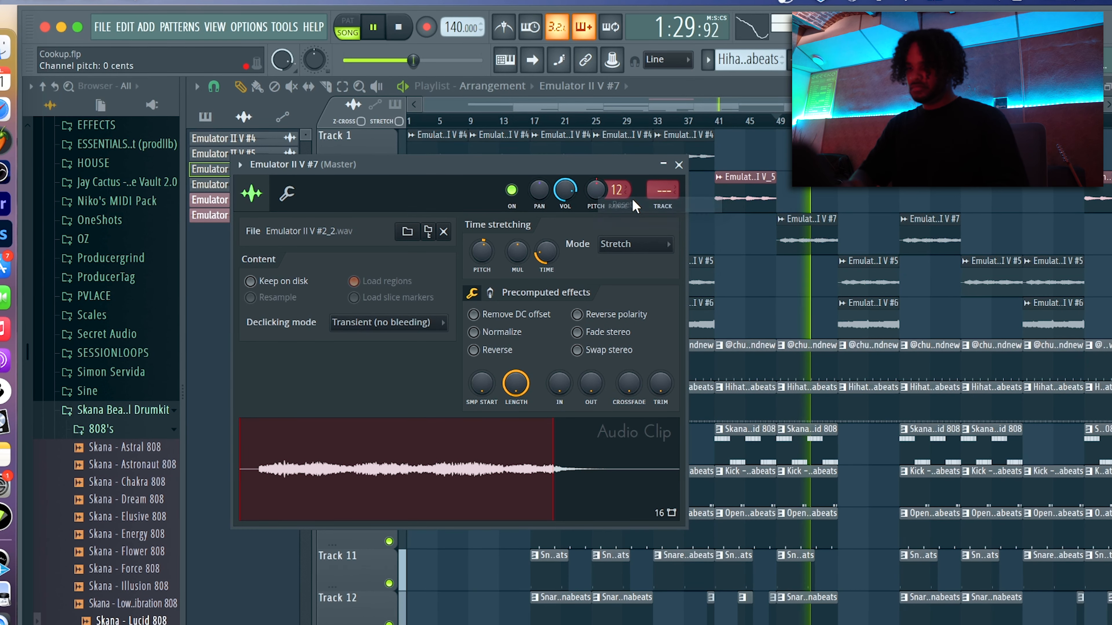
pyautogui.press('Escape')
pyautogui.press('super+s')
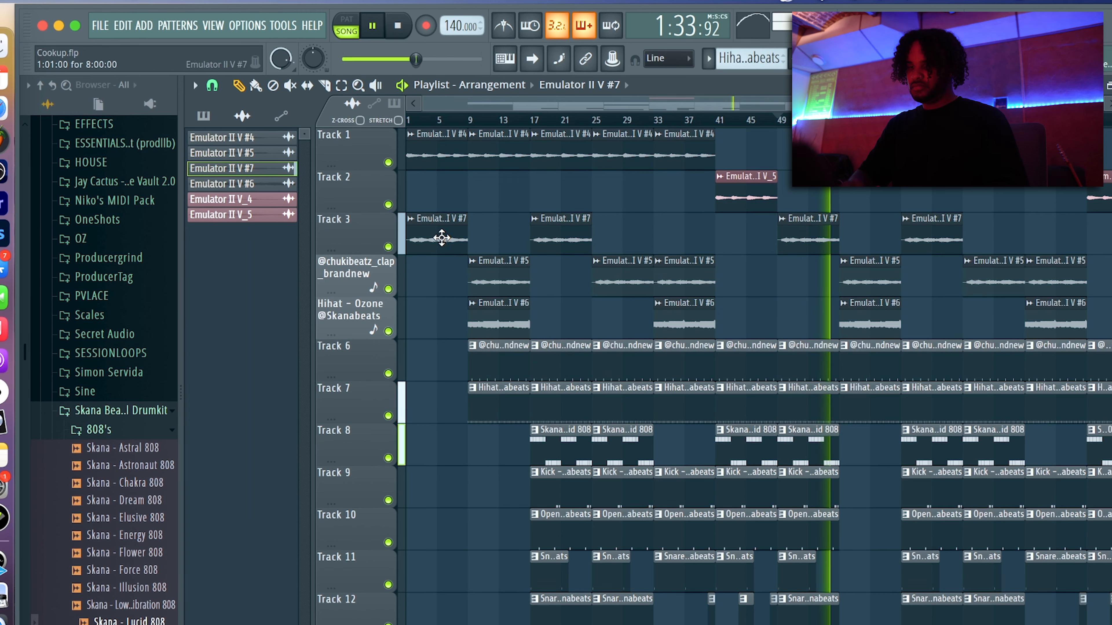
# Delete the clap and Hihat - Ozone clips at bar 57 on Tracks 6 and 7
pyautogui.keyDown('ctrl'); pyautogui.scroll(-2, 822, 254); pyautogui.keyUp('ctrl')
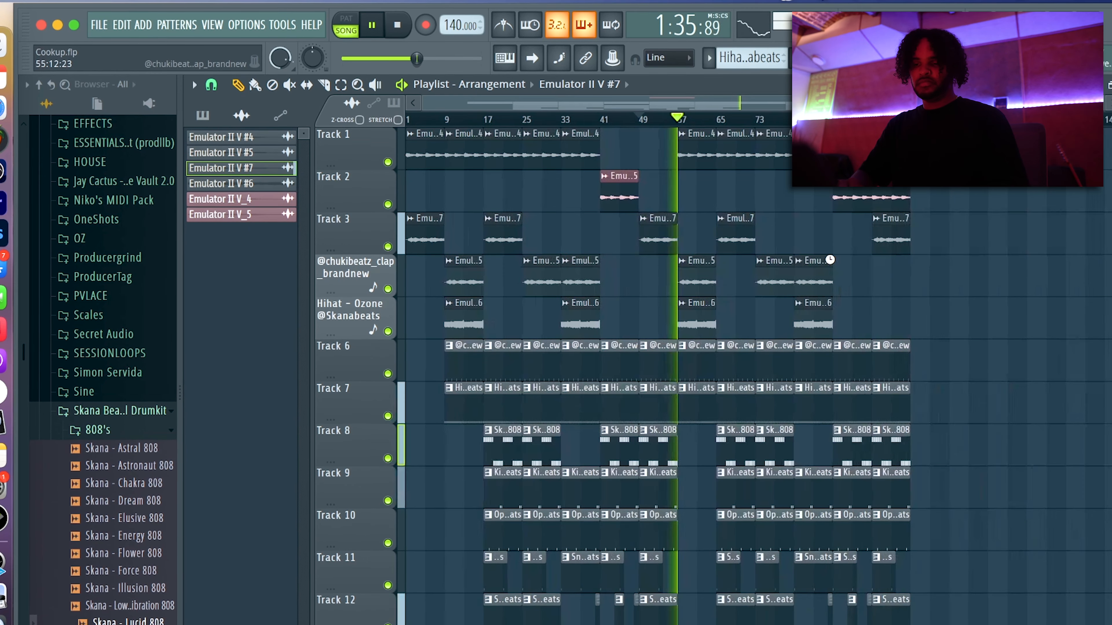
pyautogui.click(674, 120)
pyautogui.rightClick(704, 363)
pyautogui.rightClick(702, 403)
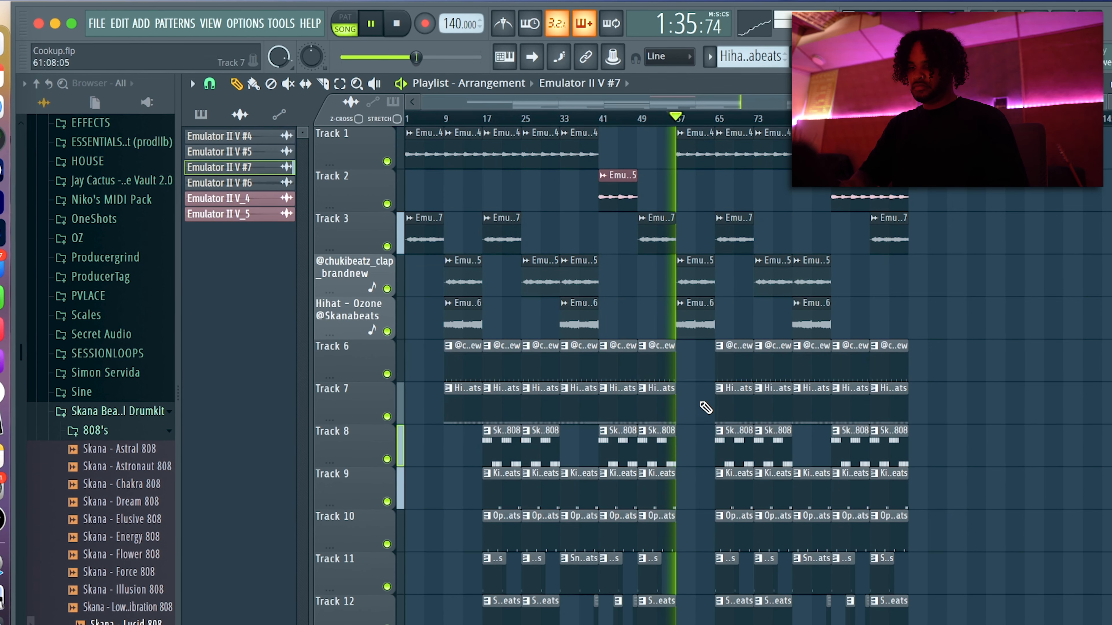